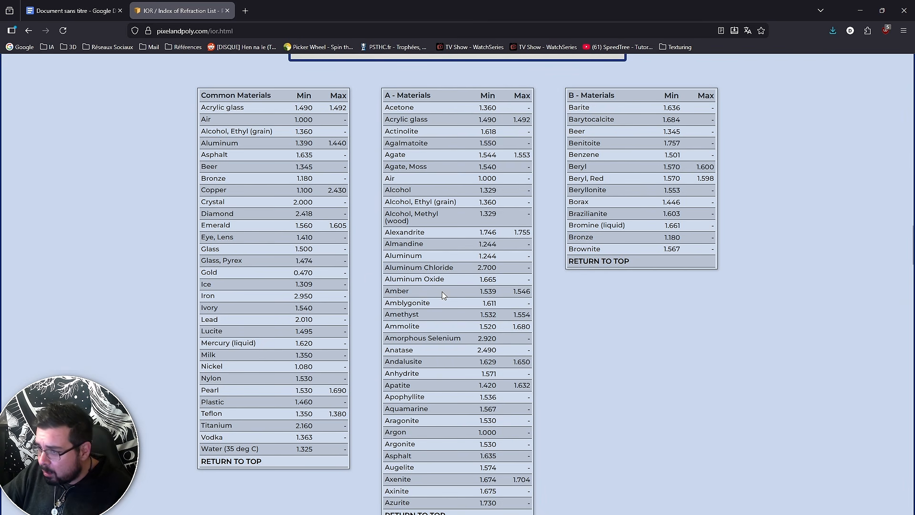
Examine the index of refraction tables for common materials and the A to E material lists
{"action": "scroll", "coordinate": [450, 302], "scroll_direction": "down", "scroll_amount": 1}
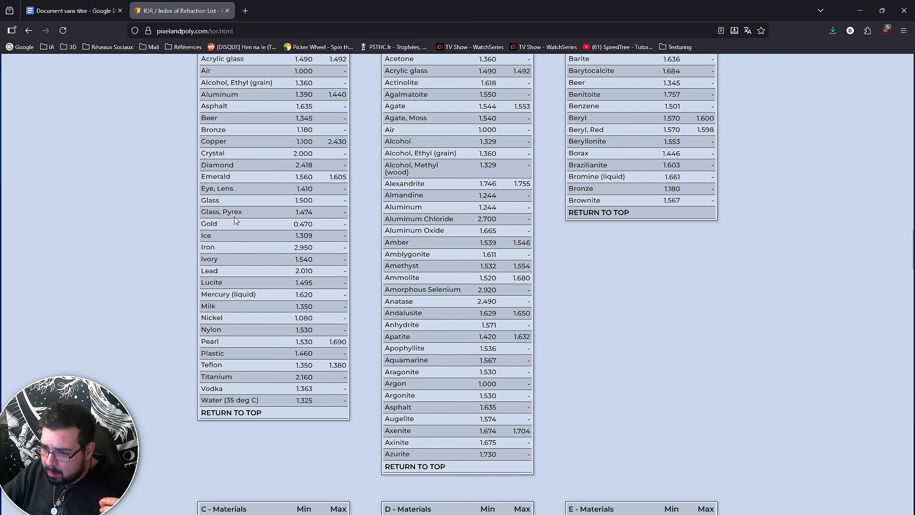
{"action": "scroll", "coordinate": [234, 230], "scroll_direction": "up", "scroll_amount": 1}
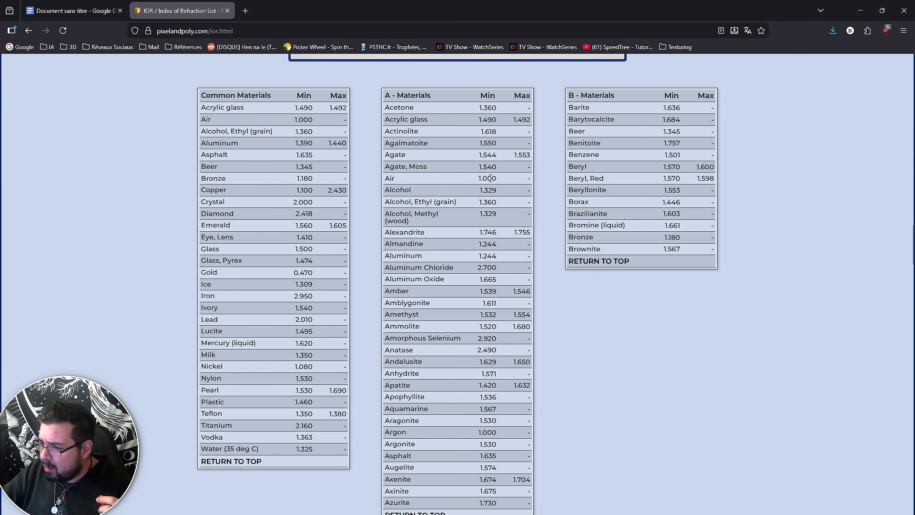
{"action": "scroll", "coordinate": [445, 275], "scroll_direction": "down", "scroll_amount": 6}
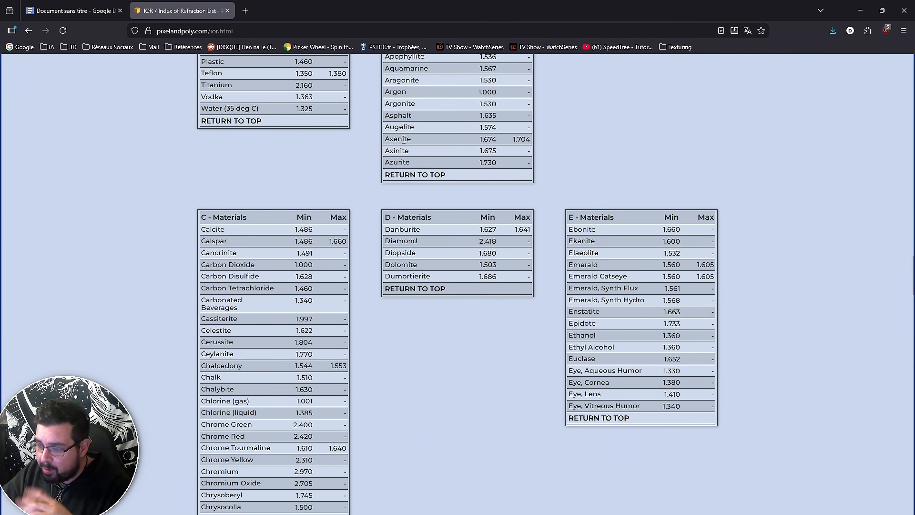
{"action": "scroll", "coordinate": [402, 142], "scroll_direction": "down", "scroll_amount": 4}
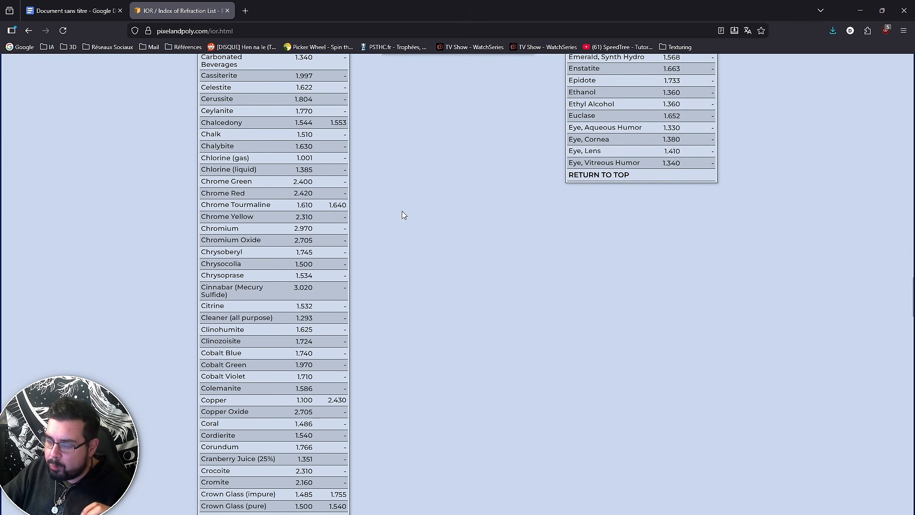
{"action": "scroll", "coordinate": [343, 204], "scroll_direction": "up", "scroll_amount": 4}
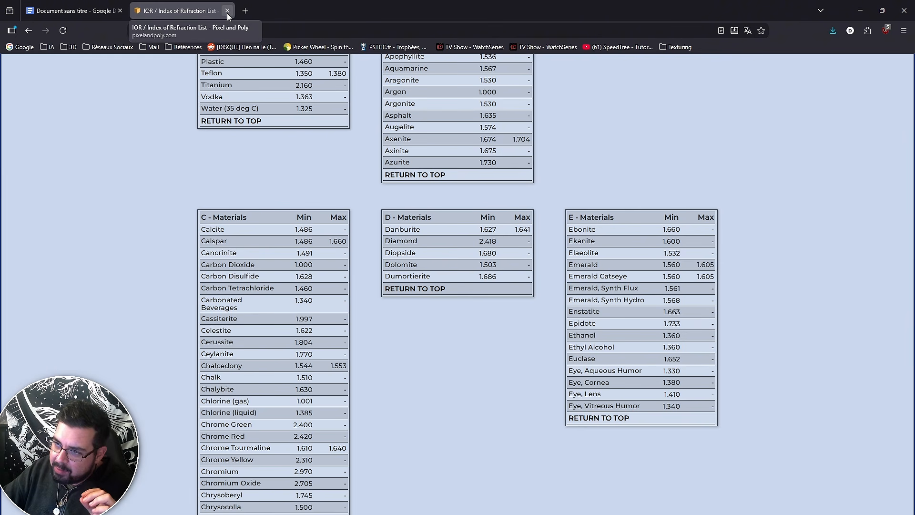
Close the index of refraction page, switch to Blender and add a UV sphere to the empty scene
{"action": "left_click", "coordinate": [227, 11]}
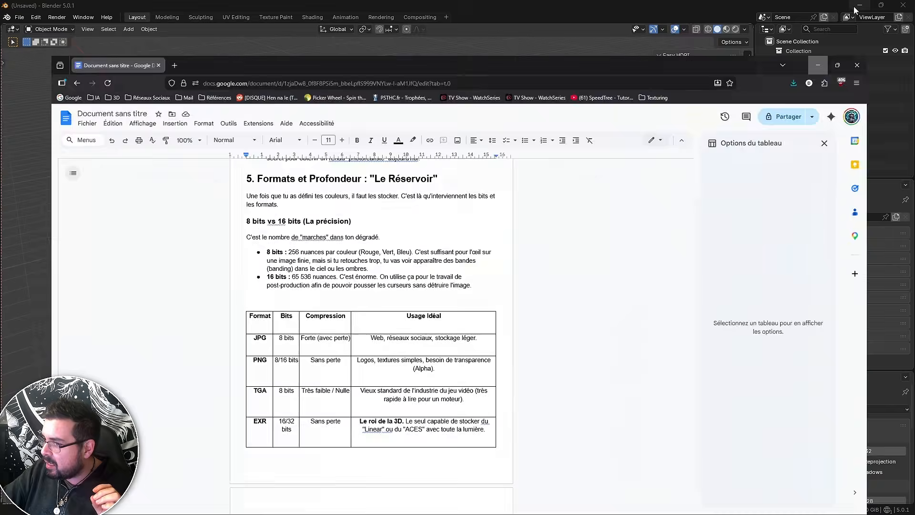
{"action": "left_click", "coordinate": [860, 11]}
{"action": "middle_click_drag", "start_coordinate": [392, 137], "coordinate": [390, 155]}
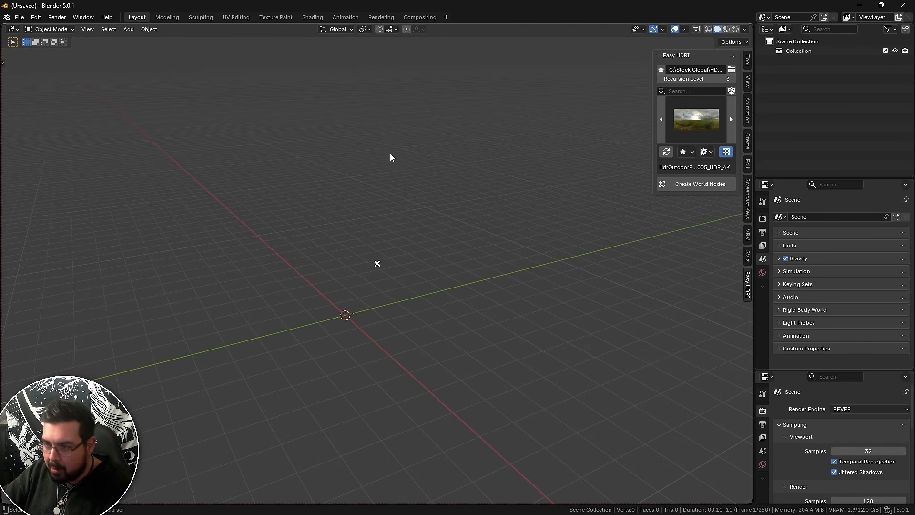
{"action": "key", "text": "shift+a"}
{"action": "mouse_move", "coordinate": [367, 175]}
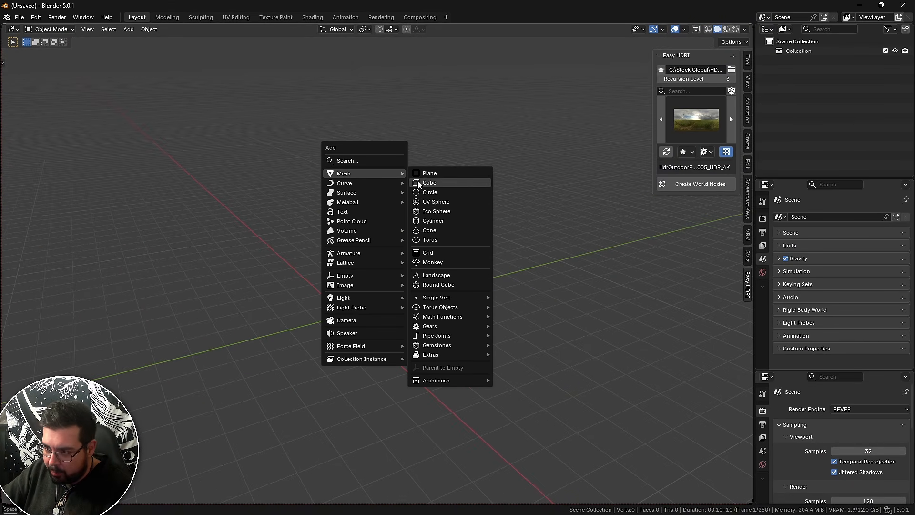
{"action": "left_click", "coordinate": [438, 202]}
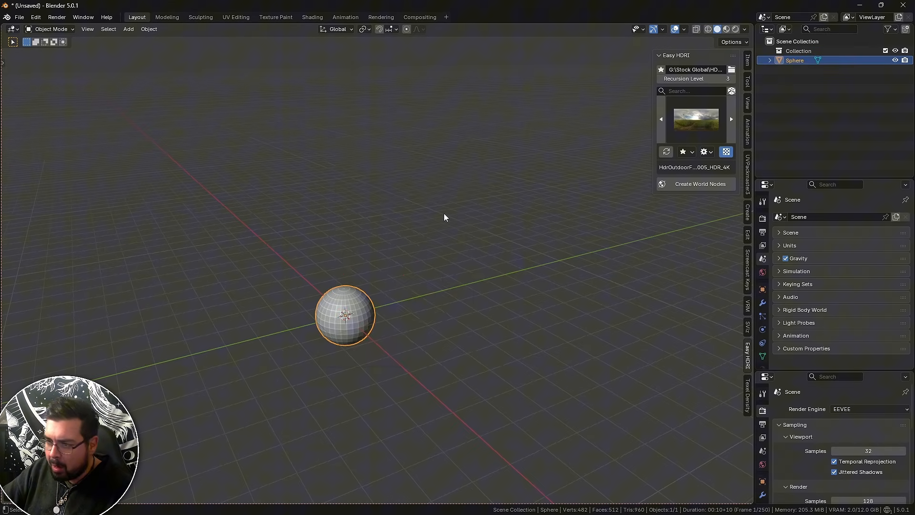
Add a level 2 Subdivision modifier and a Weighted Normal modifier to the sphere
{"action": "right_click", "coordinate": [419, 261]}
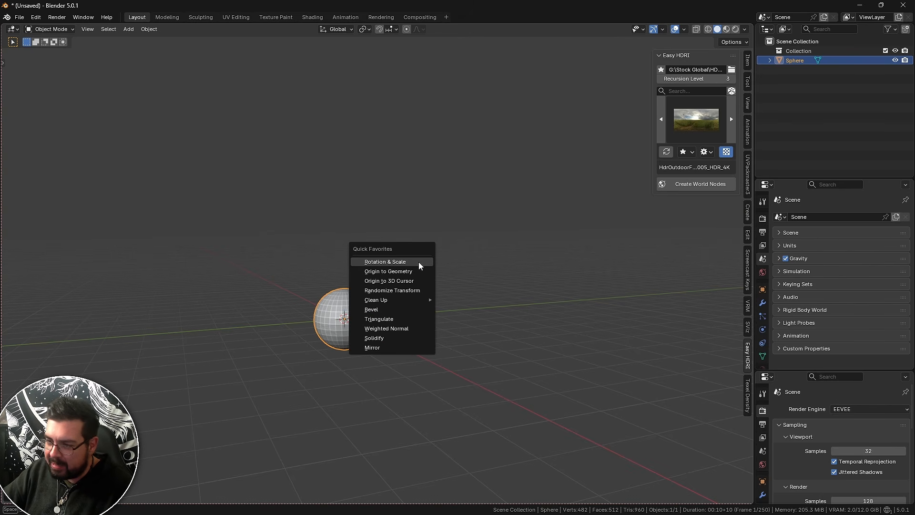
{"action": "key", "text": "ctrl+2"}
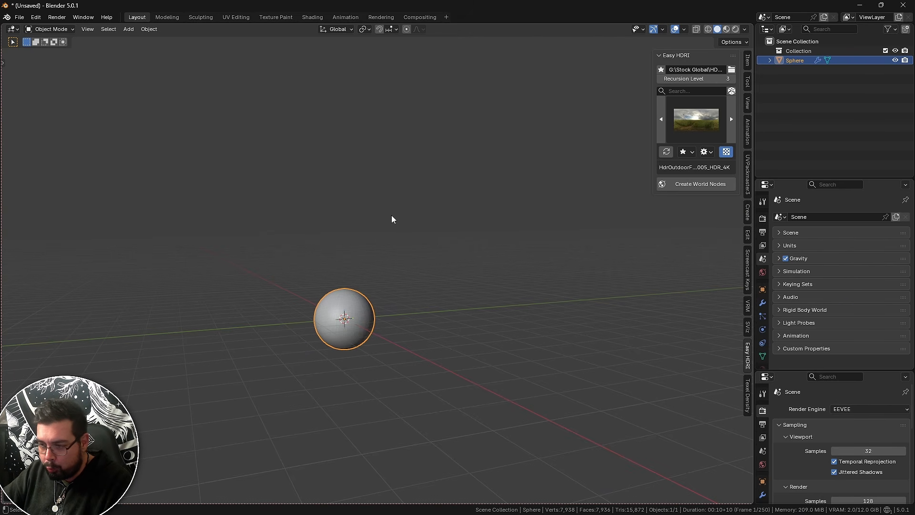
{"action": "key", "text": "space"}
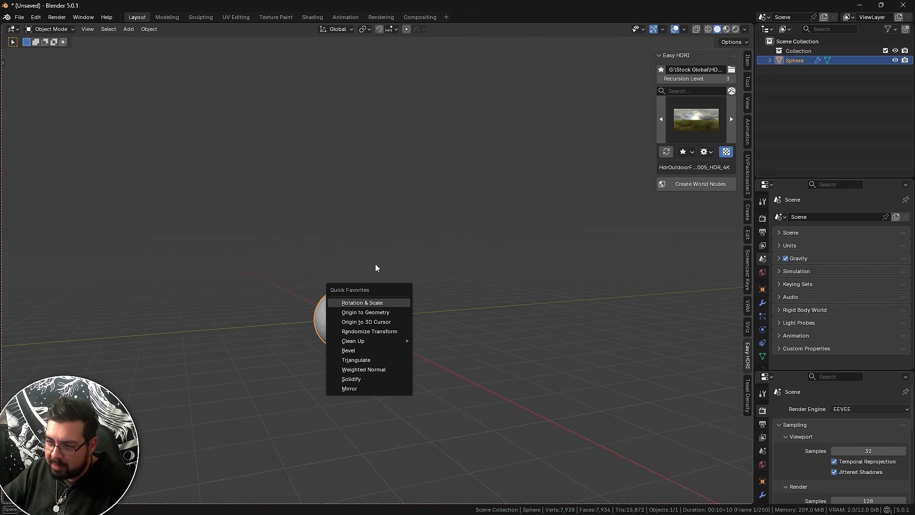
{"action": "left_click", "coordinate": [378, 370]}
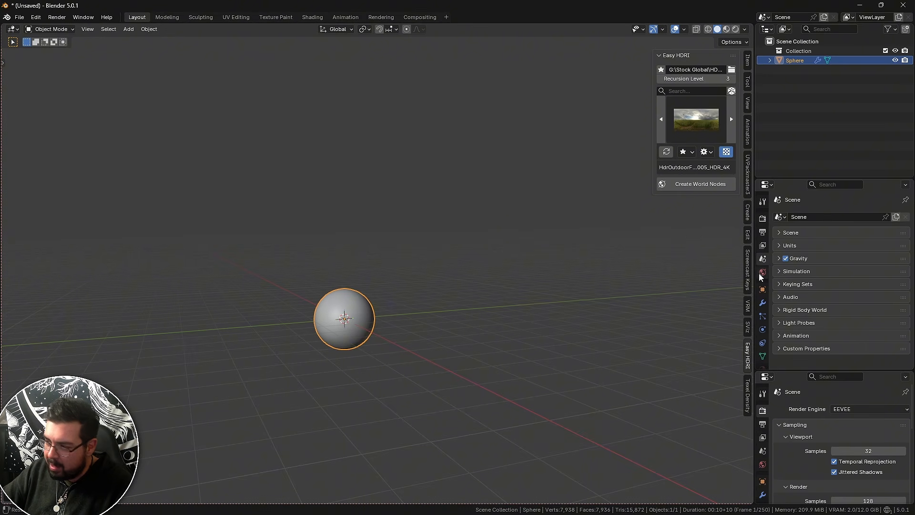
{"action": "left_click", "coordinate": [763, 305]}
{"action": "left_click_drag", "start_coordinate": [854, 344], "coordinate": [906, 344]}
Create a new world for the scene and set its background color to pure white
{"action": "key", "text": "KP_7"}
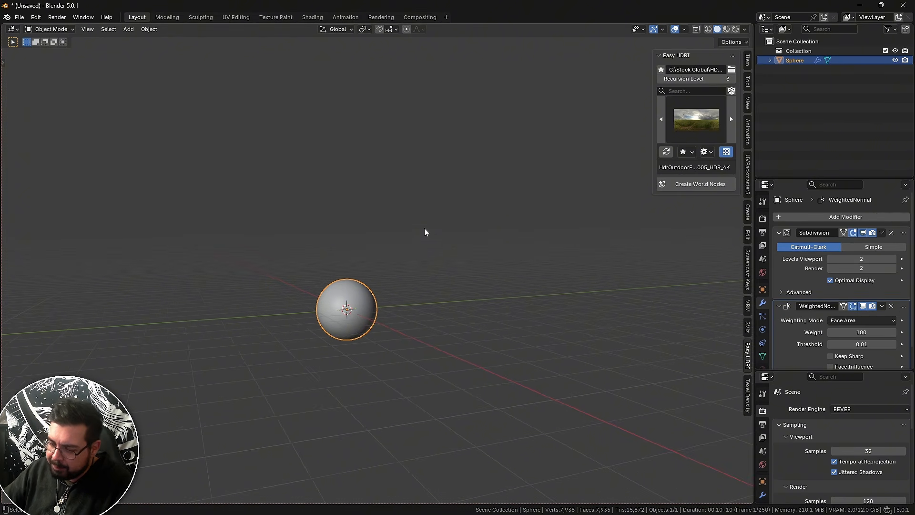
{"action": "scroll", "coordinate": [424, 229], "scroll_direction": "up", "scroll_amount": 4}
{"action": "middle_click_drag", "start_coordinate": [418, 316], "coordinate": [432, 222], "text": "shift"}
{"action": "scroll", "coordinate": [447, 224], "scroll_direction": "up", "scroll_amount": 4}
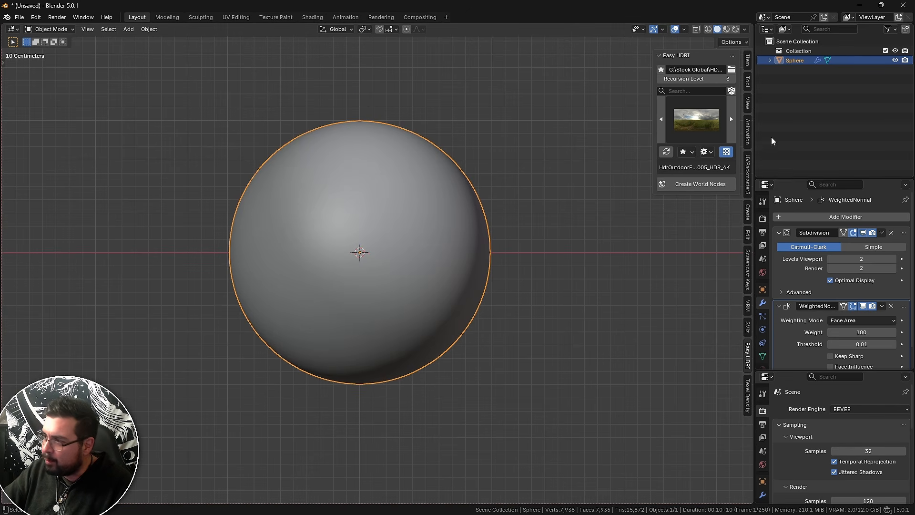
{"action": "left_click", "coordinate": [764, 274]}
{"action": "left_click", "coordinate": [906, 217]}
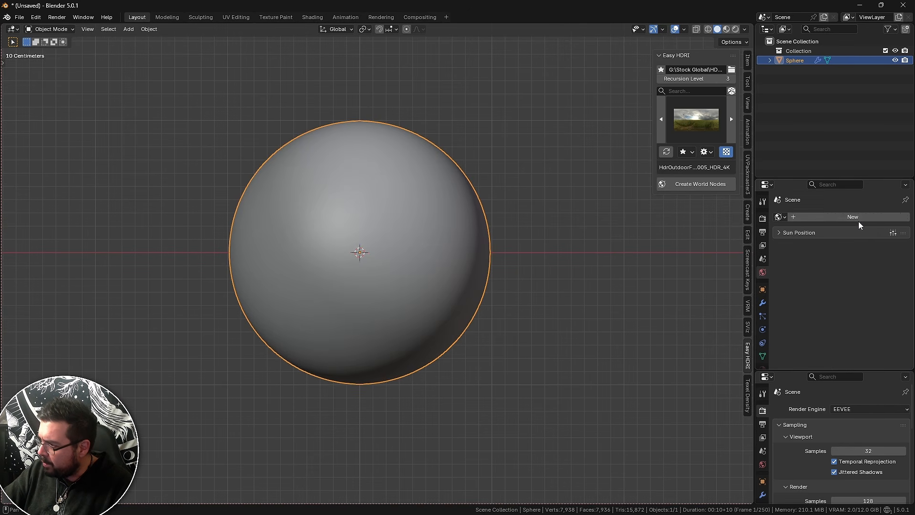
{"action": "left_click", "coordinate": [854, 222]}
{"action": "left_click", "coordinate": [782, 234]}
{"action": "left_click", "coordinate": [861, 270]}
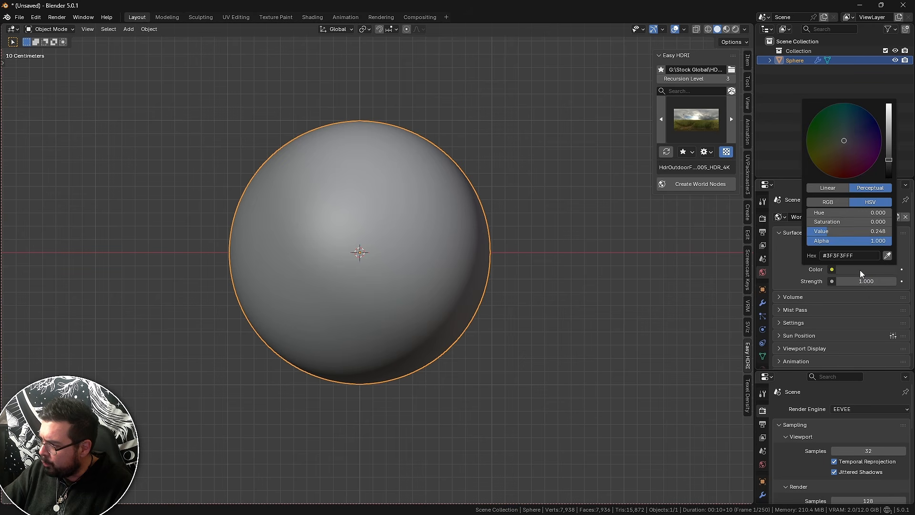
{"action": "left_click_drag", "start_coordinate": [890, 150], "coordinate": [889, 104]}
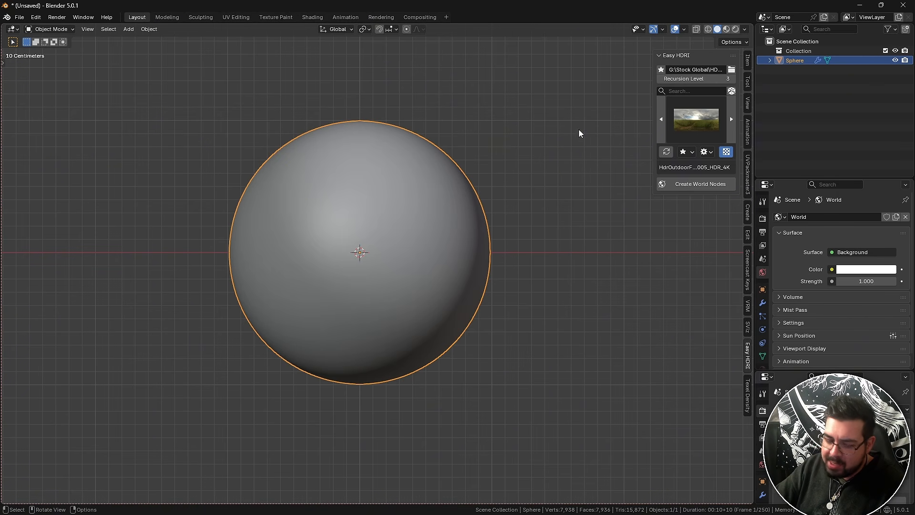
Create a new material on the sphere and name it M_BaseSpecularRoughness
{"action": "key", "text": "n"}
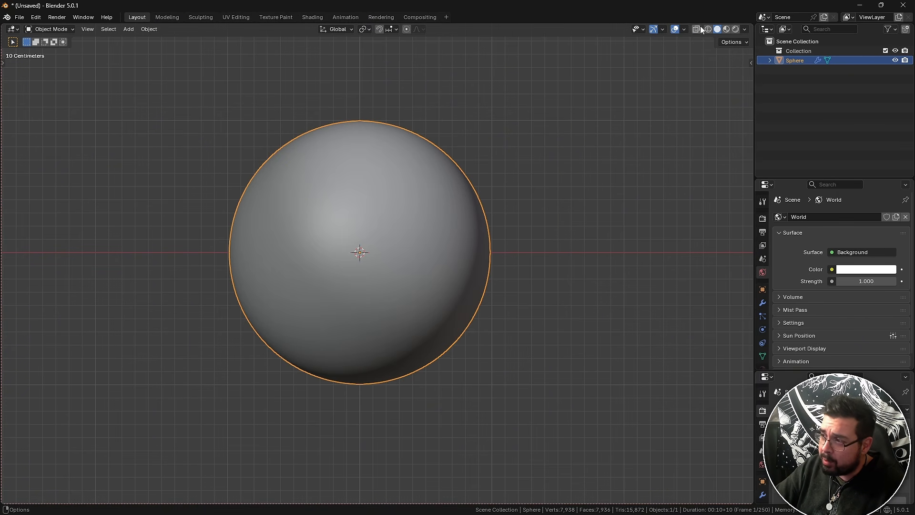
{"action": "scroll", "coordinate": [763, 334], "scroll_direction": "down", "scroll_amount": 2}
{"action": "left_click", "coordinate": [762, 346]}
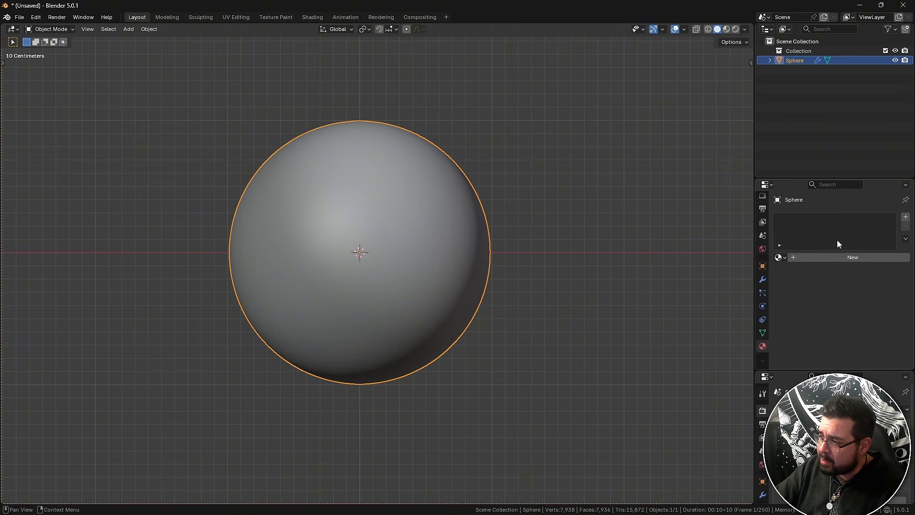
{"action": "left_click", "coordinate": [839, 258]}
{"action": "left_click", "coordinate": [826, 257]}
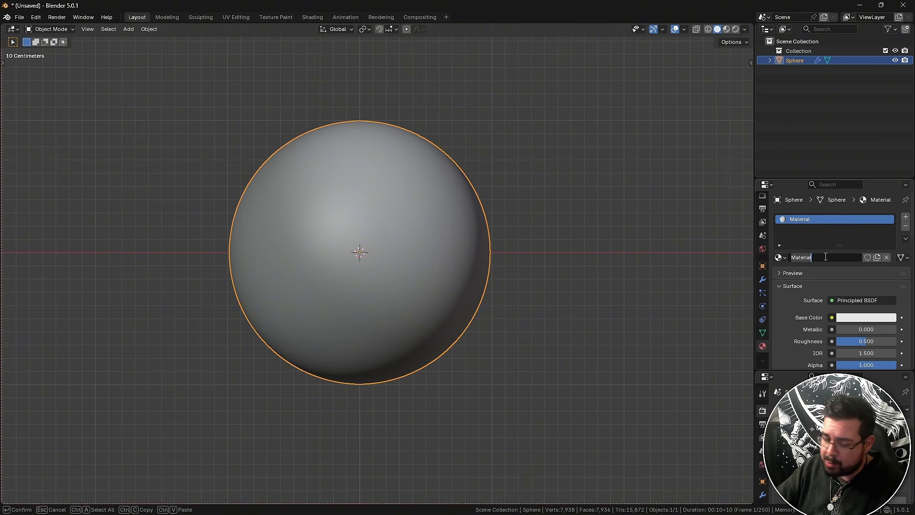
{"action": "type", "text": "M"}
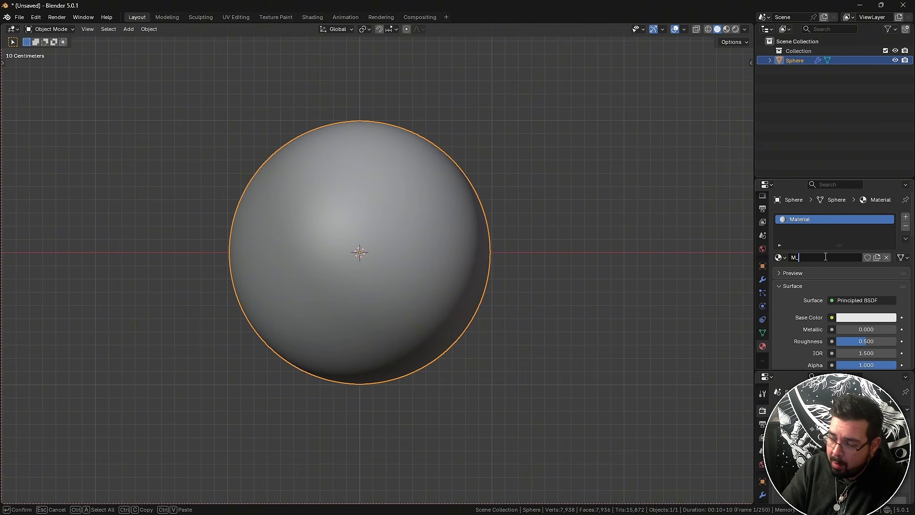
{"action": "type", "text": "_BaseSpecularR"}
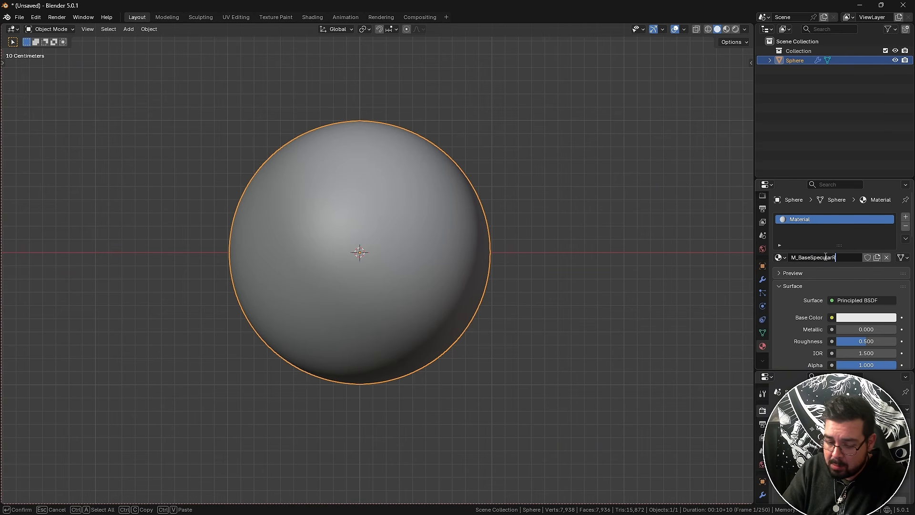
{"action": "type", "text": "oughne"}
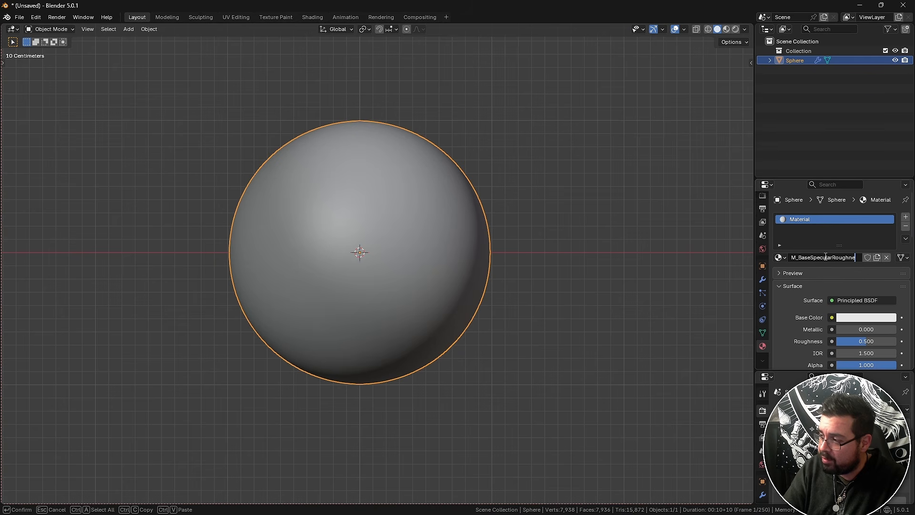
{"action": "type", "text": "ss"}
{"action": "key", "text": "Return"}
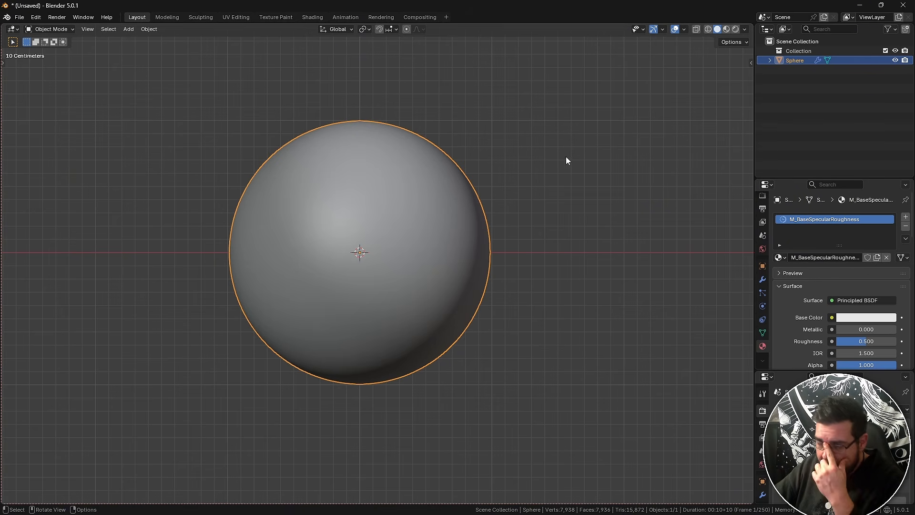
Switch to the Shading workspace and display the sphere with Rendered viewport shading
{"action": "left_click", "coordinate": [309, 19]}
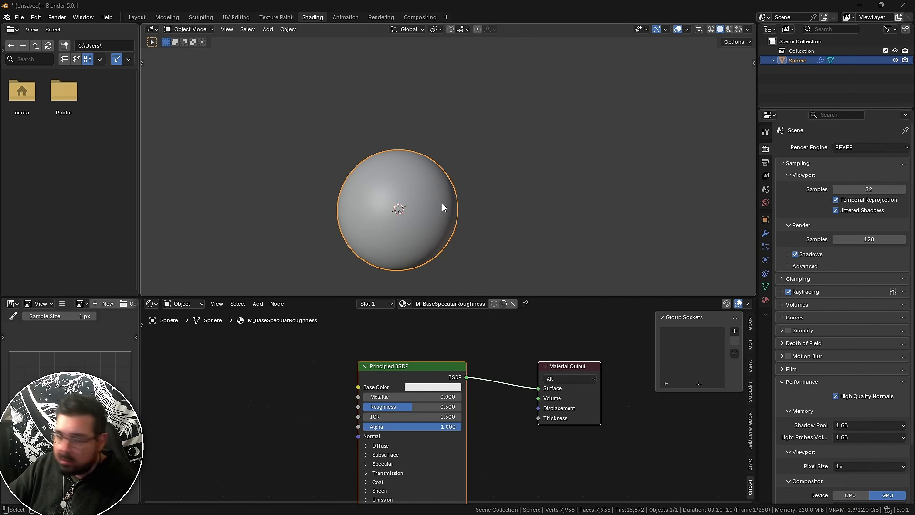
{"action": "middle_click_drag", "start_coordinate": [510, 208], "coordinate": [547, 161], "text": "shift"}
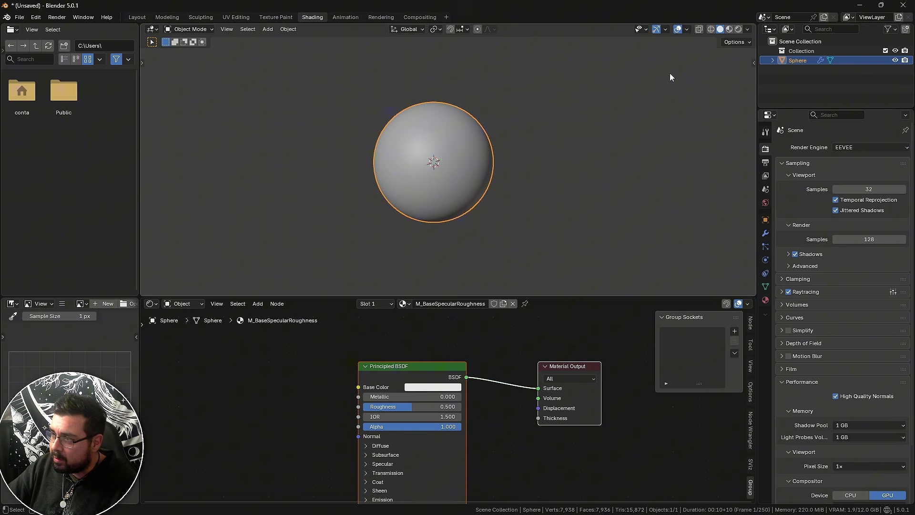
{"action": "left_click", "coordinate": [738, 29]}
{"action": "middle_click_drag", "start_coordinate": [425, 188], "coordinate": [462, 130]}
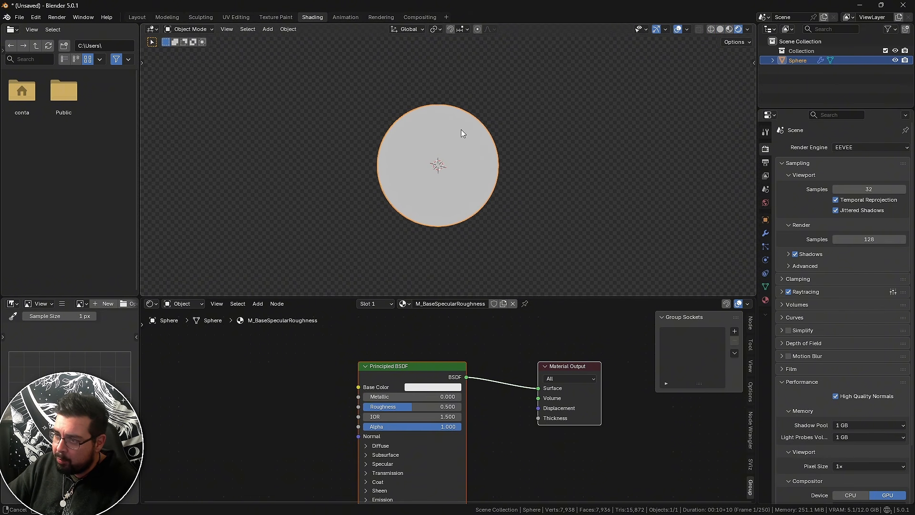
{"action": "middle_click_drag", "start_coordinate": [485, 212], "coordinate": [497, 180], "text": "shift"}
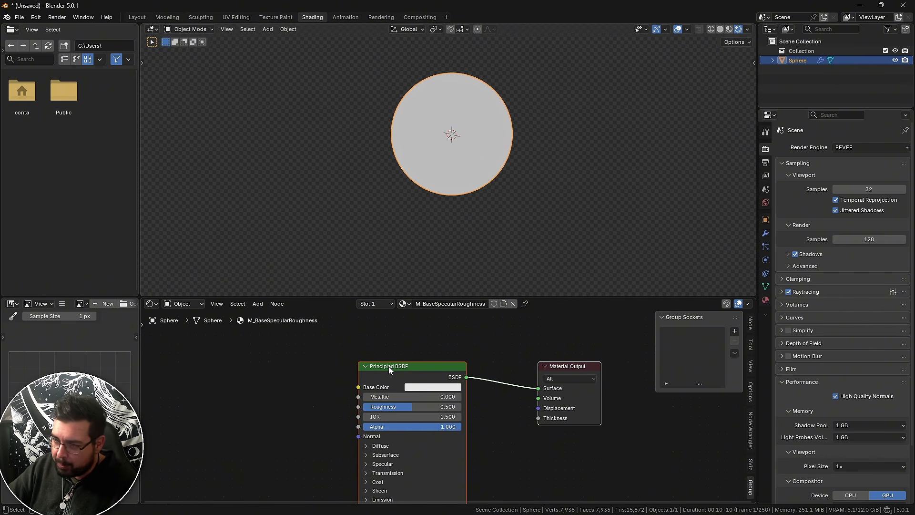
Move the Principled BSDF and Material Output nodes slightly to line up their connection
{"action": "left_click_drag", "start_coordinate": [388, 366], "coordinate": [383, 361]}
{"action": "left_click", "coordinate": [535, 347]}
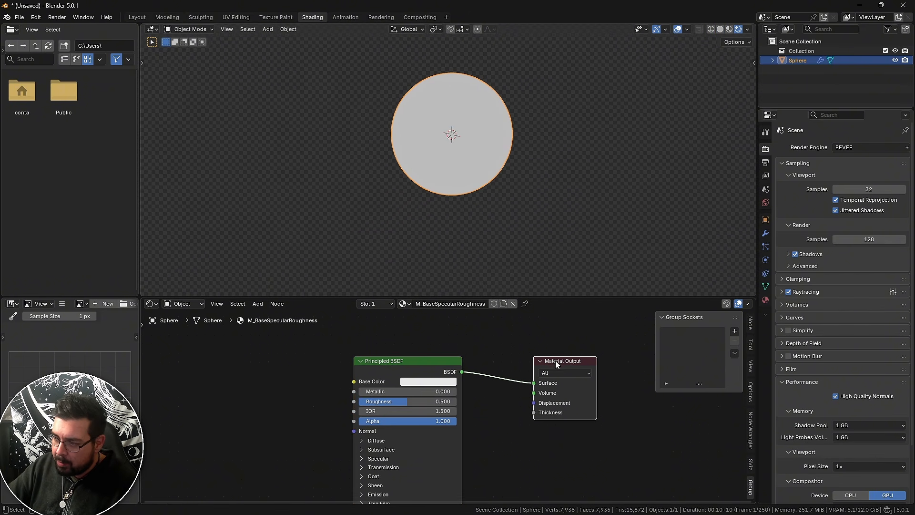
{"action": "left_click_drag", "start_coordinate": [556, 360], "coordinate": [558, 352]}
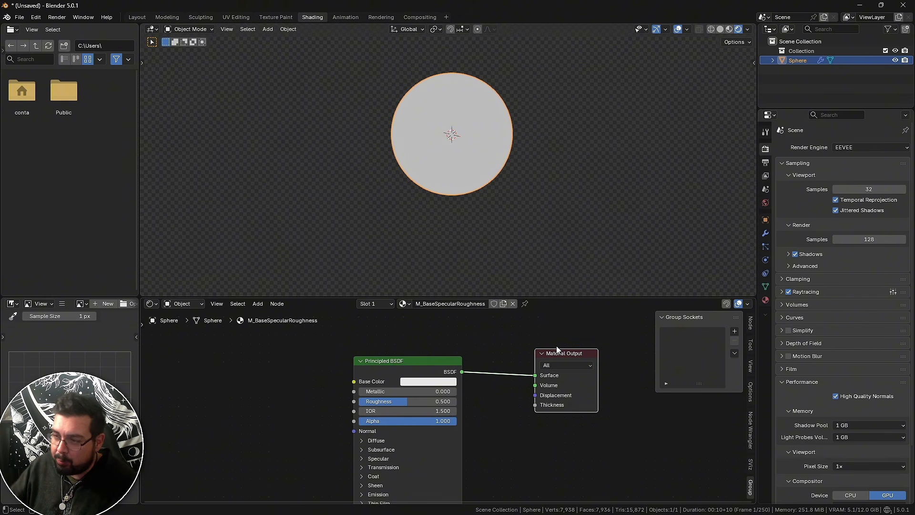
Expand the Principled BSDF's Specular settings and set the IOR Level to 1.000
{"action": "middle_click_drag", "start_coordinate": [411, 239], "coordinate": [428, 186]}
{"action": "key", "text": "KP_1"}
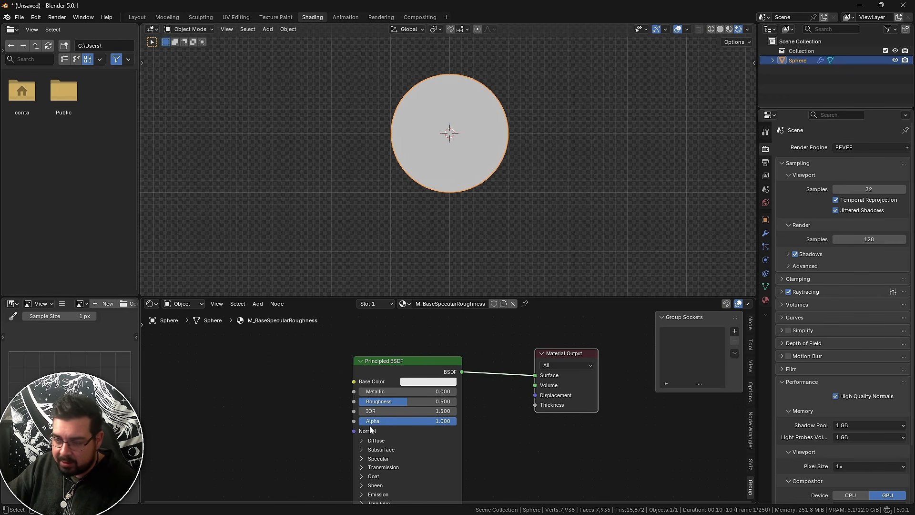
{"action": "left_click", "coordinate": [368, 458]}
{"action": "scroll", "coordinate": [415, 460], "scroll_direction": "down", "scroll_amount": 1}
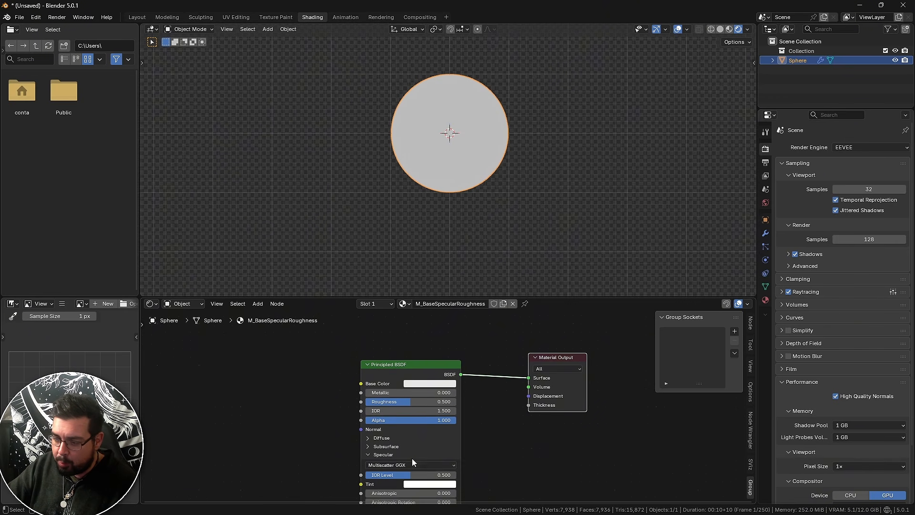
{"action": "scroll", "coordinate": [422, 449], "scroll_direction": "up", "scroll_amount": 2}
{"action": "middle_click_drag", "start_coordinate": [298, 432], "coordinate": [319, 397]}
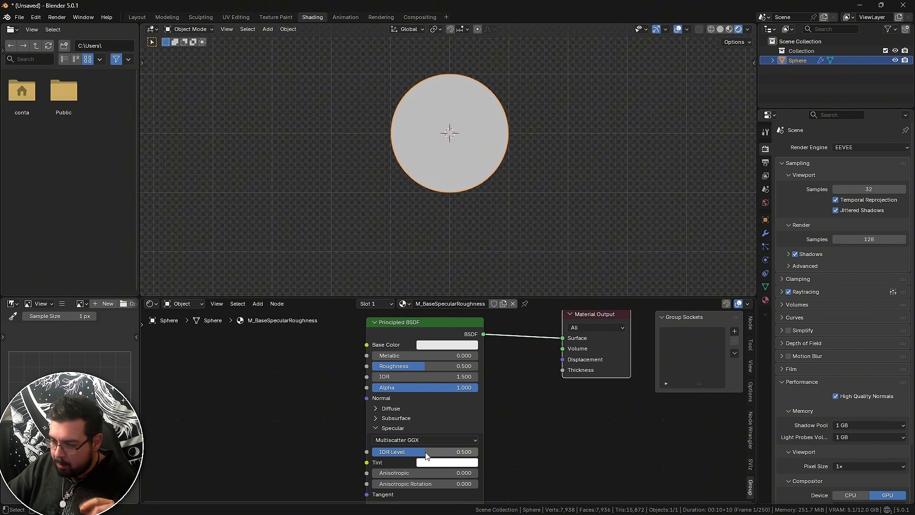
{"action": "left_click_drag", "start_coordinate": [427, 448], "coordinate": [477, 449]}
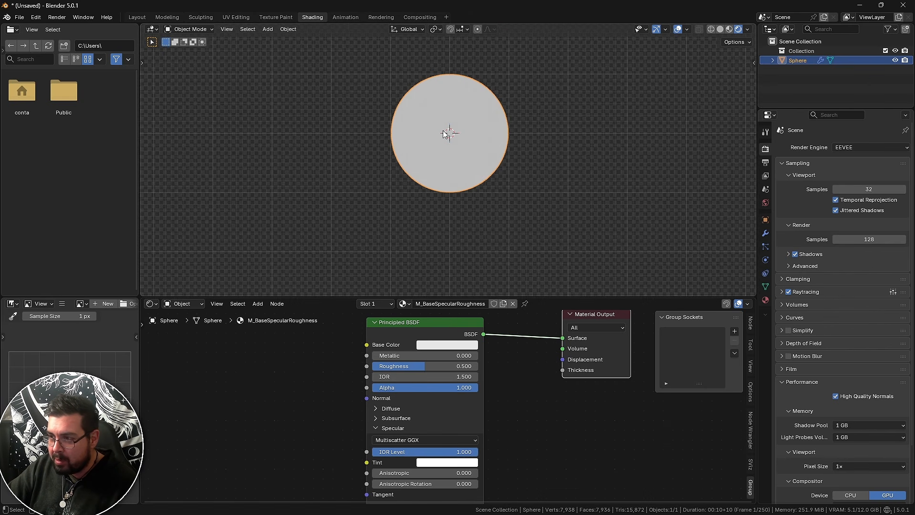
Assign an Environment Texture to the World background's Color
{"action": "scroll", "coordinate": [442, 133], "scroll_direction": "up", "scroll_amount": 3}
{"action": "middle_click_drag", "start_coordinate": [431, 141], "coordinate": [422, 183], "text": "shift"}
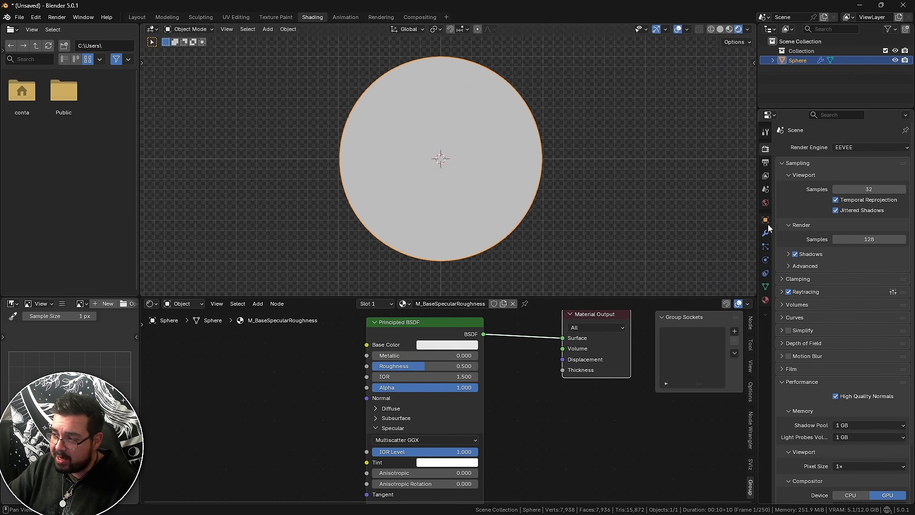
{"action": "left_click", "coordinate": [766, 204]}
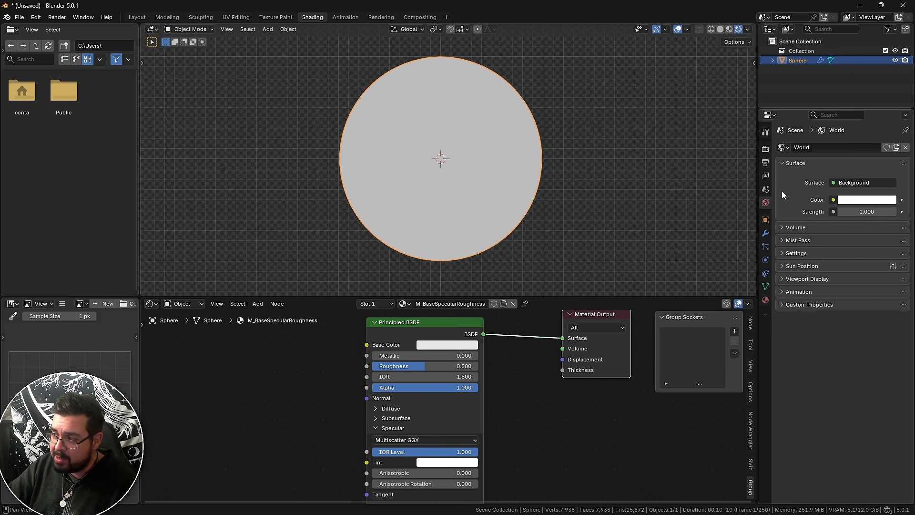
{"action": "left_click", "coordinate": [834, 201]}
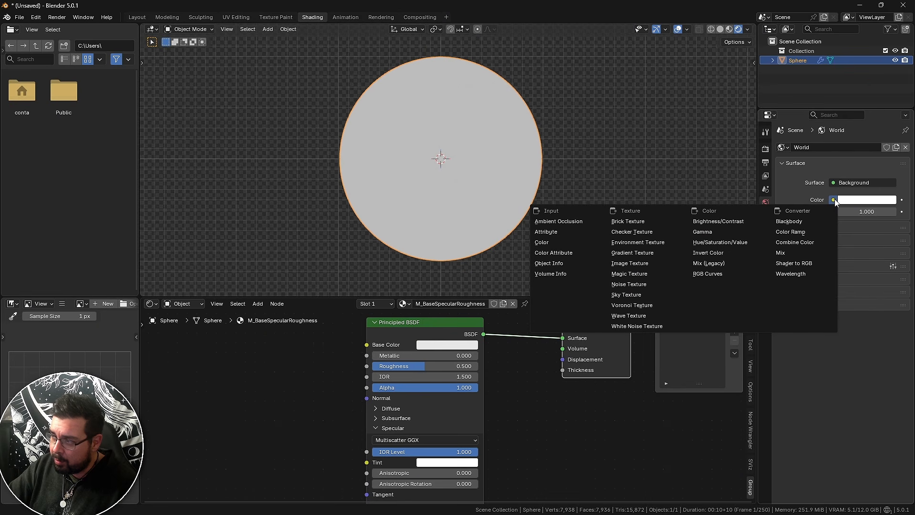
{"action": "left_click", "coordinate": [645, 242]}
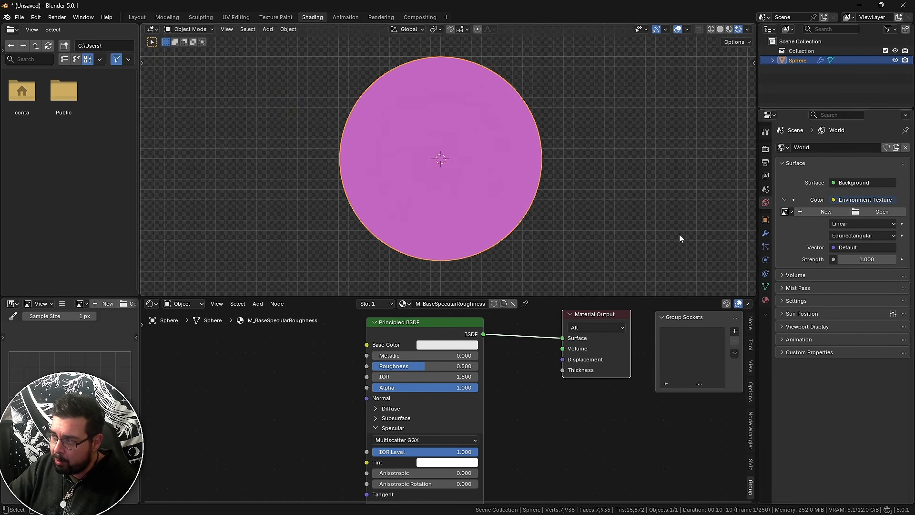
Load alps_field_4k.exr from G:\Stock Global\HDRI\Exterior as the World's environment image
{"action": "left_click", "coordinate": [877, 210]}
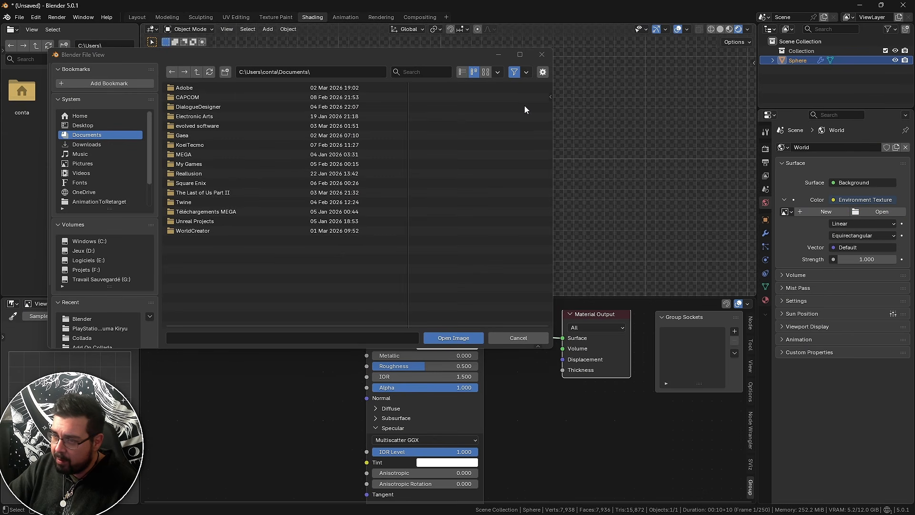
{"action": "left_click", "coordinate": [102, 278]}
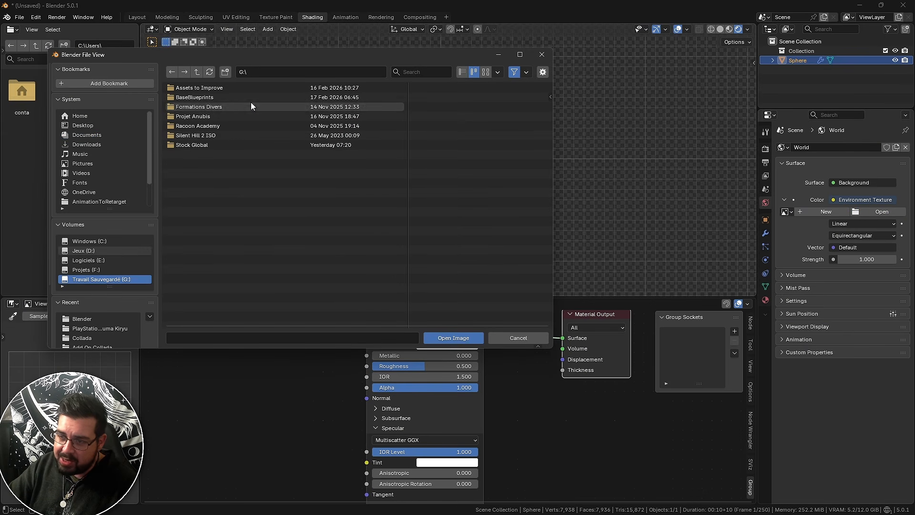
{"action": "double_click", "coordinate": [201, 145]}
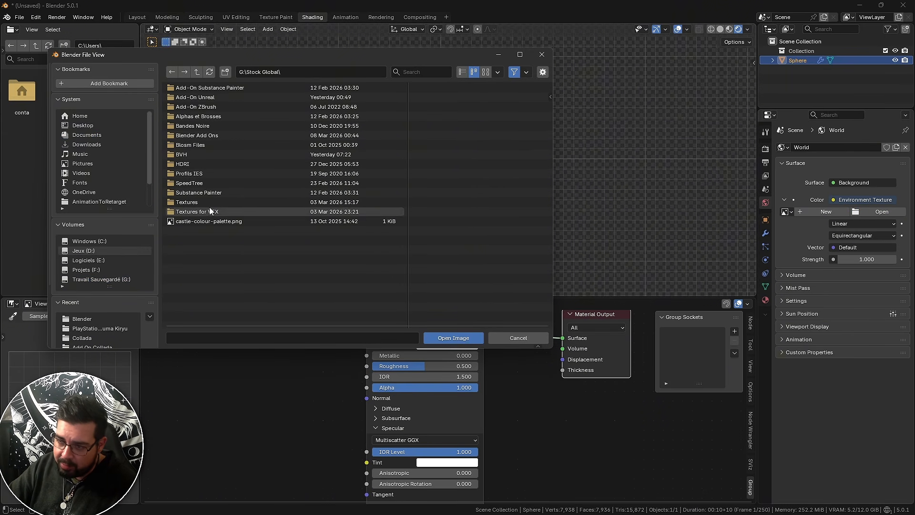
{"action": "double_click", "coordinate": [193, 163]}
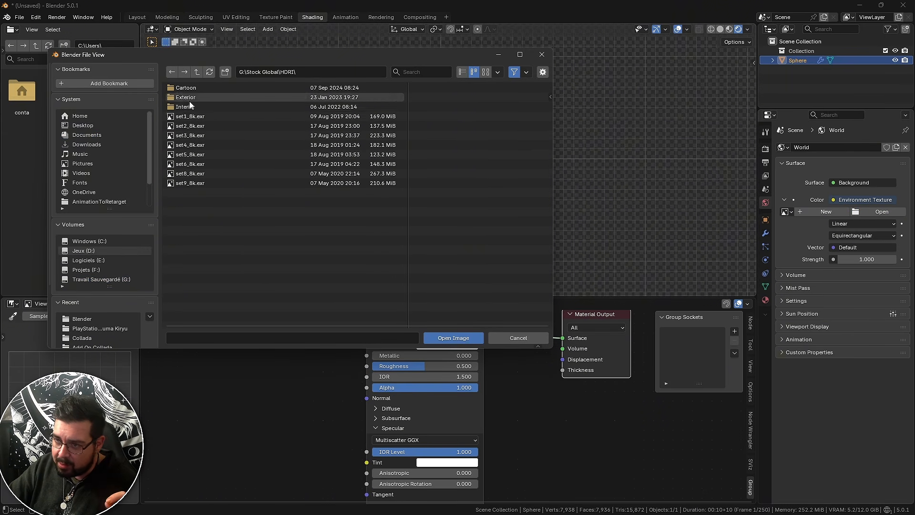
{"action": "double_click", "coordinate": [234, 97]}
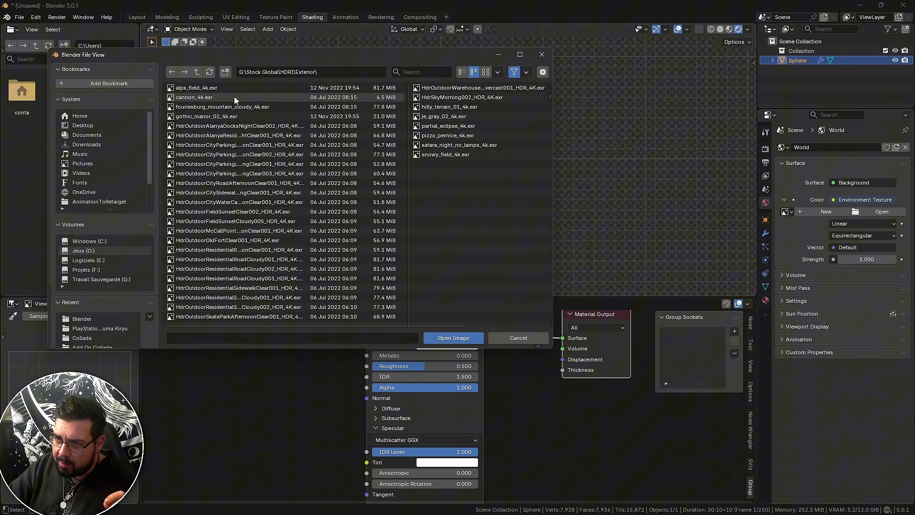
{"action": "double_click", "coordinate": [206, 87]}
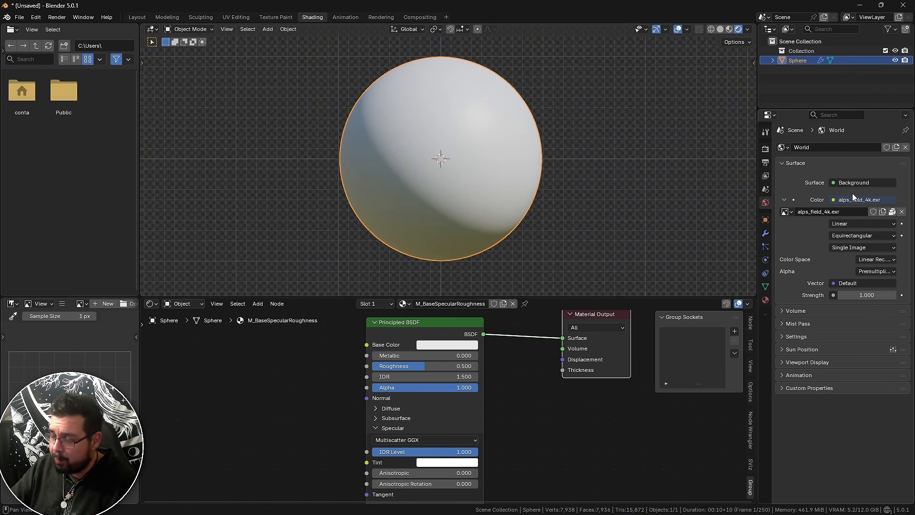
Turn off the Transparent option in EEVEE's Film settings so the environment image shows behind the sphere
{"action": "left_click", "coordinate": [766, 148]}
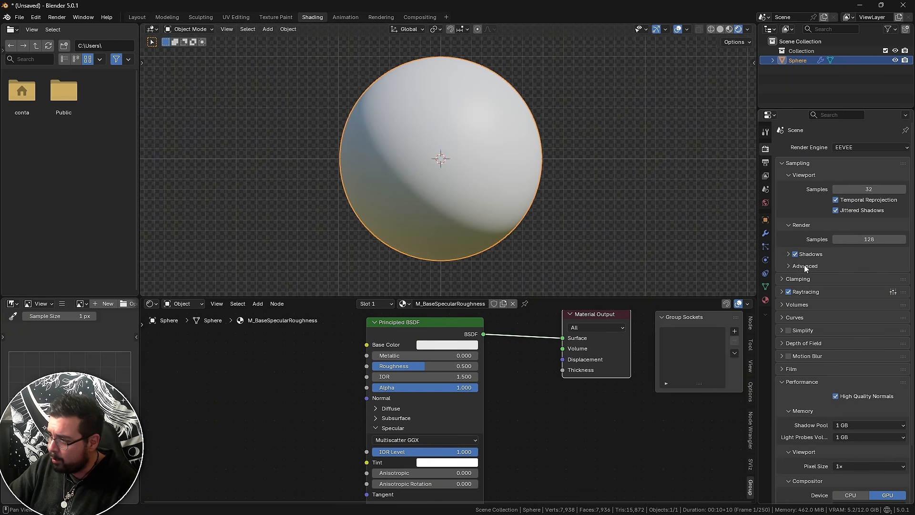
{"action": "left_click", "coordinate": [786, 370]}
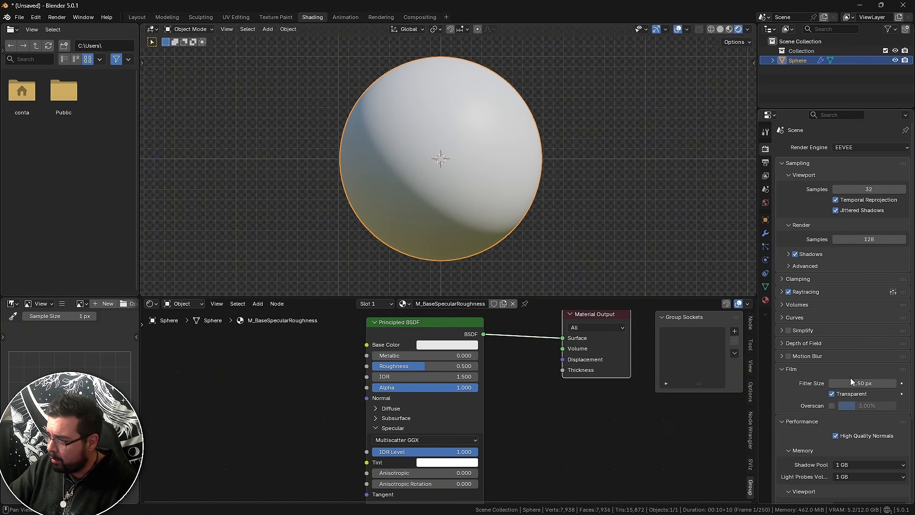
{"action": "left_click", "coordinate": [833, 394]}
{"action": "key", "text": "n"}
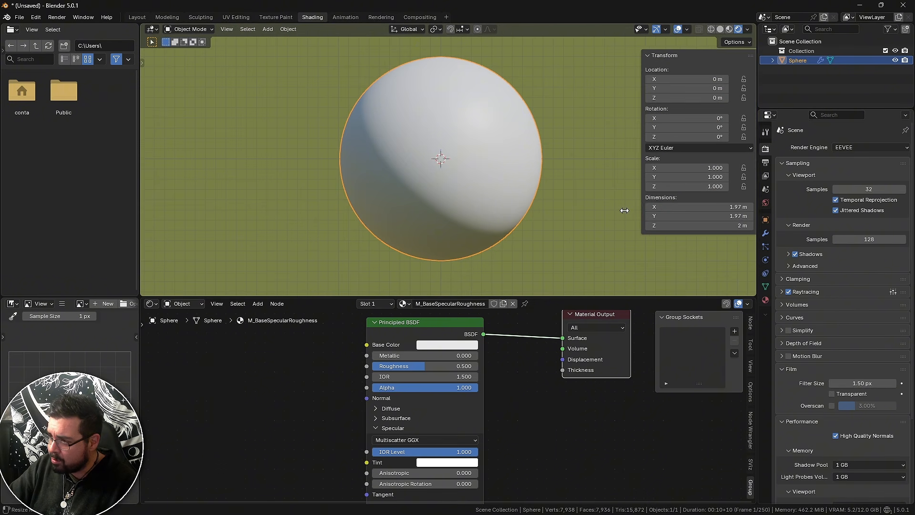
{"action": "right_click", "coordinate": [599, 184]}
{"action": "key", "text": "n"}
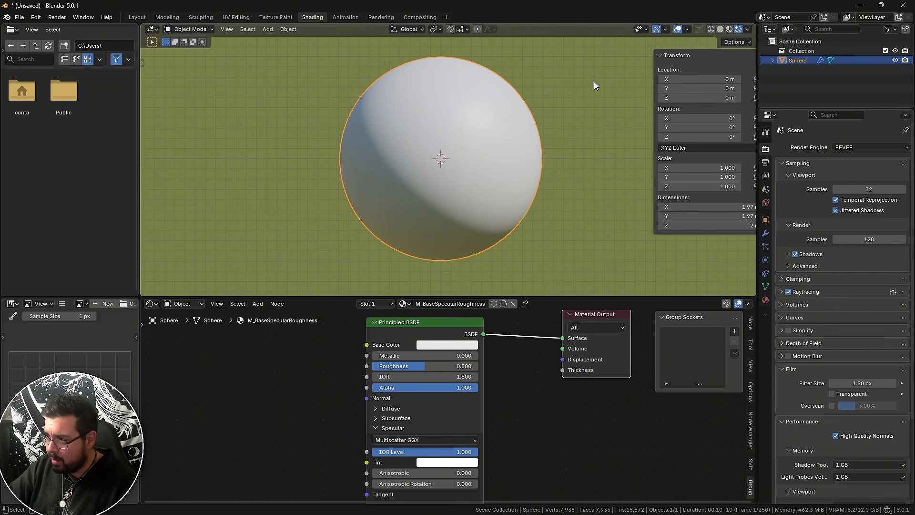
Set the Principled BSDF's Roughness to 0.000 and inspect the sphere's reflections against the alpine environment
{"action": "scroll", "coordinate": [589, 102], "scroll_direction": "down", "scroll_amount": 6}
{"action": "middle_click_drag", "start_coordinate": [589, 102], "coordinate": [476, 130]}
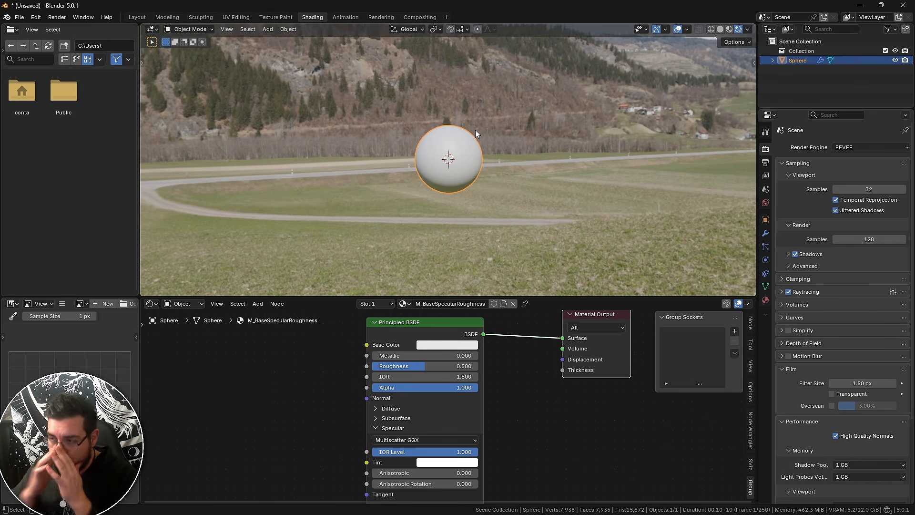
{"action": "middle_click_drag", "start_coordinate": [476, 130], "coordinate": [565, 113]}
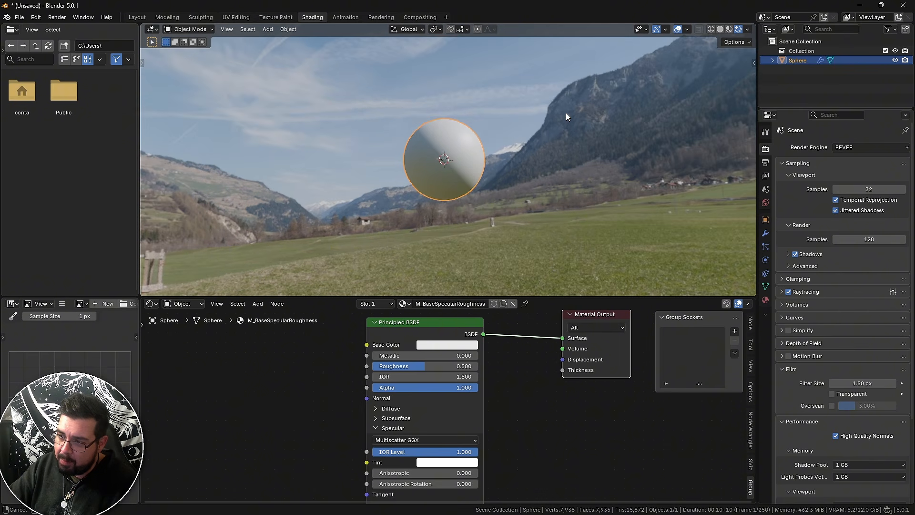
{"action": "scroll", "coordinate": [529, 128], "scroll_direction": "up", "scroll_amount": 3}
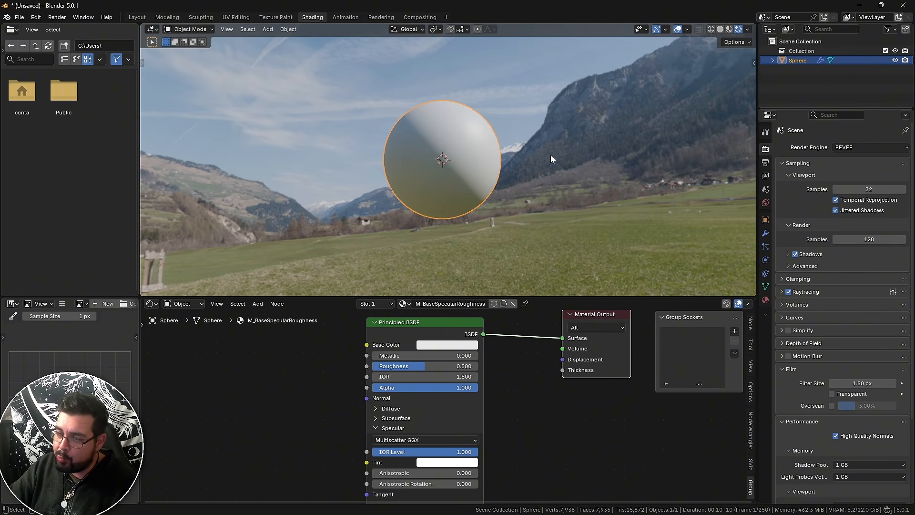
{"action": "middle_click_drag", "start_coordinate": [551, 159], "coordinate": [543, 124]}
{"action": "scroll", "coordinate": [527, 163], "scroll_direction": "up", "scroll_amount": 1}
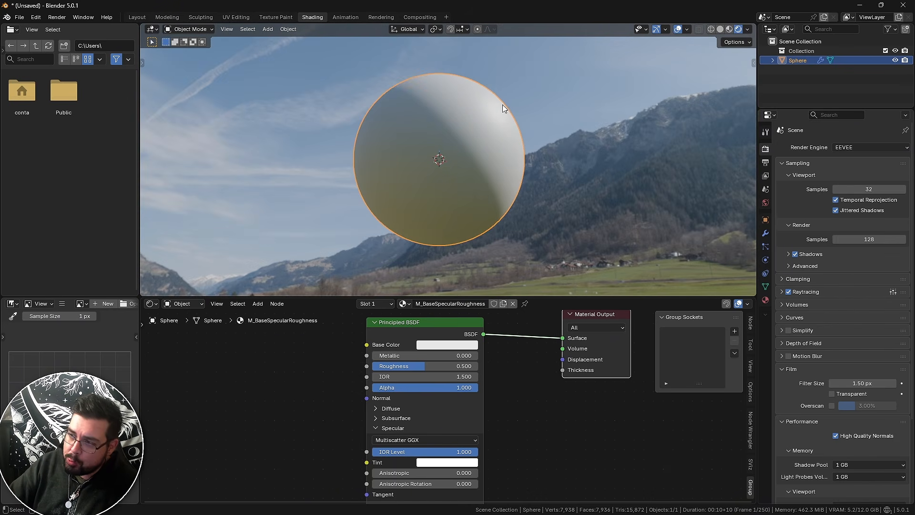
{"action": "left_click", "coordinate": [436, 452]}
{"action": "left_click", "coordinate": [427, 365]}
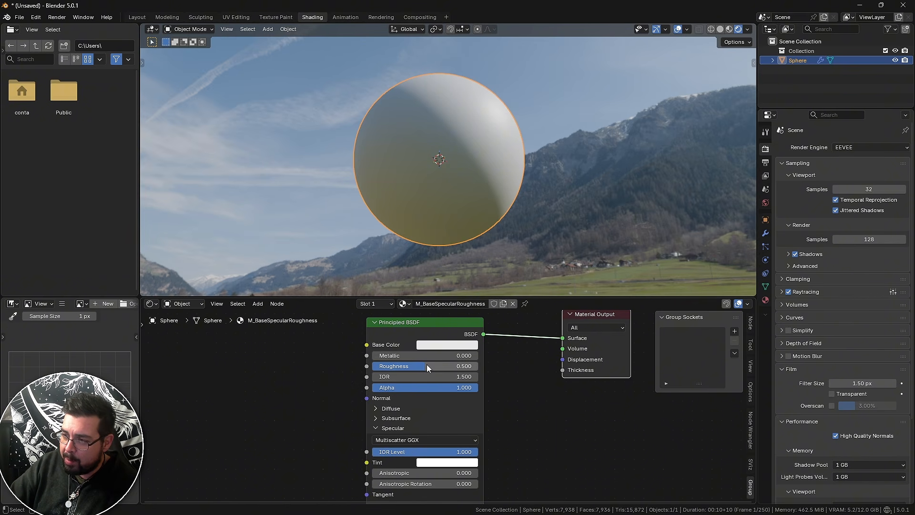
{"action": "left_click", "coordinate": [510, 384]}
{"action": "left_click_drag", "start_coordinate": [436, 367], "coordinate": [381, 367]}
{"action": "middle_click_drag", "start_coordinate": [478, 168], "coordinate": [457, 191]}
Set the Principled BSDF's Base Color to black by lowering its Value to 0 (#000000FF)
{"action": "left_click", "coordinate": [442, 345]}
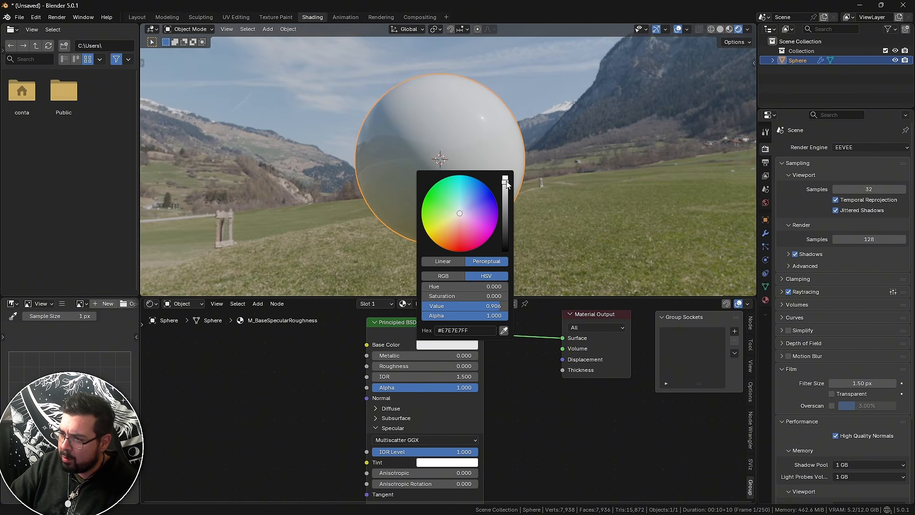
{"action": "left_click_drag", "start_coordinate": [505, 179], "coordinate": [506, 251]}
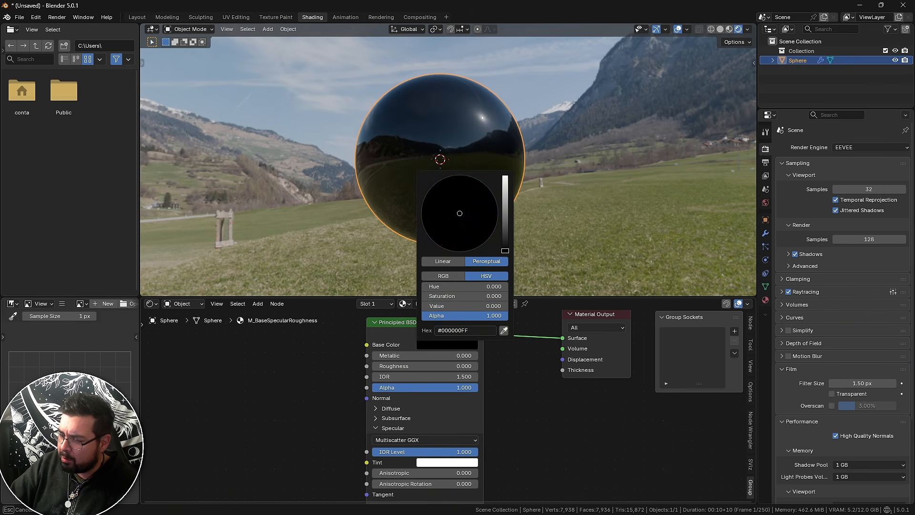
{"action": "middle_click_drag", "start_coordinate": [548, 150], "coordinate": [518, 165]}
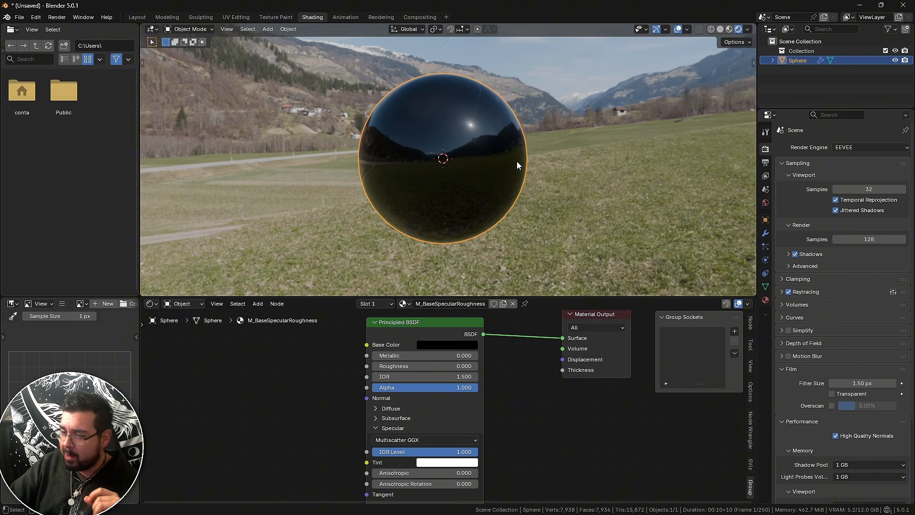
{"action": "middle_click_drag", "start_coordinate": [331, 368], "coordinate": [384, 357]}
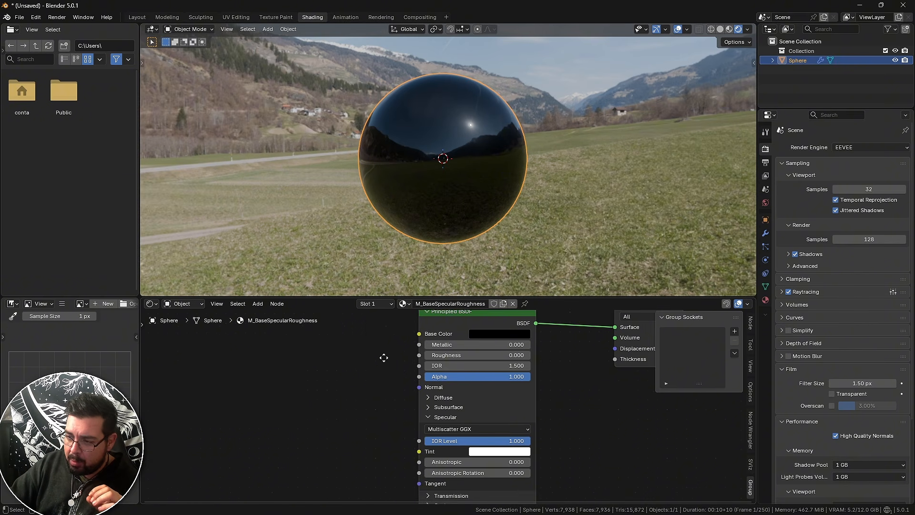
{"action": "scroll", "coordinate": [385, 357], "scroll_direction": "down", "scroll_amount": 1}
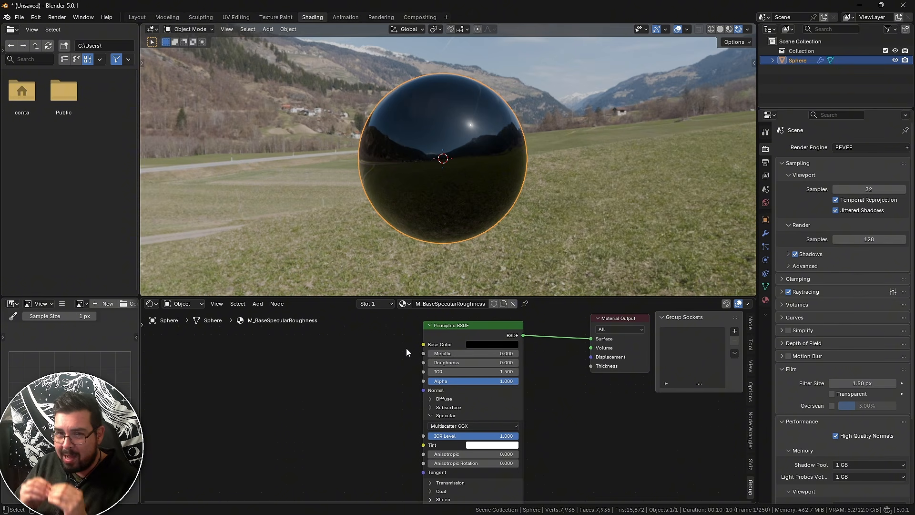
{"action": "scroll", "coordinate": [349, 379], "scroll_direction": "down", "scroll_amount": 1}
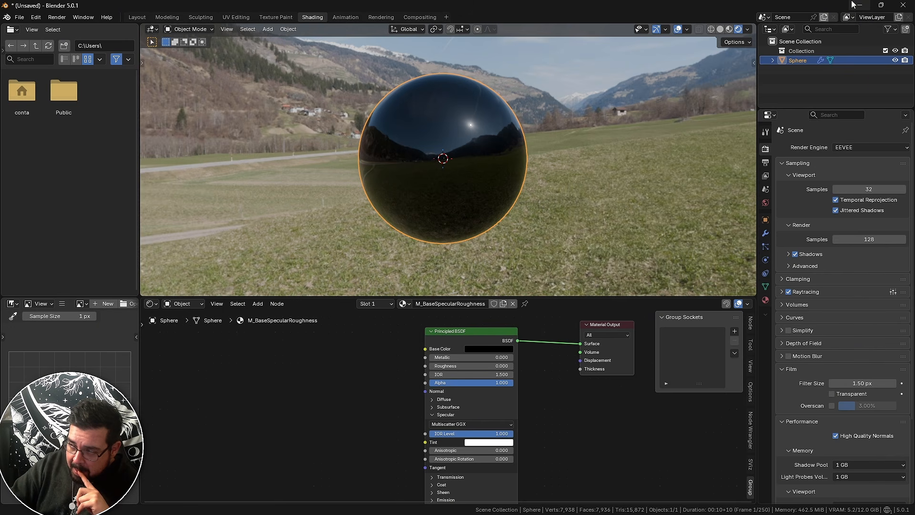
{"action": "middle_click_drag", "start_coordinate": [387, 349], "coordinate": [454, 338]}
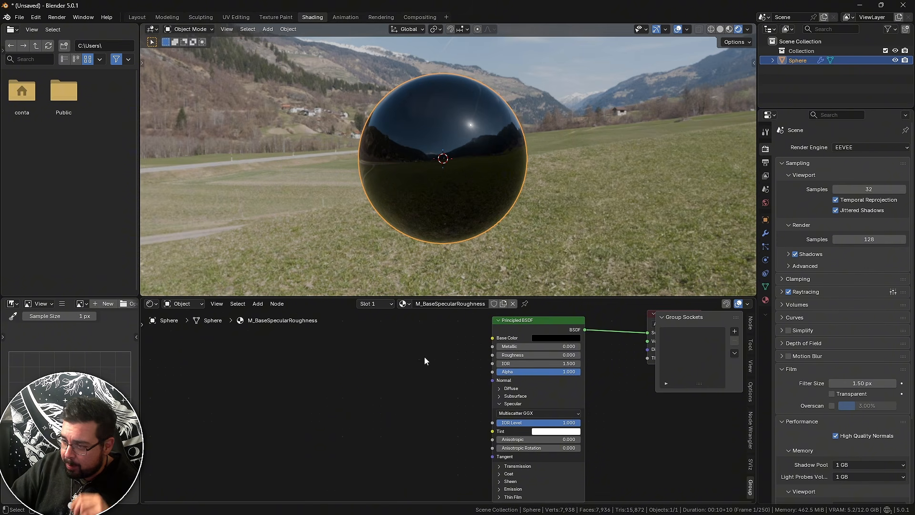
{"action": "scroll", "coordinate": [352, 409], "scroll_direction": "down", "scroll_amount": 2}
{"action": "key", "text": "shift+a"}
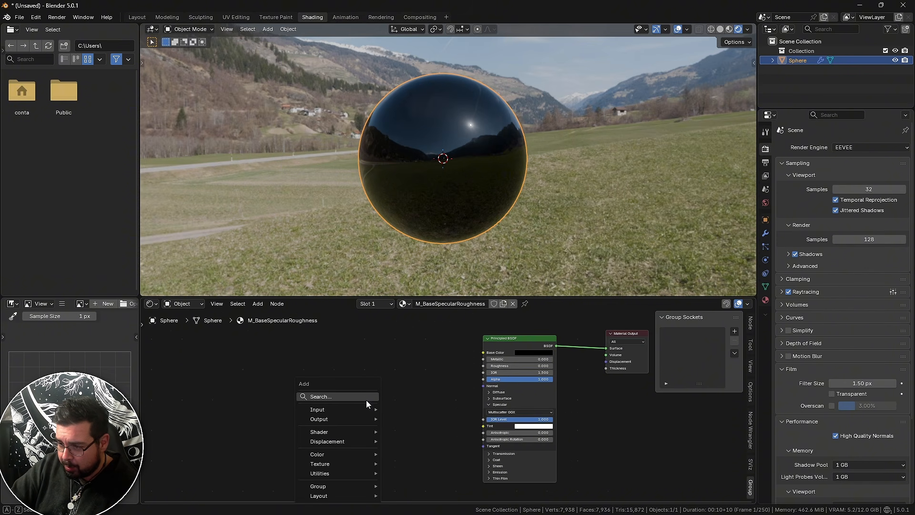
Switch to File Explorer and open the texture folder Bureau > Le Texturing - Masterclass > Textures Essai > Mur Pierre > 2K
{"action": "left_click", "coordinate": [500, 510]}
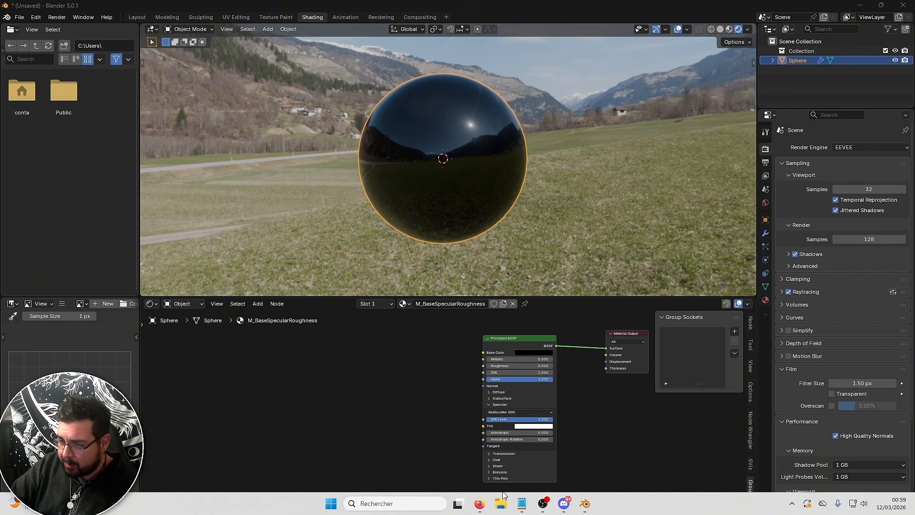
{"action": "left_click", "coordinate": [263, 243]}
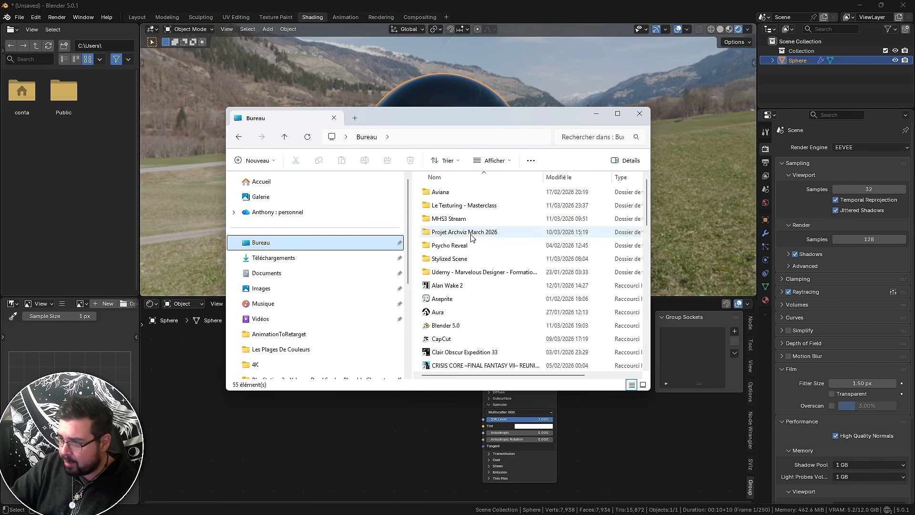
{"action": "double_click", "coordinate": [472, 233]}
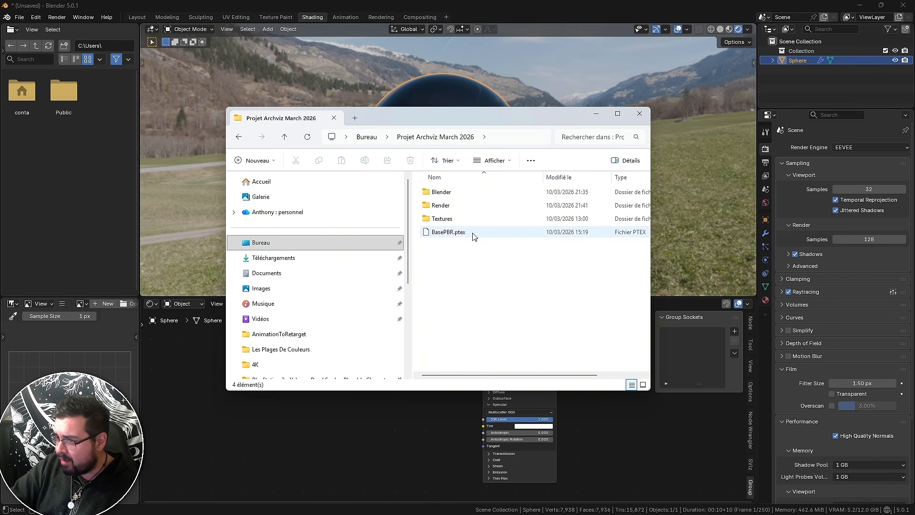
{"action": "left_click", "coordinate": [370, 138]}
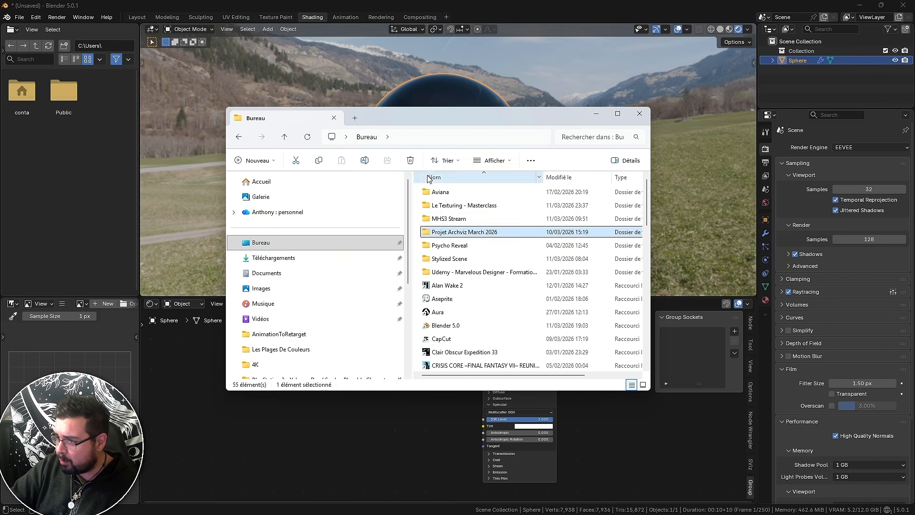
{"action": "double_click", "coordinate": [453, 206]}
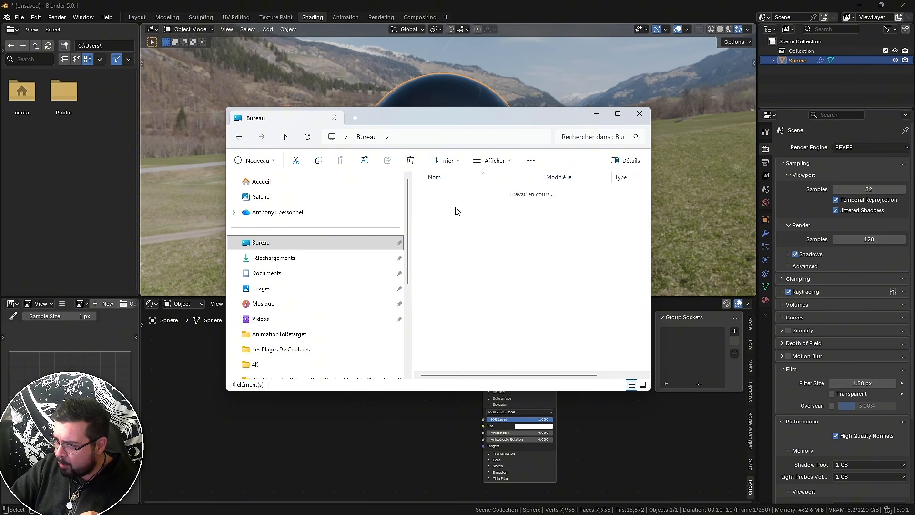
{"action": "double_click", "coordinate": [453, 245]}
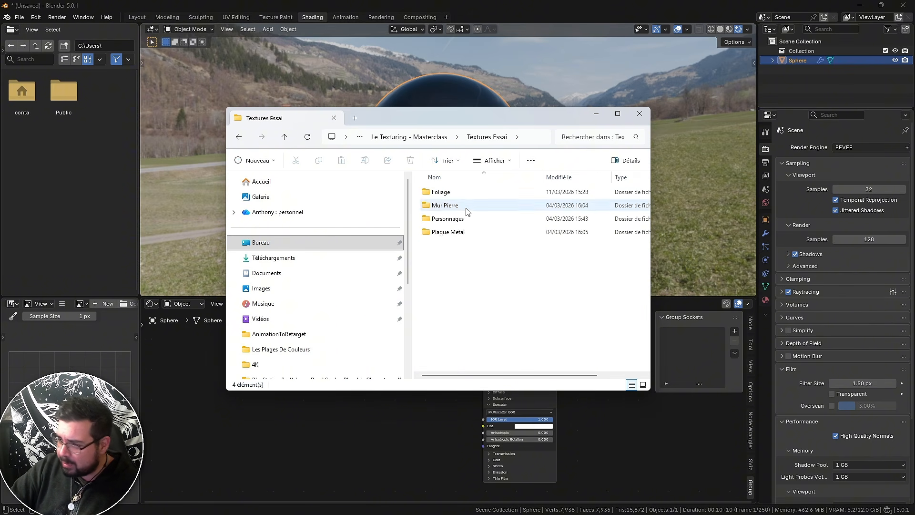
{"action": "double_click", "coordinate": [466, 206]}
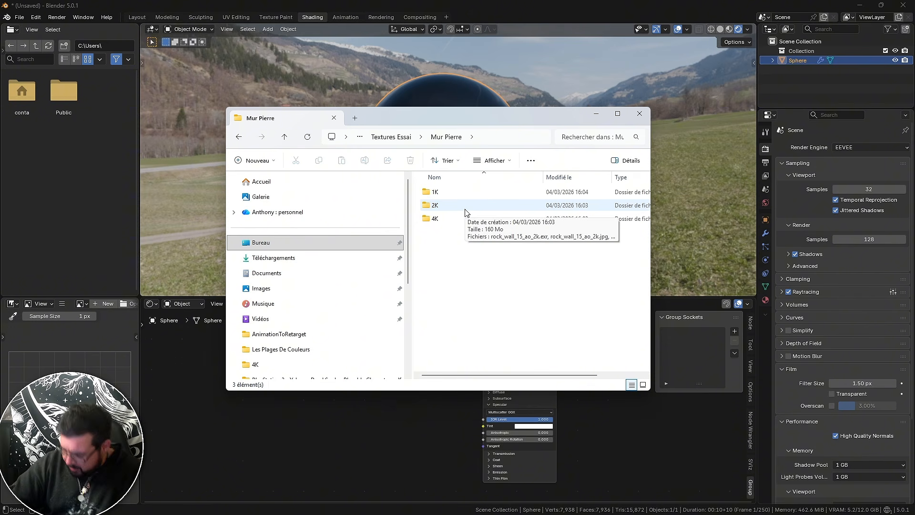
{"action": "double_click", "coordinate": [460, 210]}
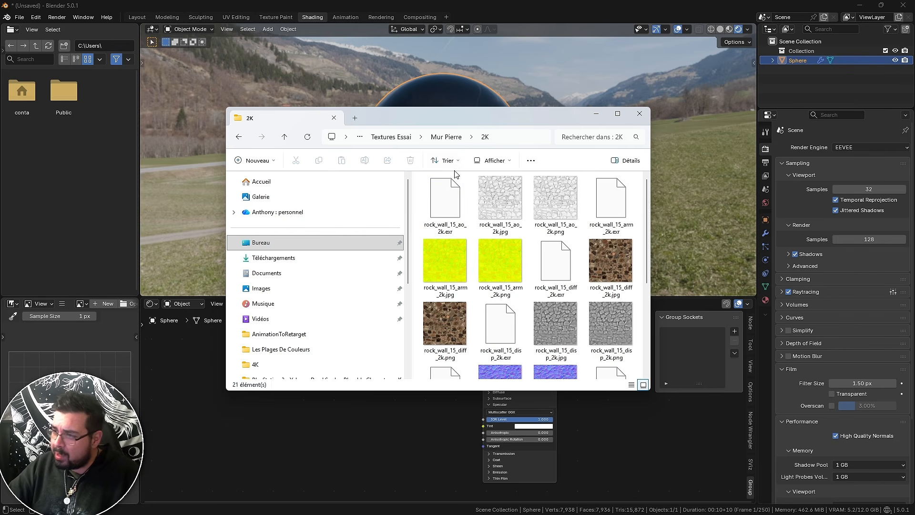
Open the 1K folder inside Mur Pierre and move the File Explorer window so the shader node area is reachable
{"action": "left_click", "coordinate": [446, 137]}
{"action": "double_click", "coordinate": [446, 189]}
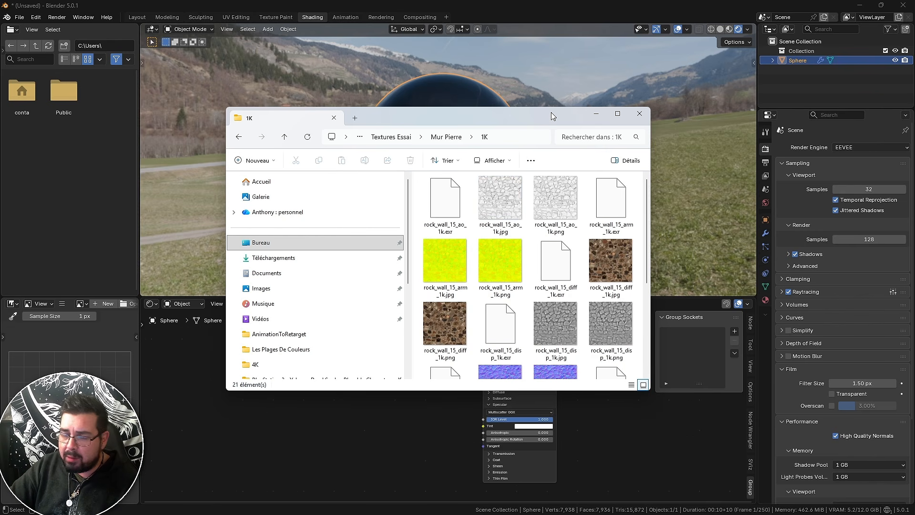
{"action": "left_click_drag", "start_coordinate": [552, 116], "coordinate": [462, 84]}
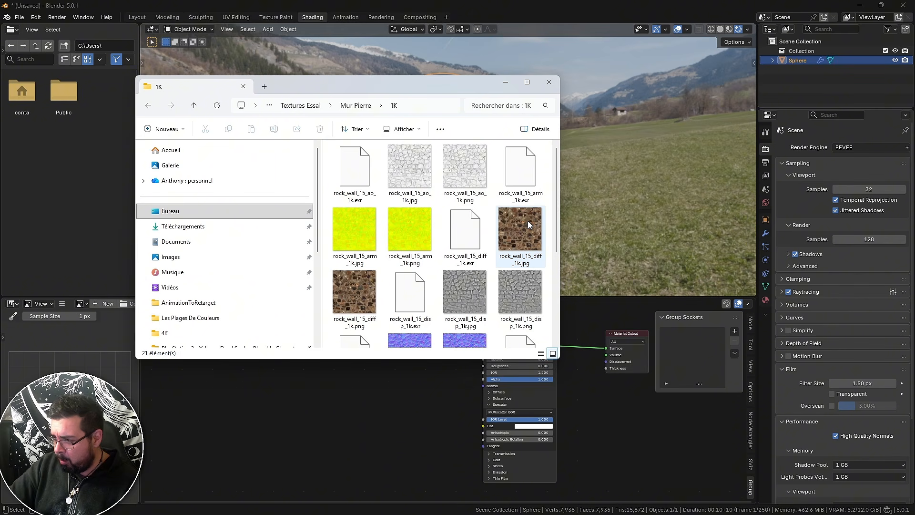
Add rock_wall_15_diff_1k.png and rock_wall_15_rough_1k.png to the sphere's material as image texture nodes, and close File Explorer
{"action": "left_click_drag", "start_coordinate": [374, 300], "coordinate": [242, 389]}
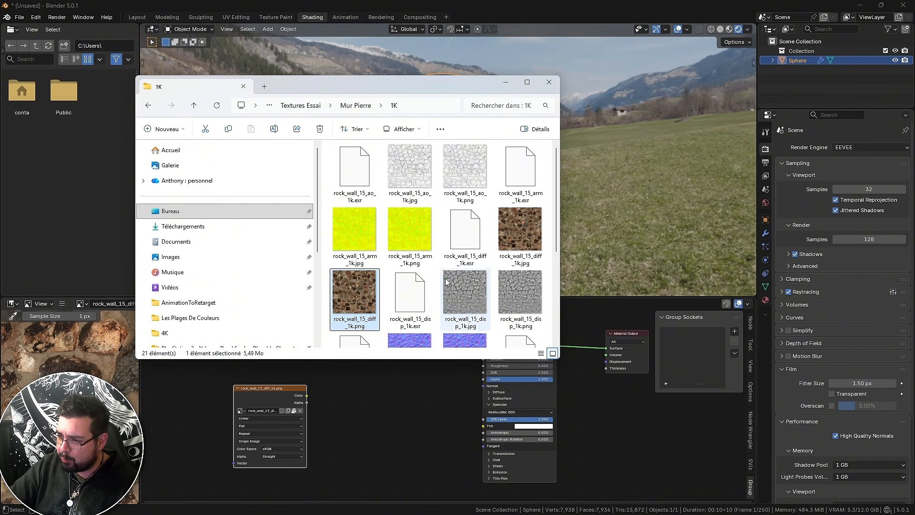
{"action": "scroll", "coordinate": [462, 286], "scroll_direction": "down", "scroll_amount": 3}
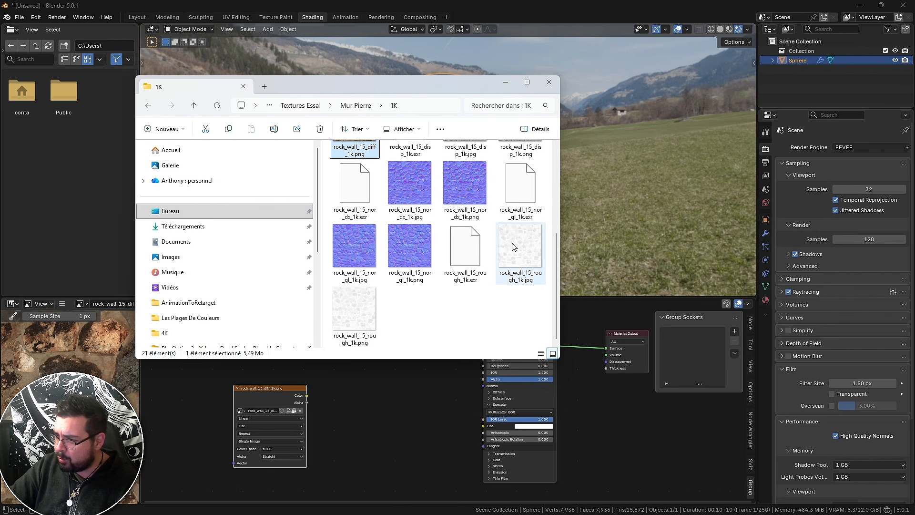
{"action": "left_click_drag", "start_coordinate": [355, 309], "coordinate": [358, 411]}
{"action": "scroll", "coordinate": [439, 224], "scroll_direction": "up", "scroll_amount": 3}
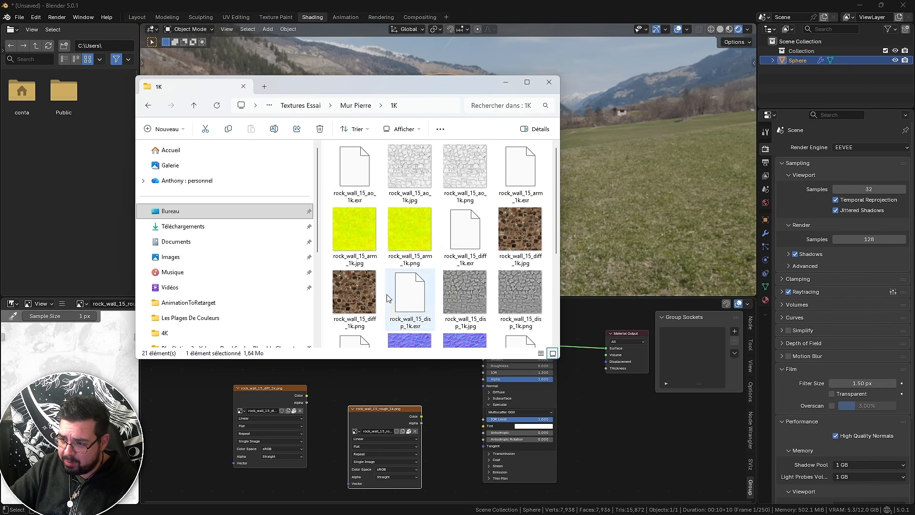
{"action": "left_click", "coordinate": [549, 82]}
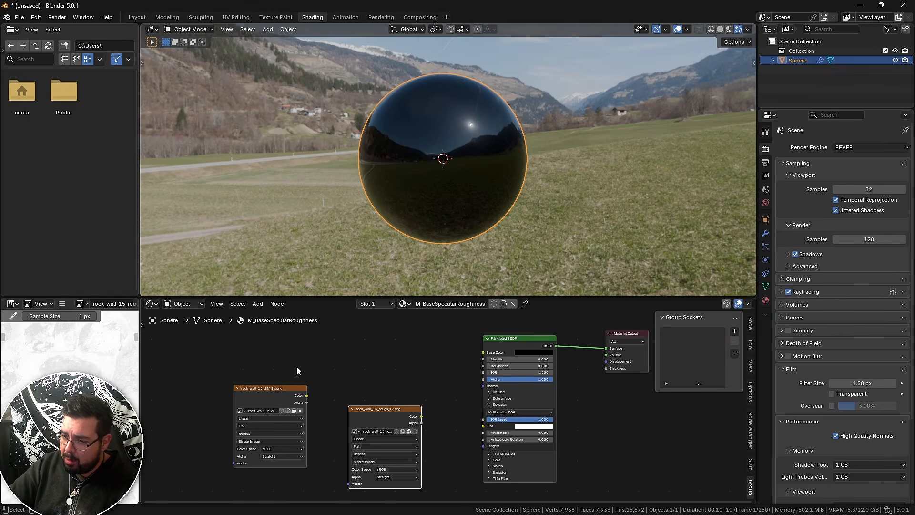
Connect the diffuse texture's Color to the Principled BSDF's Base Color and stack the roughness texture node beneath the diffuse one
{"action": "left_click_drag", "start_coordinate": [291, 388], "coordinate": [489, 355]}
{"action": "left_click_drag", "start_coordinate": [317, 331], "coordinate": [325, 305]}
{"action": "left_click_drag", "start_coordinate": [396, 413], "coordinate": [343, 407]}
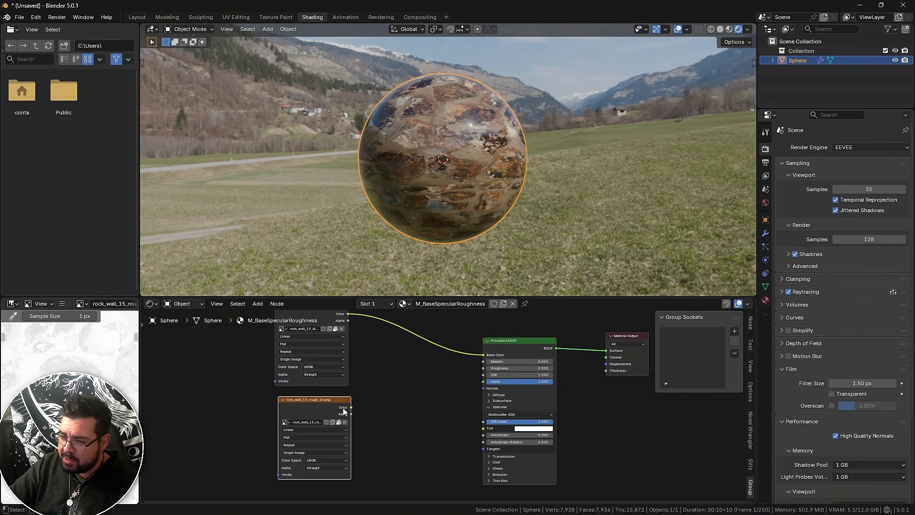
{"action": "middle_click_drag", "start_coordinate": [384, 357], "coordinate": [384, 382]}
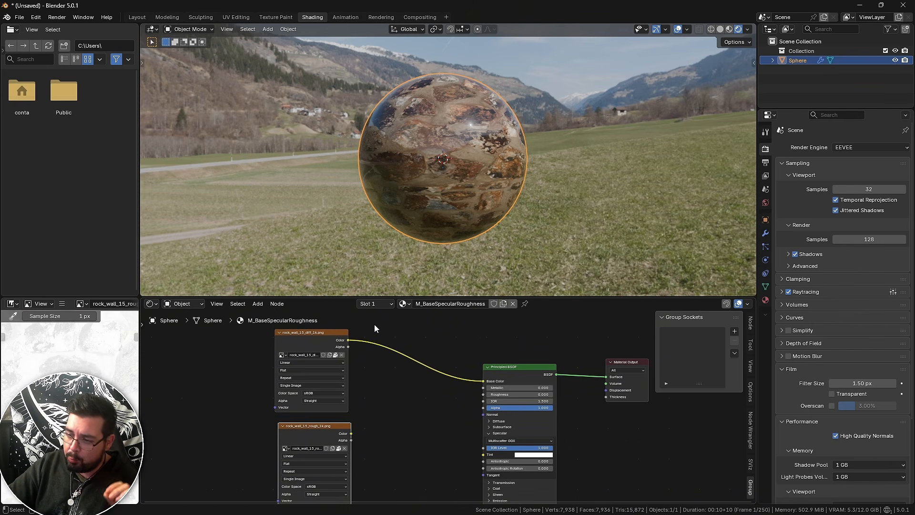
{"action": "scroll", "coordinate": [352, 367], "scroll_direction": "up", "scroll_amount": 1}
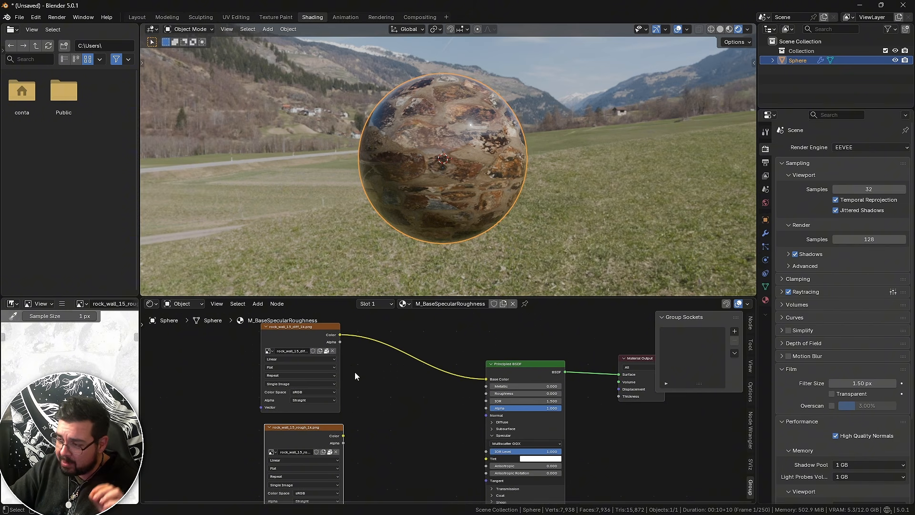
Set the View transform to Standard in the render Color Management settings
{"action": "scroll", "coordinate": [824, 343], "scroll_direction": "down", "scroll_amount": 5}
{"action": "scroll", "coordinate": [829, 382], "scroll_direction": "down", "scroll_amount": 1}
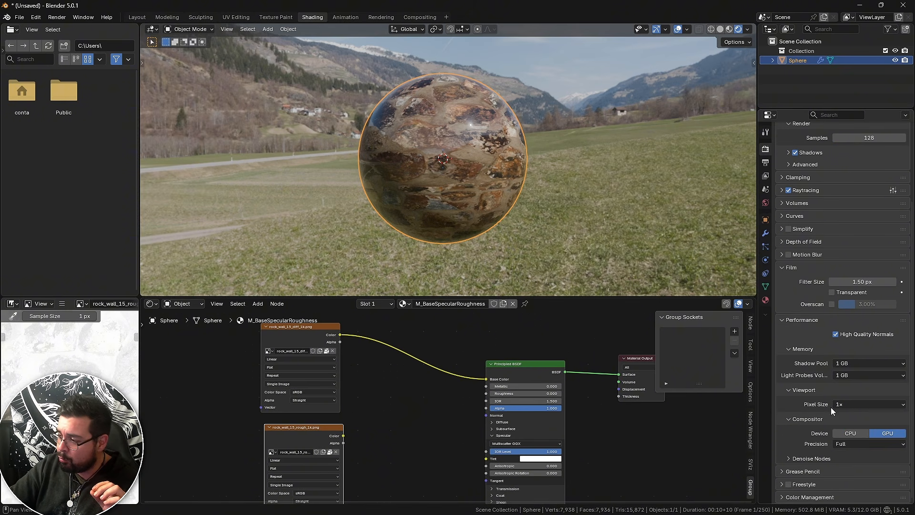
{"action": "left_click", "coordinate": [796, 497]}
{"action": "scroll", "coordinate": [858, 448], "scroll_direction": "down", "scroll_amount": 5}
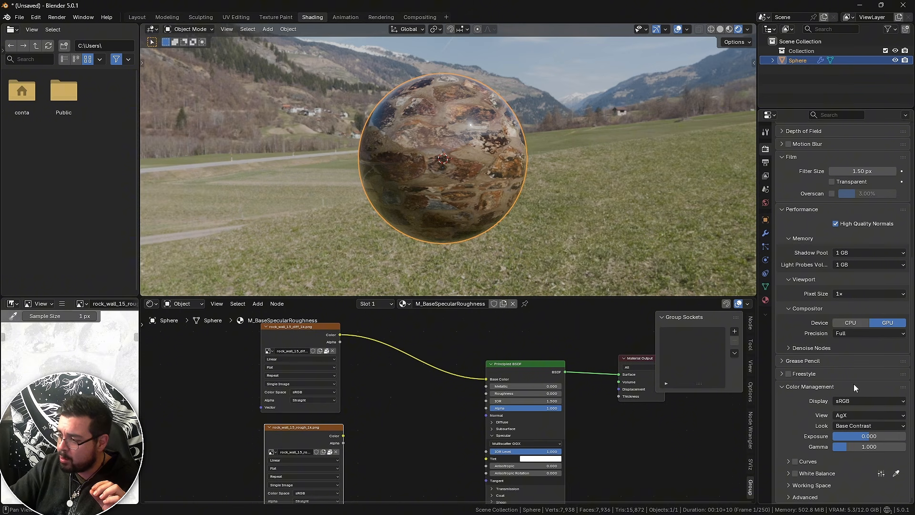
{"action": "left_click", "coordinate": [859, 418]}
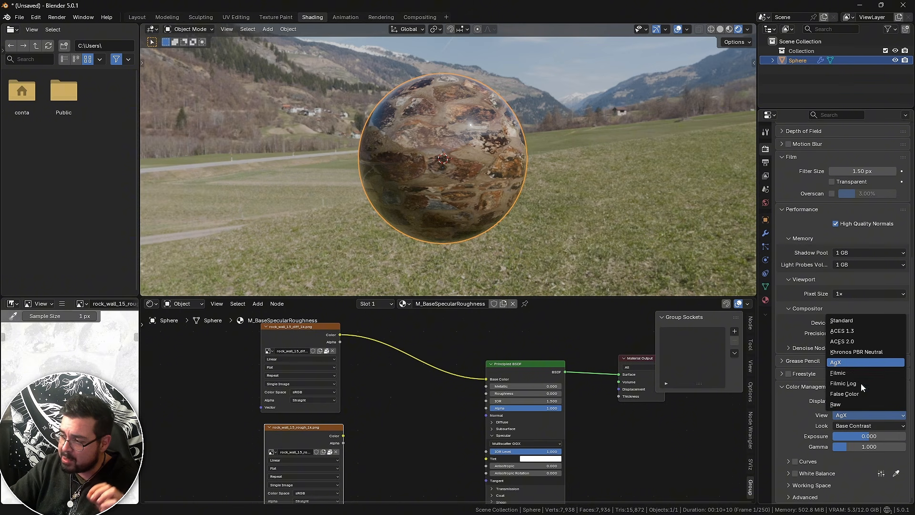
{"action": "left_click", "coordinate": [854, 321]}
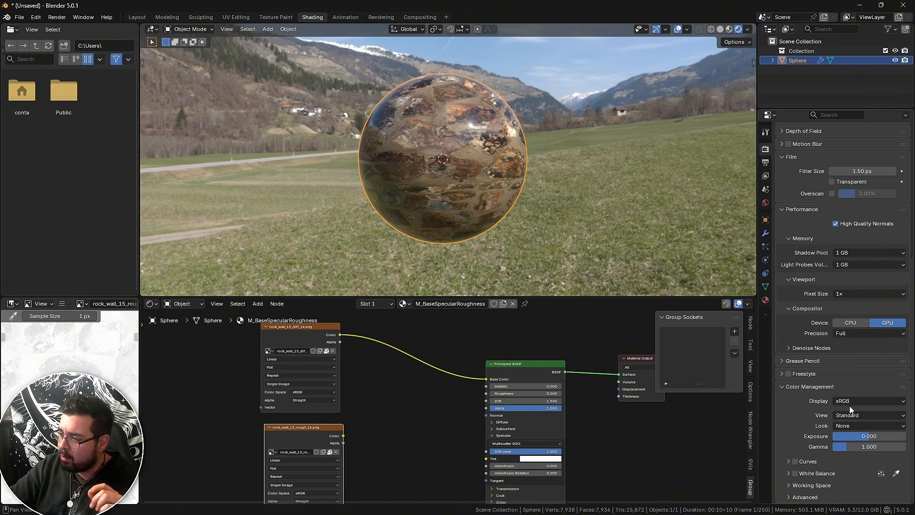
Set the Color Space of the rock_wall_15_rough_1k.png texture node to Non-Color
{"action": "middle_click_drag", "start_coordinate": [336, 406], "coordinate": [340, 386]}
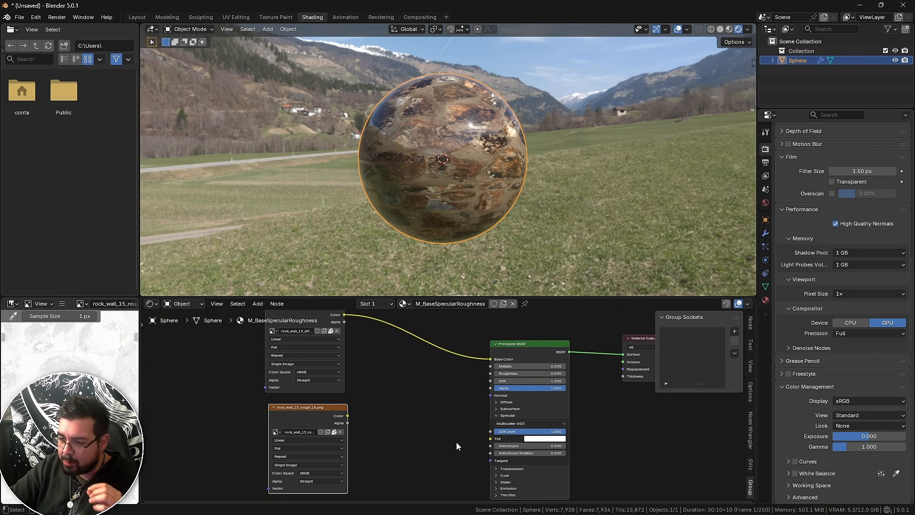
{"action": "scroll", "coordinate": [422, 403], "scroll_direction": "up", "scroll_amount": 3}
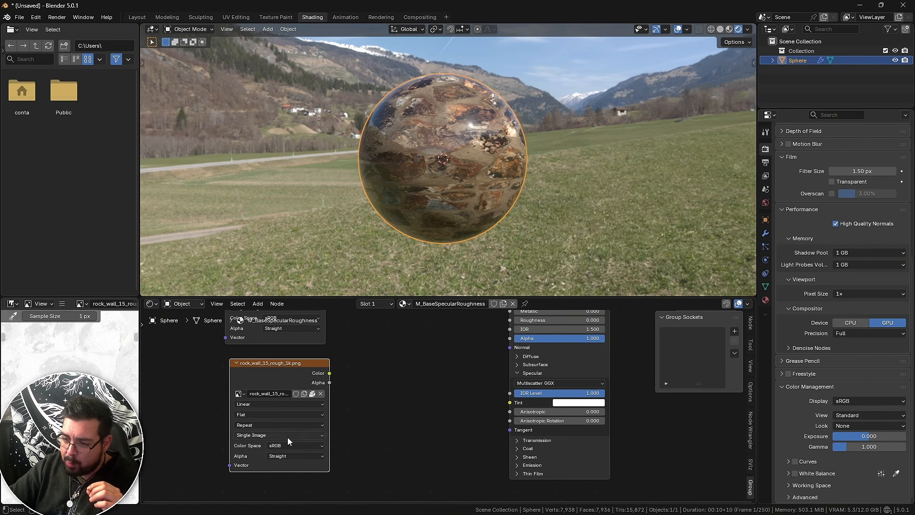
{"action": "left_click", "coordinate": [286, 445]}
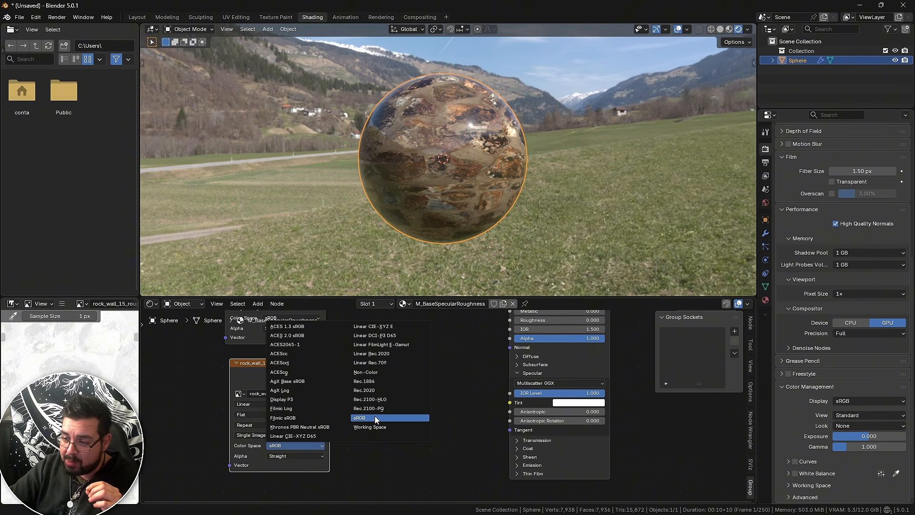
{"action": "left_click", "coordinate": [377, 372]}
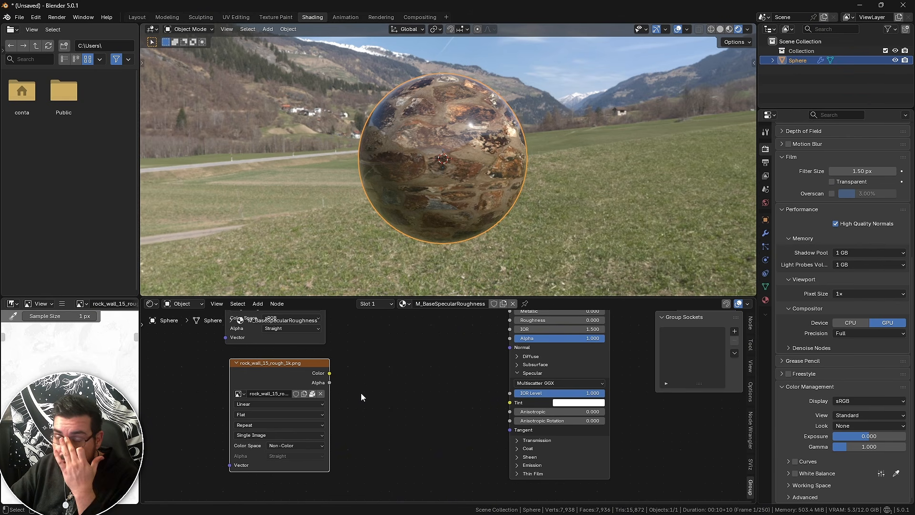
Widen the image editor area and examine the grey variations of the rock_wall_15_rough_1k.png map
{"action": "middle_click_drag", "start_coordinate": [348, 372], "coordinate": [347, 390]}
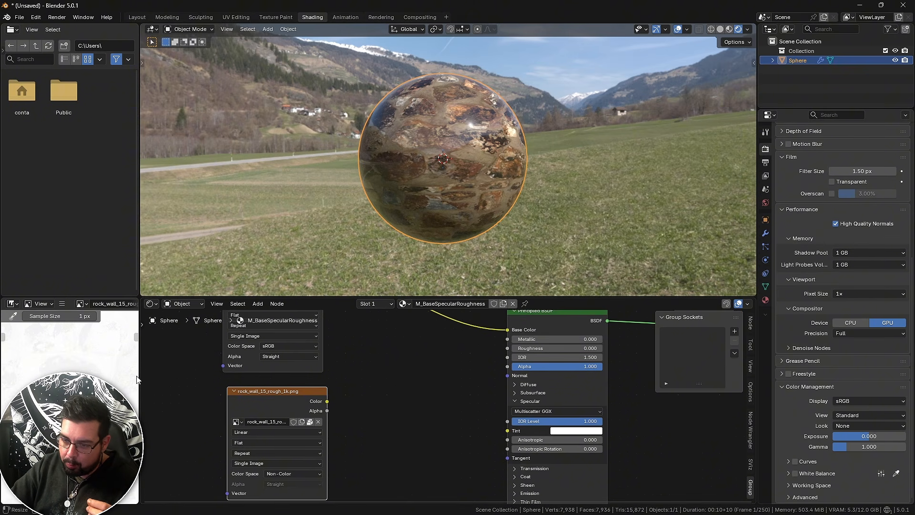
{"action": "left_click_drag", "start_coordinate": [139, 379], "coordinate": [274, 374]}
{"action": "scroll", "coordinate": [195, 372], "scroll_direction": "down", "scroll_amount": 5}
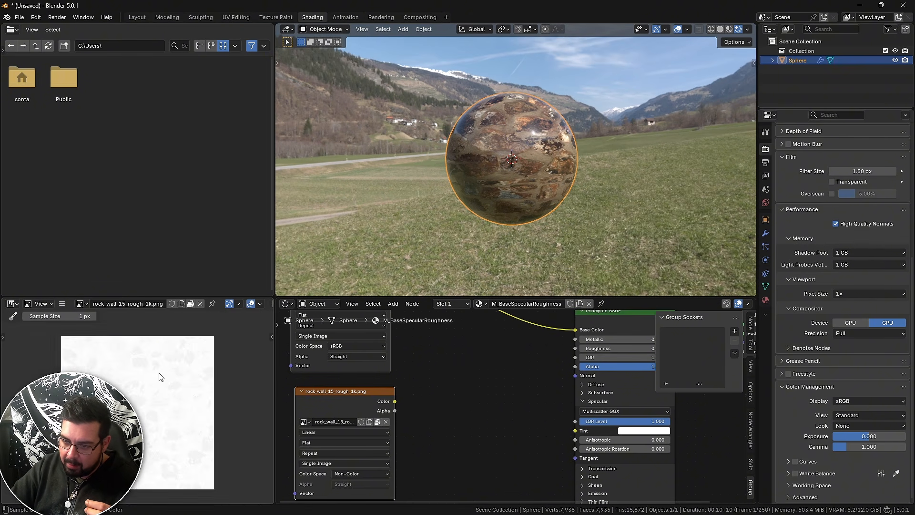
{"action": "scroll", "coordinate": [160, 373], "scroll_direction": "up", "scroll_amount": 2}
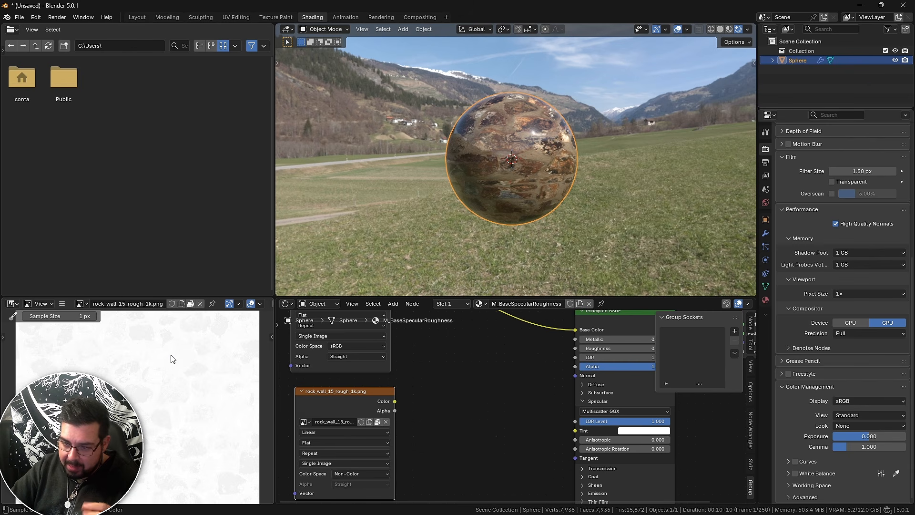
Set the Principled BSDF's Roughness to 1.000 and inspect the rock surface on the sphere up close
{"action": "middle_click_drag", "start_coordinate": [483, 358], "coordinate": [404, 368]}
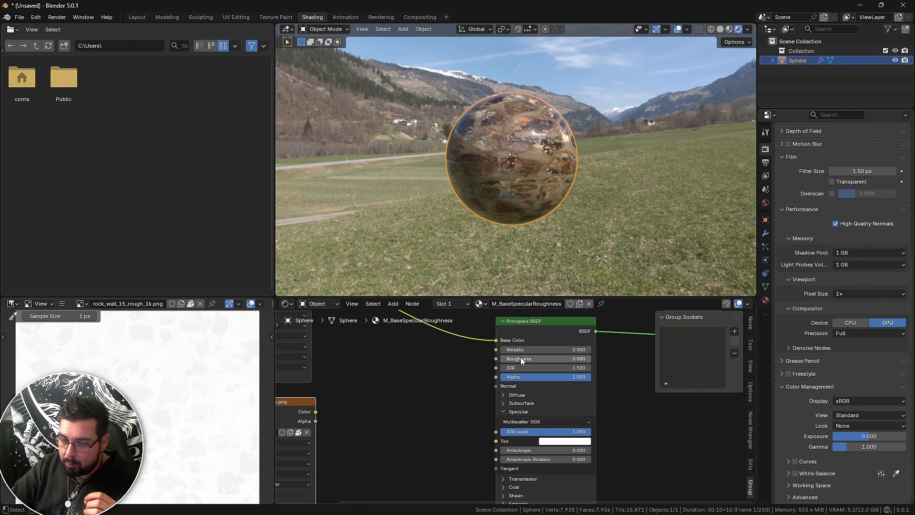
{"action": "left_click_drag", "start_coordinate": [521, 357], "coordinate": [591, 359]}
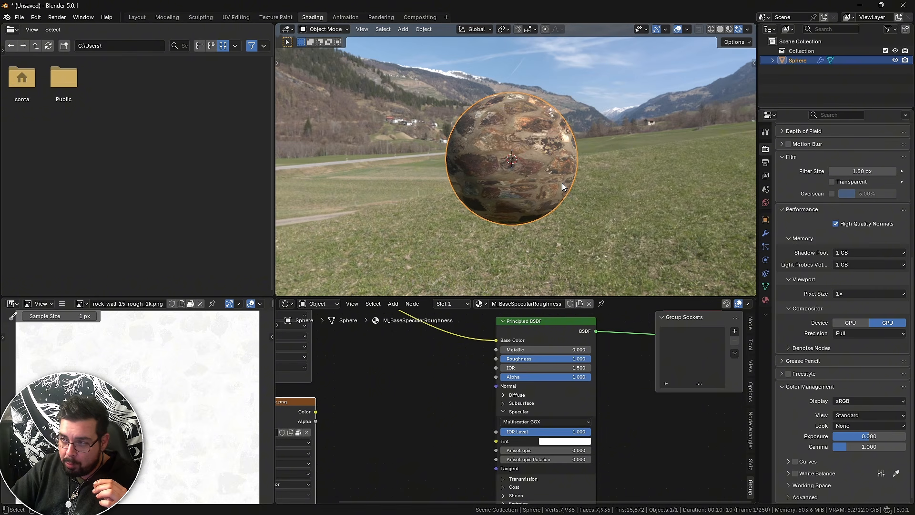
{"action": "scroll", "coordinate": [563, 186], "scroll_direction": "up", "scroll_amount": 5}
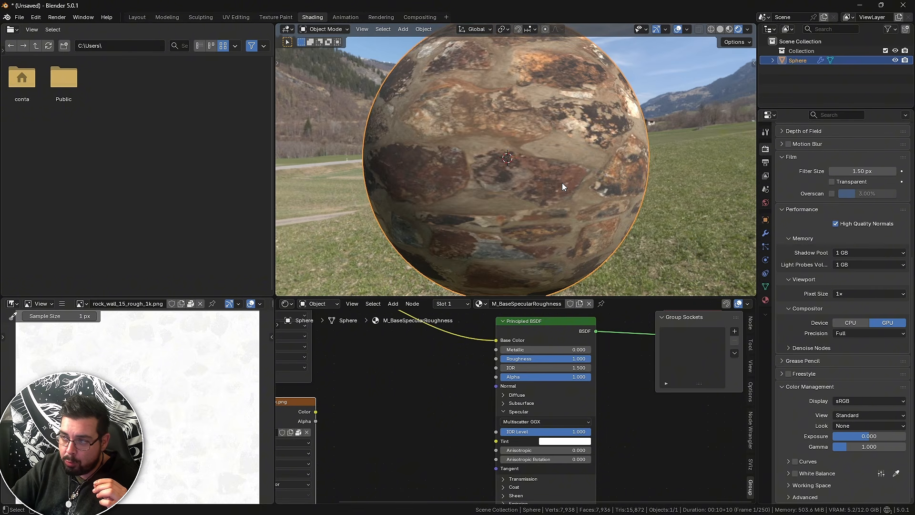
{"action": "mouse_move", "coordinate": [571, 166]}
{"action": "middle_mouse_down"}
{"action": "mouse_move", "coordinate": [584, 146]}
{"action": "mouse_move", "coordinate": [564, 159]}
{"action": "middle_mouse_up"}
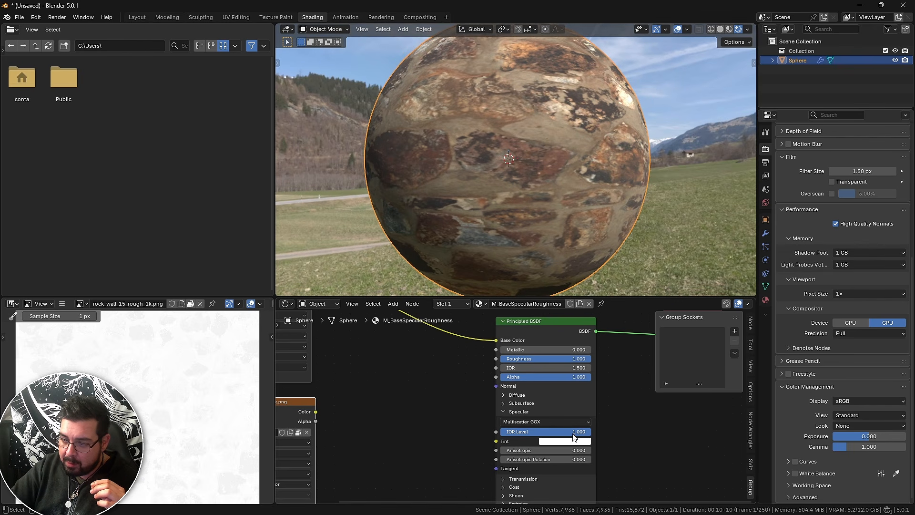
Keep Roughness at 1.000 and lower the Principled BSDF's Specular IOR Level to 0.000
{"action": "mouse_move", "coordinate": [575, 431]}
{"action": "left_mouse_down"}
{"action": "mouse_move", "coordinate": [538, 432]}
{"action": "mouse_move", "coordinate": [594, 437]}
{"action": "left_mouse_up"}
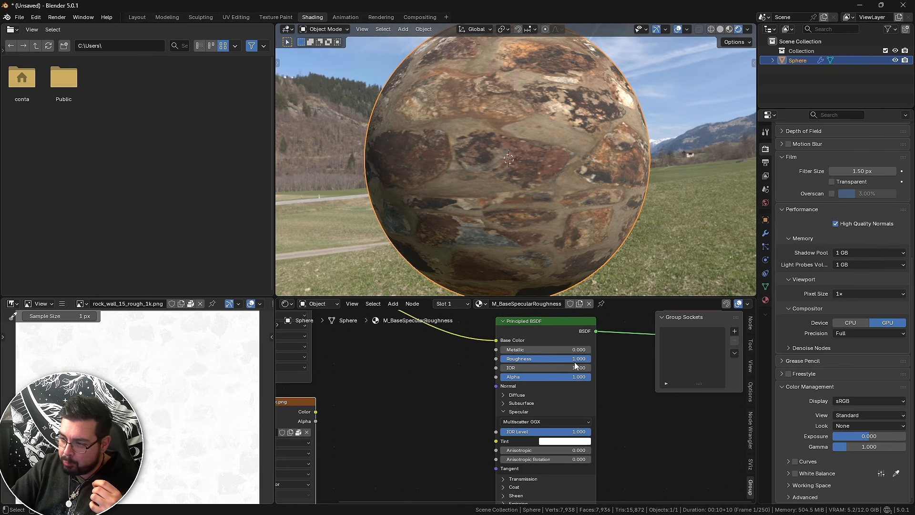
{"action": "left_click_drag", "start_coordinate": [566, 358], "coordinate": [591, 358]}
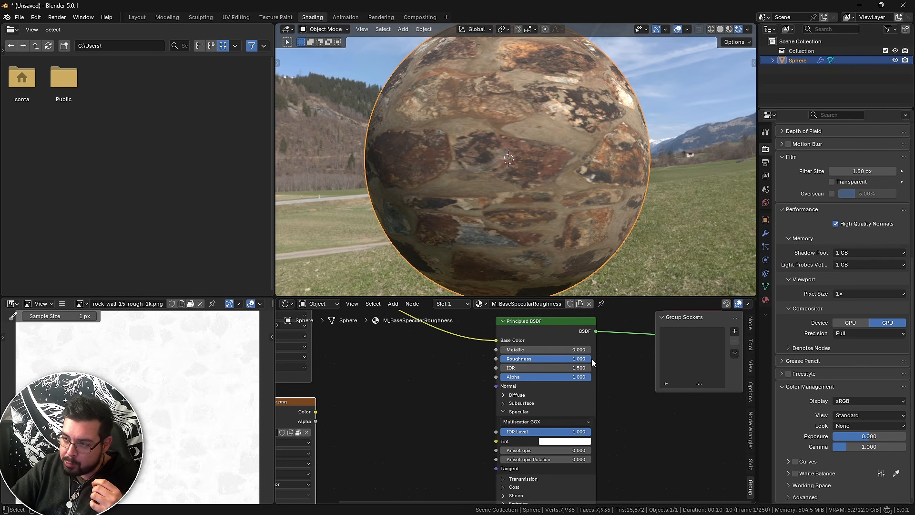
{"action": "left_click_drag", "start_coordinate": [574, 434], "coordinate": [503, 434]}
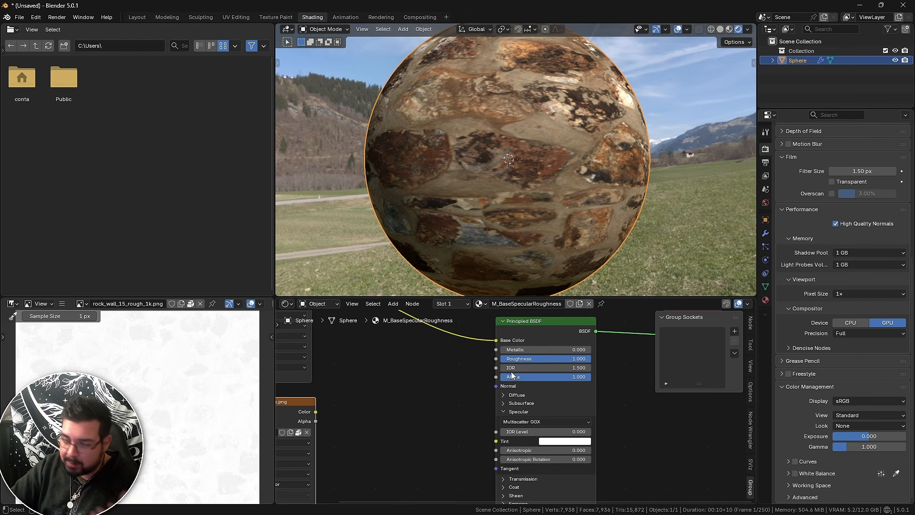
Connect the Color output of the rock_wall_15_rough_1k.png node to the Principled BSDF's Roughness input
{"action": "middle_click_drag", "start_coordinate": [468, 374], "coordinate": [488, 364]}
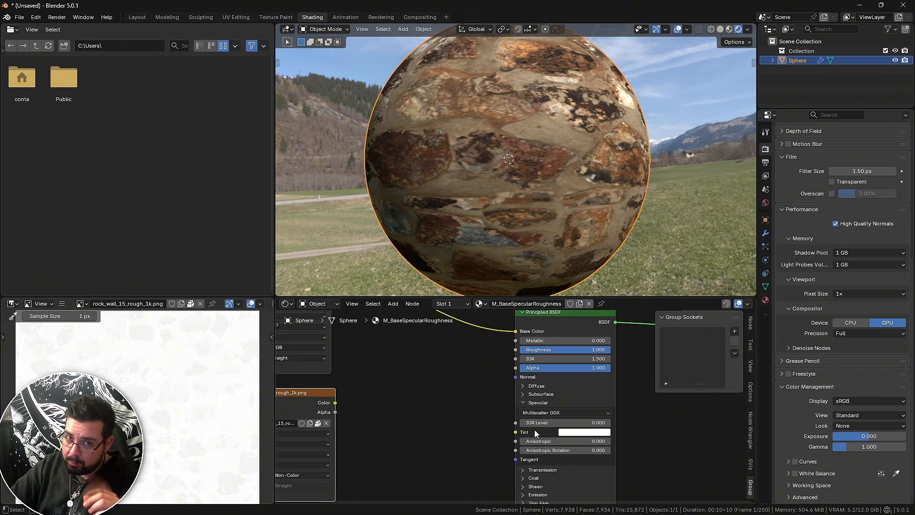
{"action": "middle_click_drag", "start_coordinate": [381, 398], "coordinate": [408, 384]}
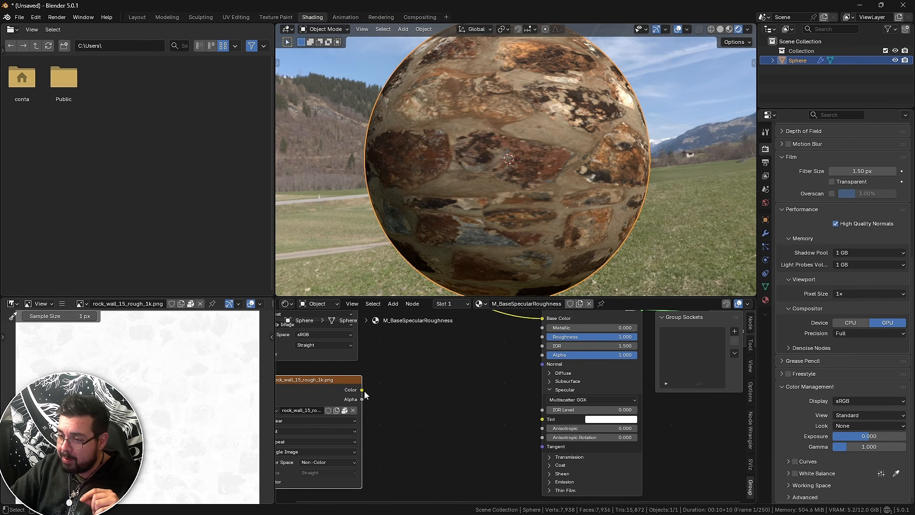
{"action": "middle_click_drag", "start_coordinate": [345, 388], "coordinate": [380, 382]}
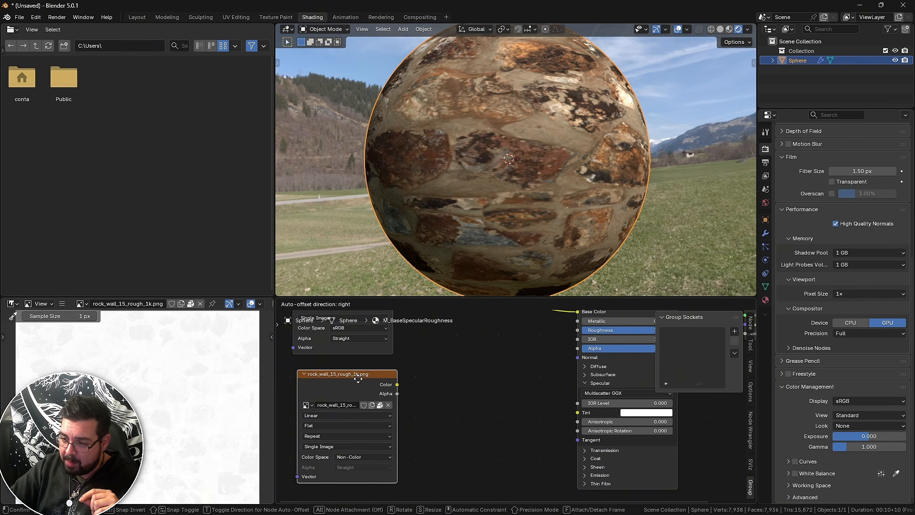
{"action": "left_click_drag", "start_coordinate": [360, 377], "coordinate": [360, 374]}
{"action": "middle_click_drag", "start_coordinate": [403, 367], "coordinate": [376, 388]}
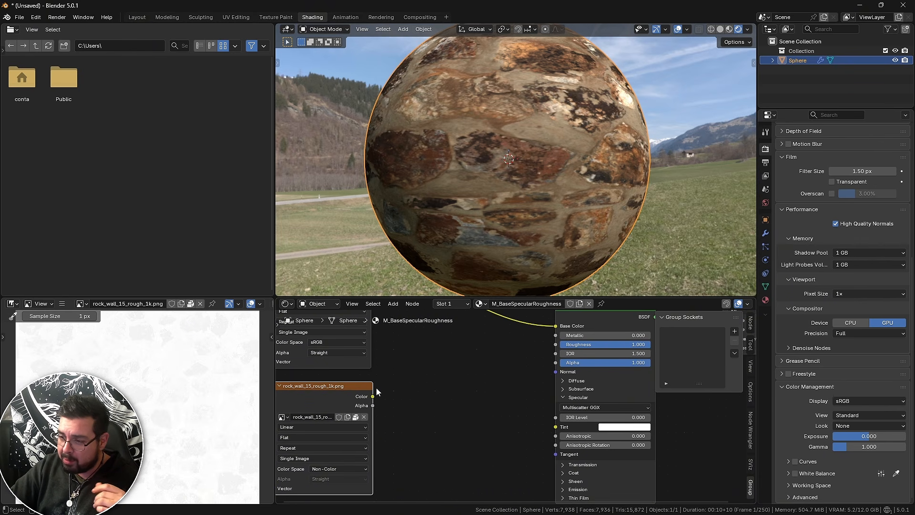
{"action": "mouse_move", "coordinate": [373, 396]}
{"action": "left_mouse_down"}
{"action": "mouse_move", "coordinate": [422, 373]}
{"action": "mouse_move", "coordinate": [548, 344]}
{"action": "left_mouse_up"}
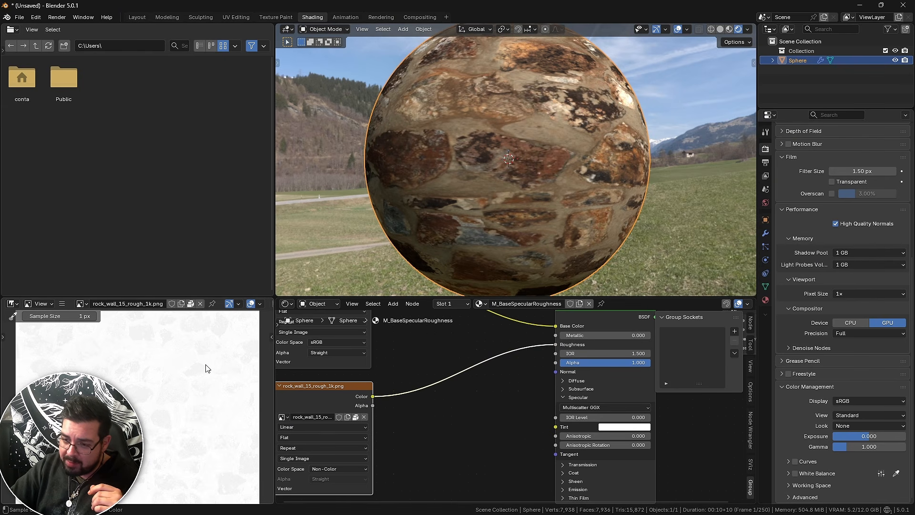
Add an Invert Color node fed by the Color output of the rock_wall_15_rough_1k.png node
{"action": "scroll", "coordinate": [201, 367], "scroll_direction": "up", "scroll_amount": 2}
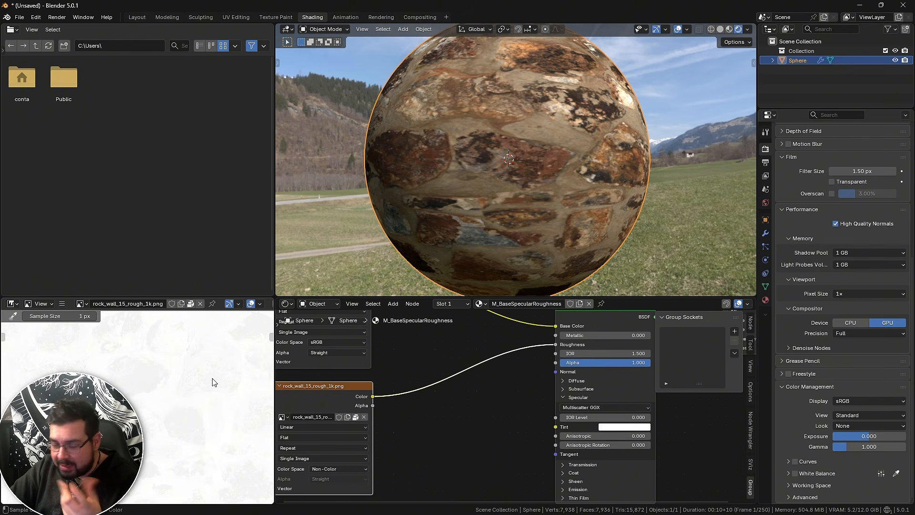
{"action": "scroll", "coordinate": [478, 376], "scroll_direction": "down", "scroll_amount": 1}
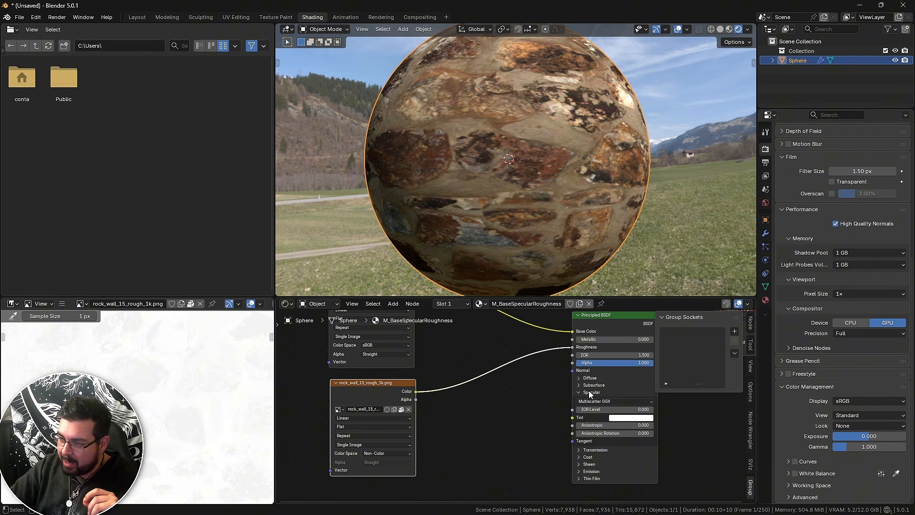
{"action": "left_click_drag", "start_coordinate": [415, 392], "coordinate": [480, 411]}
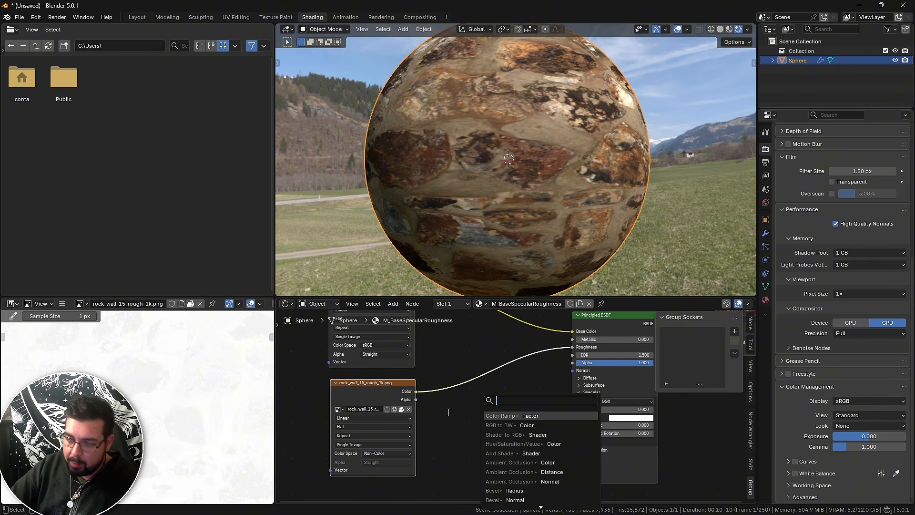
{"action": "left_click_drag", "start_coordinate": [415, 391], "coordinate": [461, 416]}
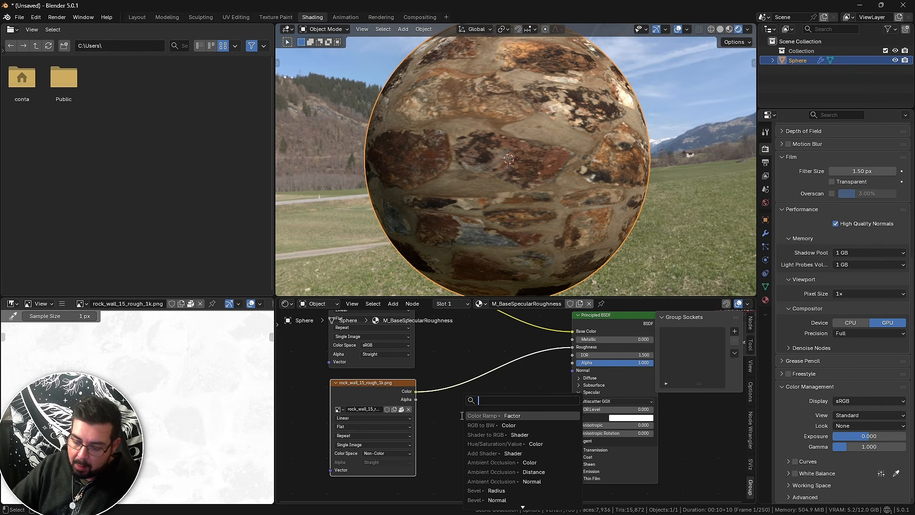
{"action": "type", "text": "inver"}
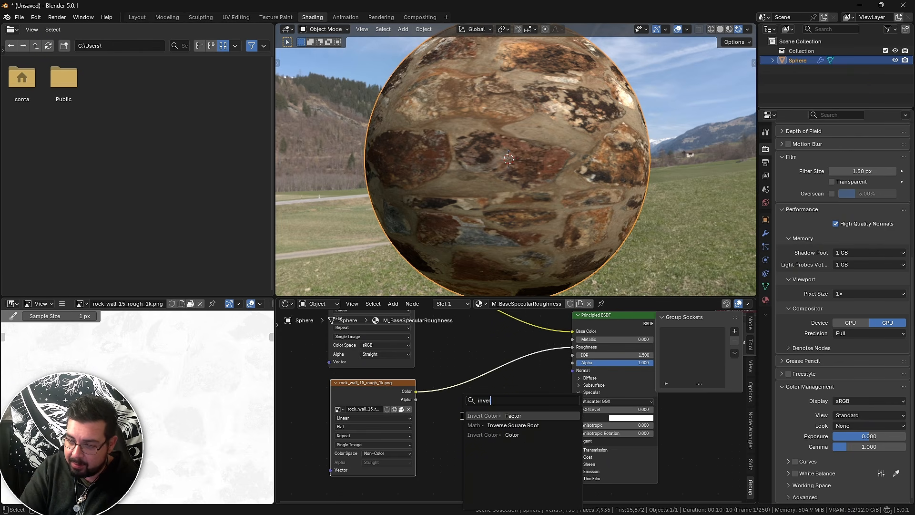
{"action": "left_click", "coordinate": [478, 434]}
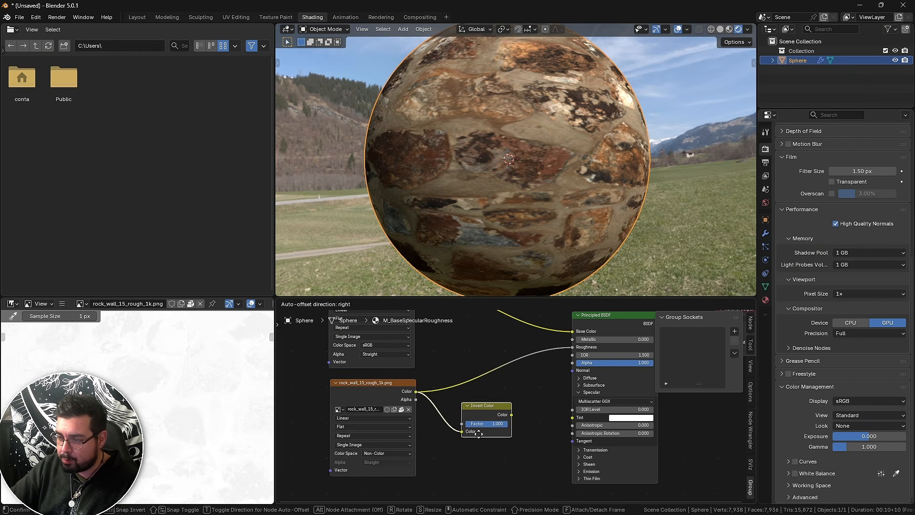
{"action": "left_click", "coordinate": [478, 438]}
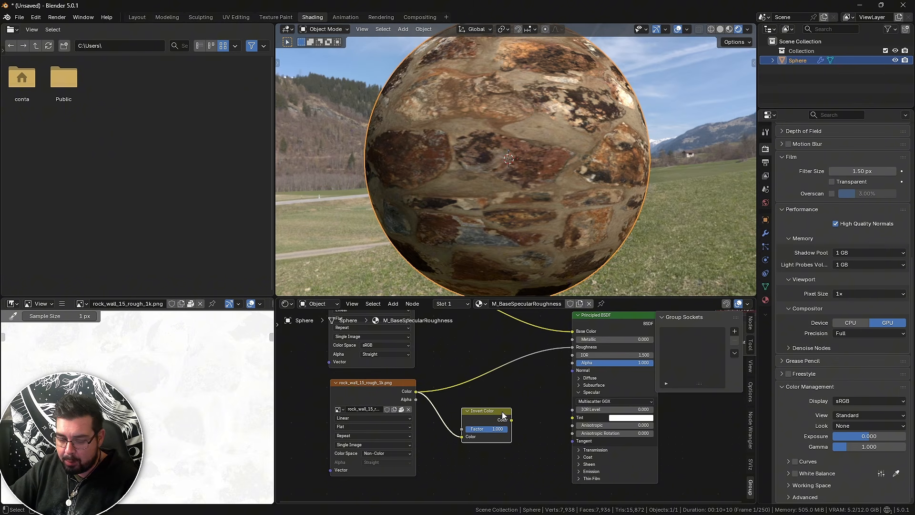
Preview the Invert Color output on the sphere and compare it with the original roughness map
{"action": "middle_click_drag", "start_coordinate": [502, 413], "coordinate": [468, 406]}
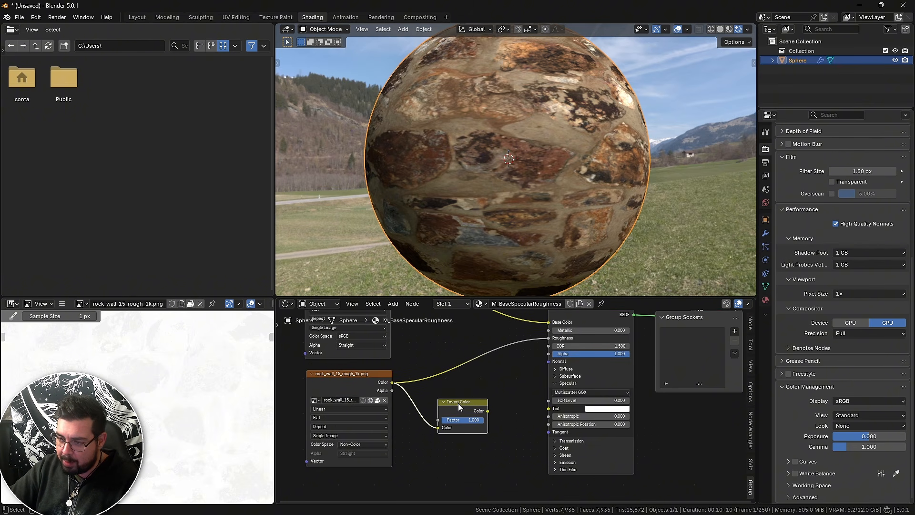
{"action": "left_click", "coordinate": [460, 403], "text": "ctrl+shift"}
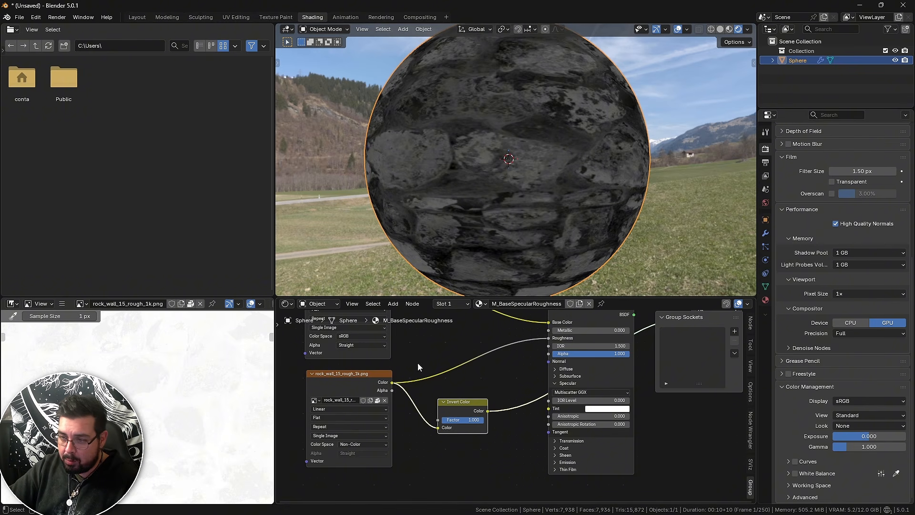
{"action": "left_click", "coordinate": [366, 380], "text": "ctrl+shift"}
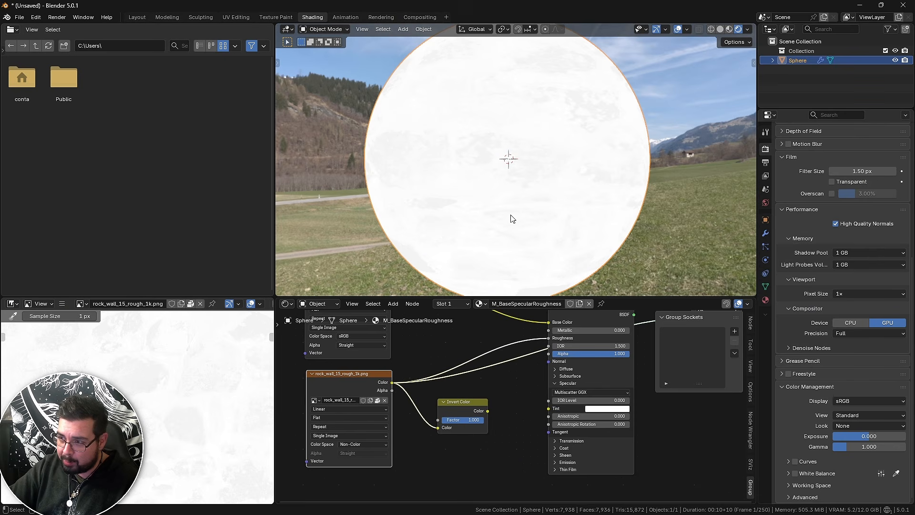
{"action": "left_click", "coordinate": [465, 401], "text": "ctrl+shift"}
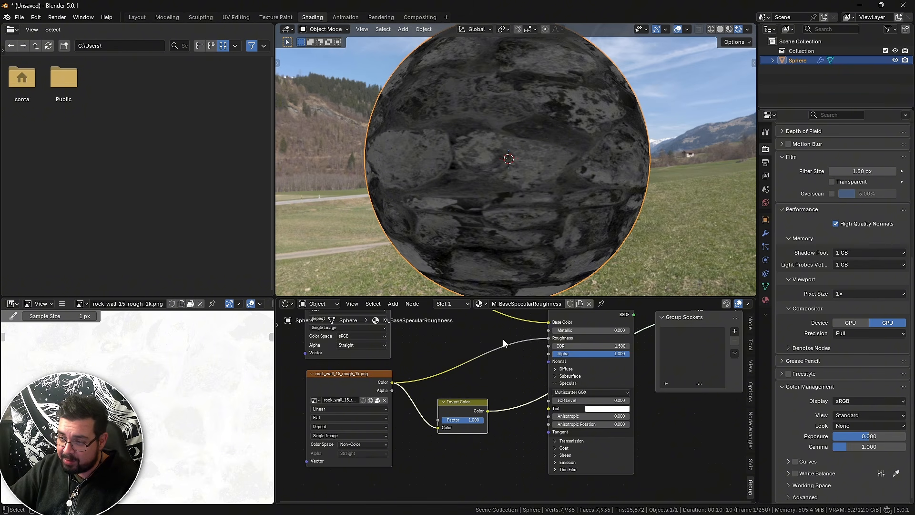
Connect the Invert Color output to the Principled BSDF's Specular IOR Level and switch the sphere's preview back to the Principled BSDF
{"action": "middle_click_drag", "start_coordinate": [487, 346], "coordinate": [461, 343]}
{"action": "left_click_drag", "start_coordinate": [463, 407], "coordinate": [524, 397]}
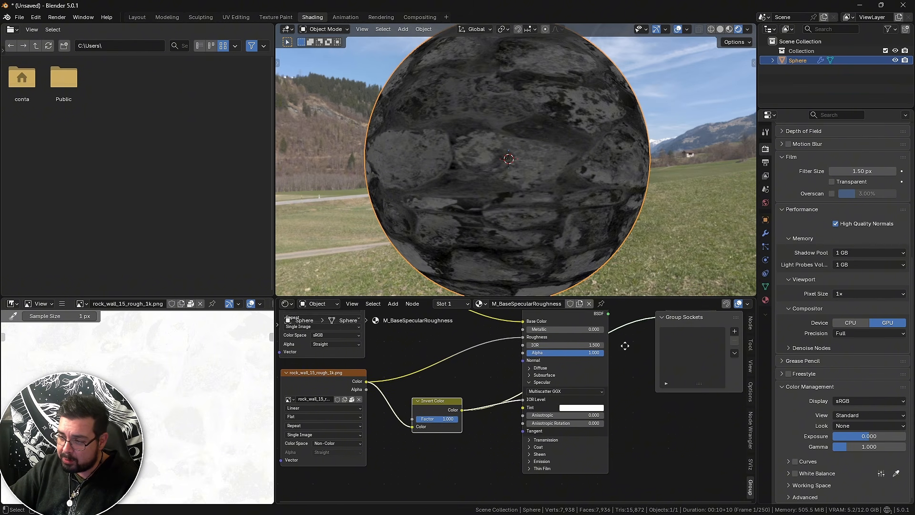
{"action": "middle_click_drag", "start_coordinate": [617, 329], "coordinate": [607, 365]}
{"action": "left_click", "coordinate": [570, 341]}
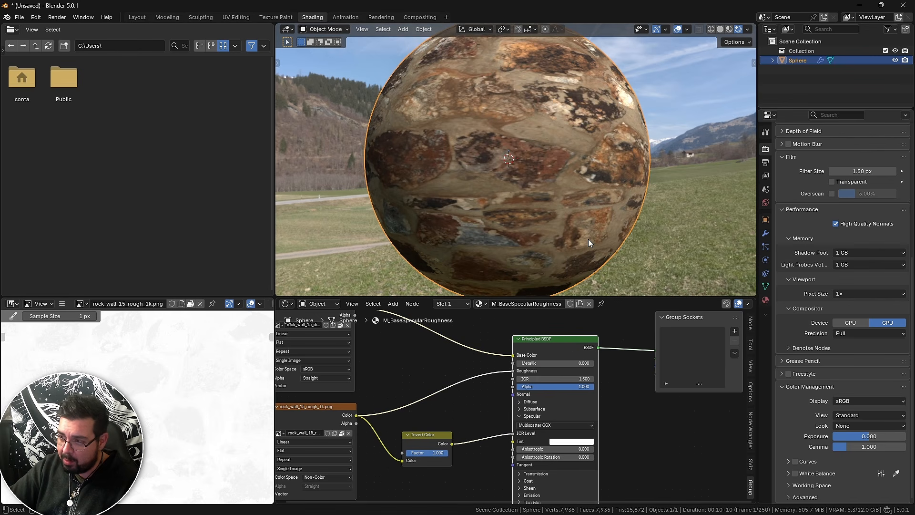
Examine the stones' highlights on the sphere from different angles along with the inverted roughness link to the IOR Level
{"action": "mouse_move", "coordinate": [585, 162]}
{"action": "middle_mouse_down"}
{"action": "mouse_move", "coordinate": [585, 152]}
{"action": "mouse_move", "coordinate": [570, 154]}
{"action": "middle_mouse_up"}
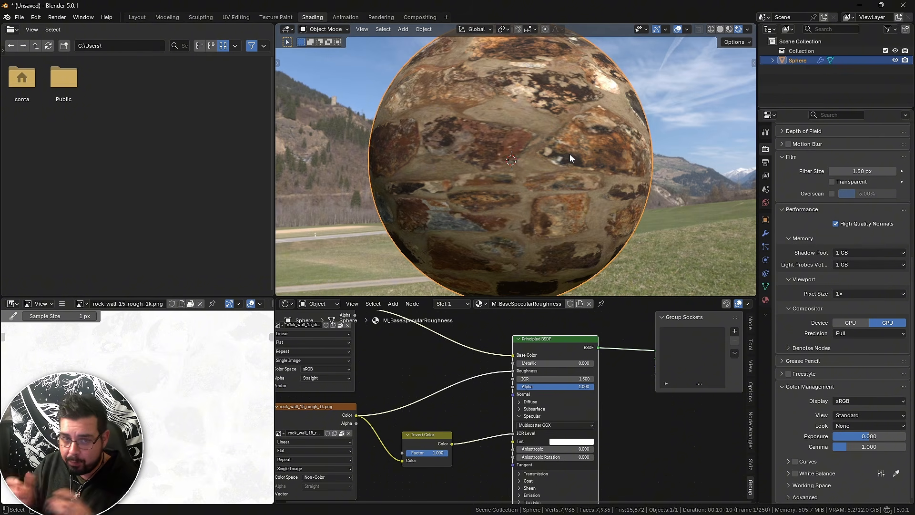
{"action": "middle_click_drag", "start_coordinate": [488, 377], "coordinate": [521, 356]}
{"action": "left_click_drag", "start_coordinate": [464, 413], "coordinate": [448, 417]}
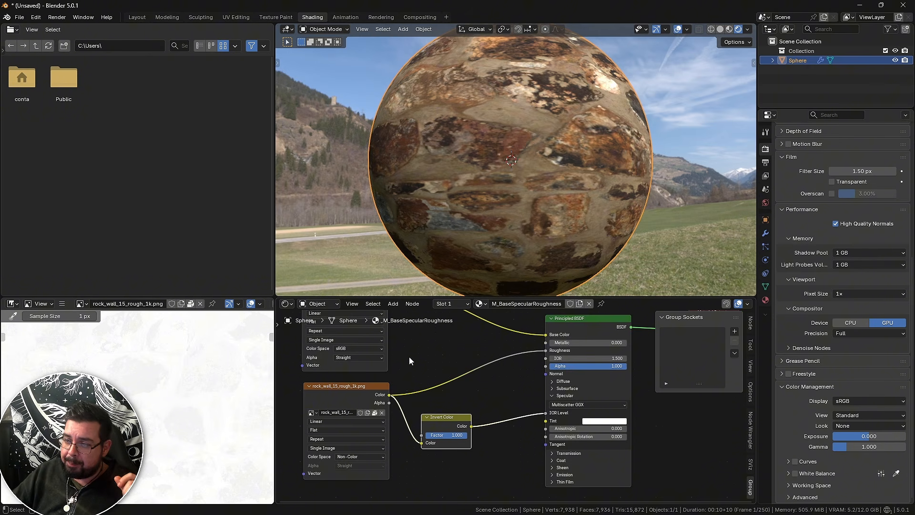
{"action": "middle_click_drag", "start_coordinate": [433, 368], "coordinate": [441, 414]}
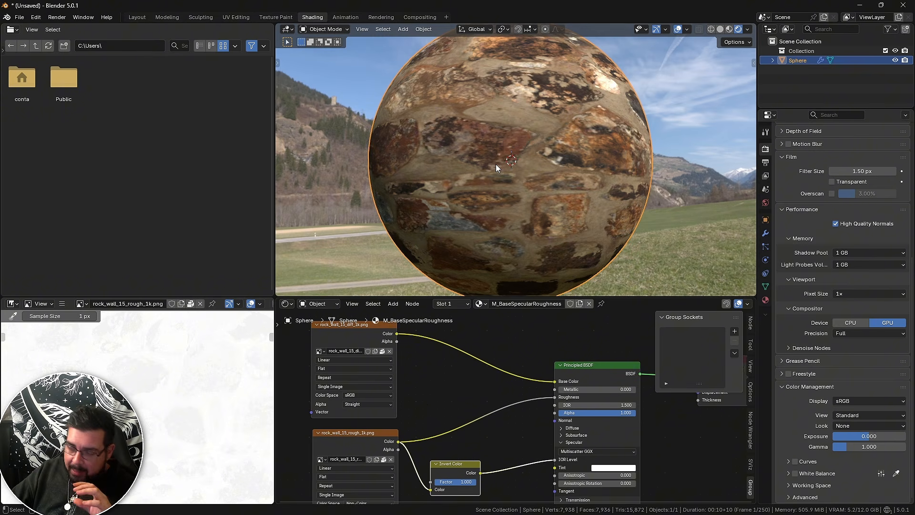
{"action": "middle_click_drag", "start_coordinate": [462, 410], "coordinate": [465, 361]}
{"action": "scroll", "coordinate": [453, 380], "scroll_direction": "down", "scroll_amount": 1}
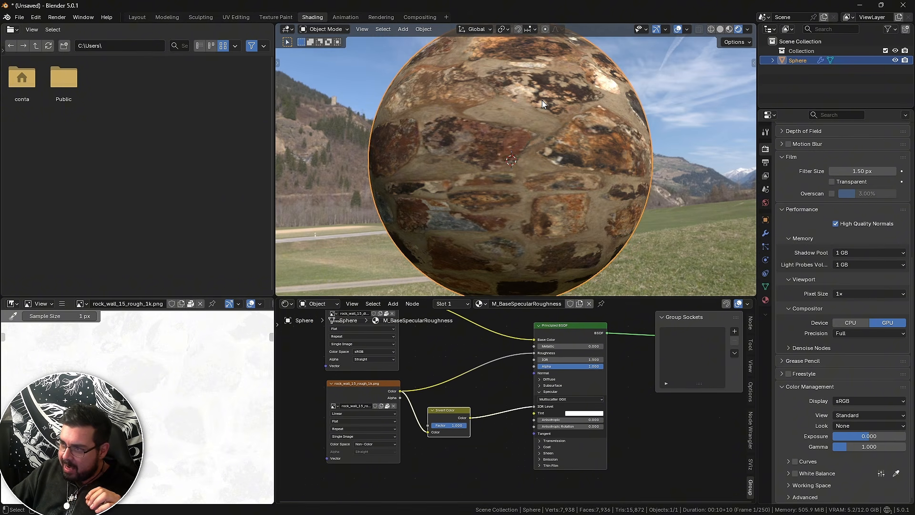
{"action": "middle_click_drag", "start_coordinate": [540, 107], "coordinate": [516, 136]}
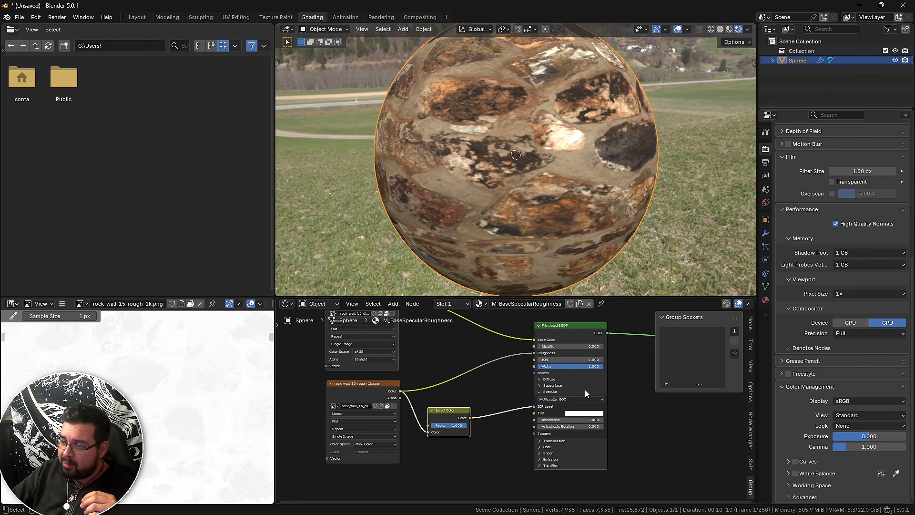
{"action": "scroll", "coordinate": [577, 382], "scroll_direction": "up", "scroll_amount": 1}
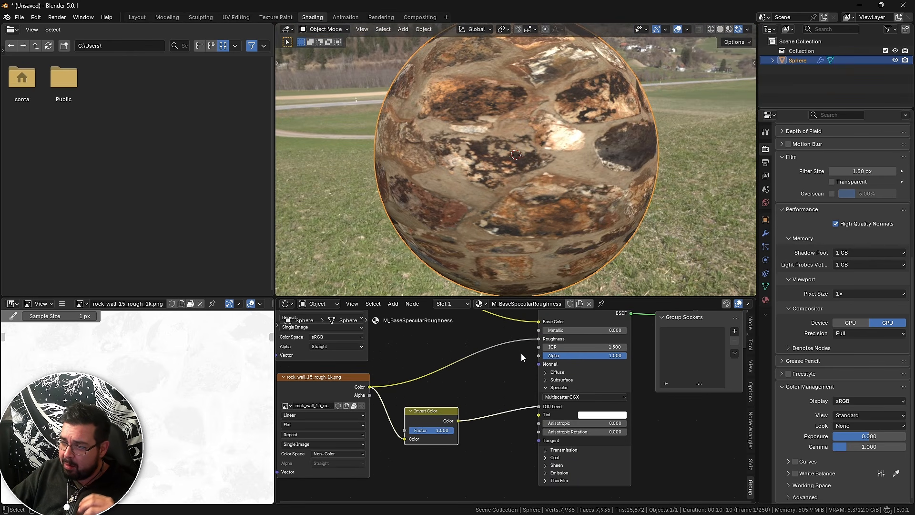
{"action": "middle_click_drag", "start_coordinate": [521, 354], "coordinate": [503, 367]}
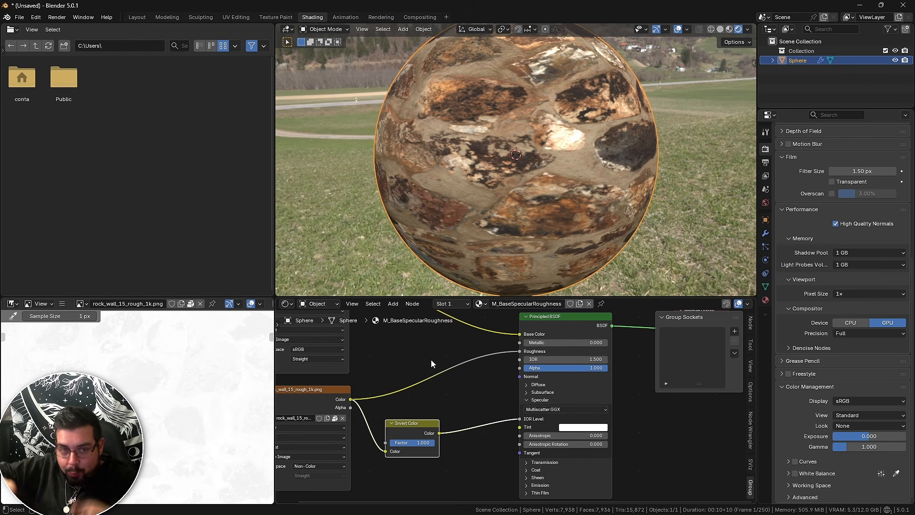
Align the Principled BSDF and Material Output nodes in the node tree and maximize the node editor to fullscreen
{"action": "key", "text": "Home"}
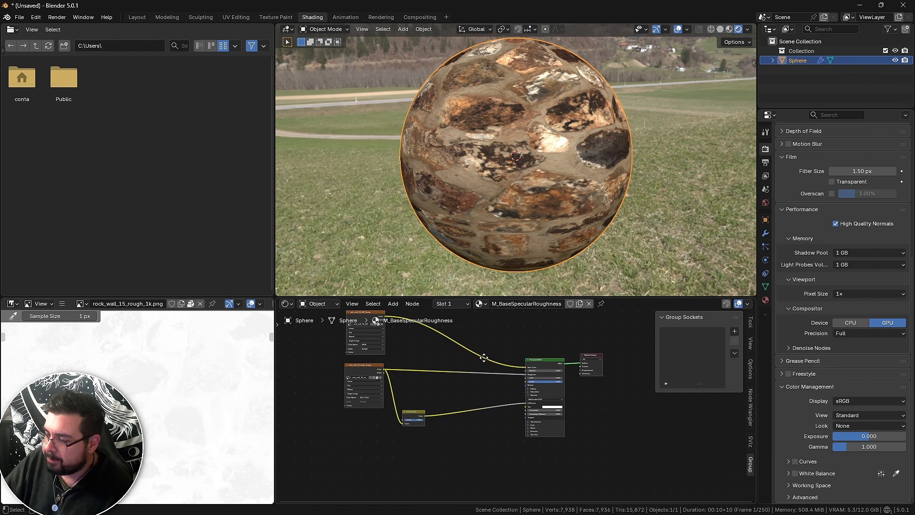
{"action": "left_click_drag", "start_coordinate": [543, 359], "coordinate": [513, 360]}
{"action": "middle_click_drag", "start_coordinate": [568, 381], "coordinate": [563, 356]}
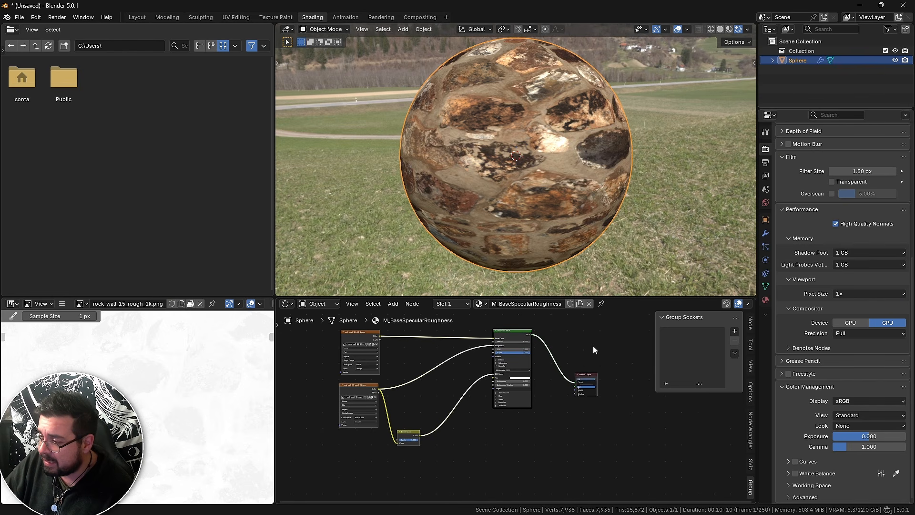
{"action": "left_click_drag", "start_coordinate": [589, 375], "coordinate": [597, 334]}
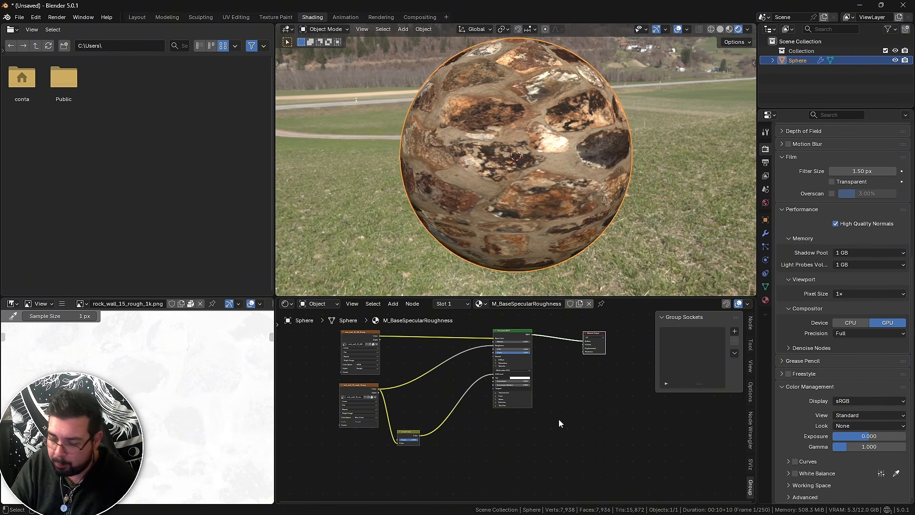
{"action": "key", "text": "ctrl+alt+space"}
{"action": "middle_click_drag", "start_coordinate": [469, 303], "coordinate": [597, 339]}
{"action": "scroll", "coordinate": [448, 253], "scroll_direction": "up", "scroll_amount": 1}
{"action": "middle_click_drag", "start_coordinate": [448, 253], "coordinate": [468, 263]}
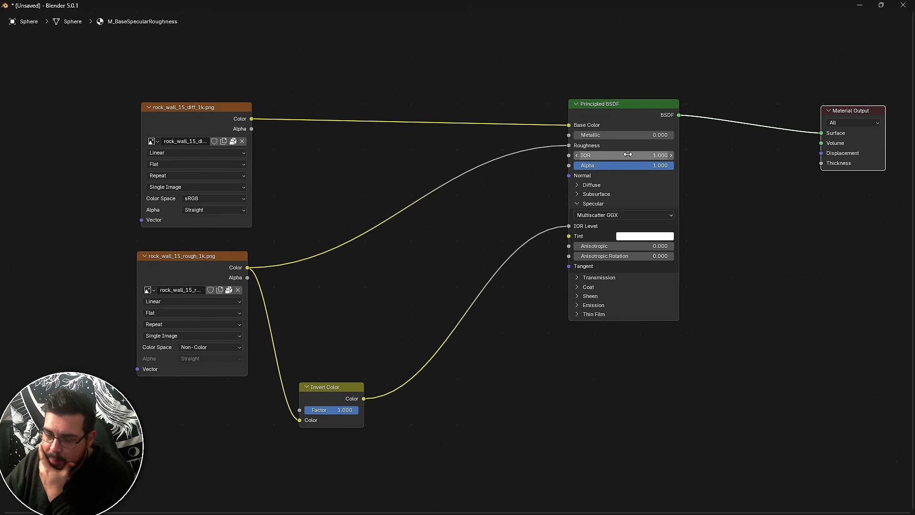
Set the Principled BSDF's IOR to 1.500
{"action": "left_click_drag", "start_coordinate": [626, 155], "coordinate": [605, 155]}
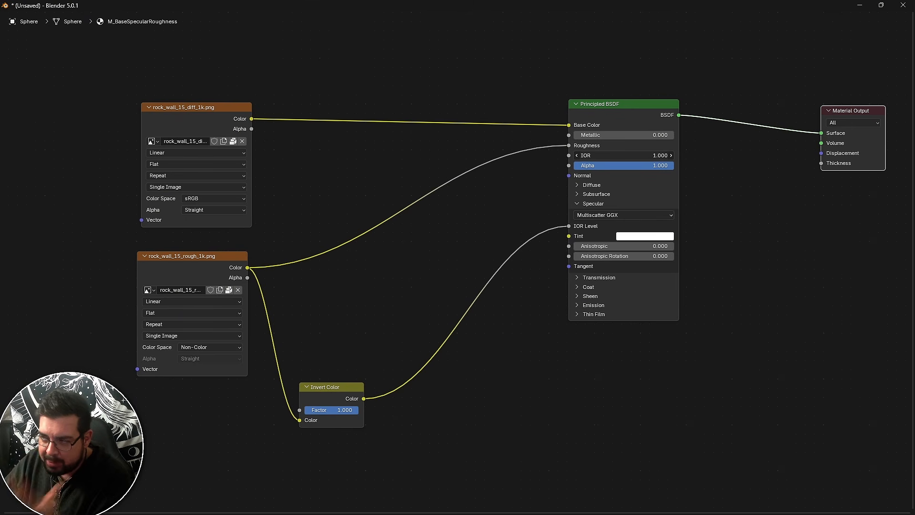
{"action": "left_click", "coordinate": [620, 156]}
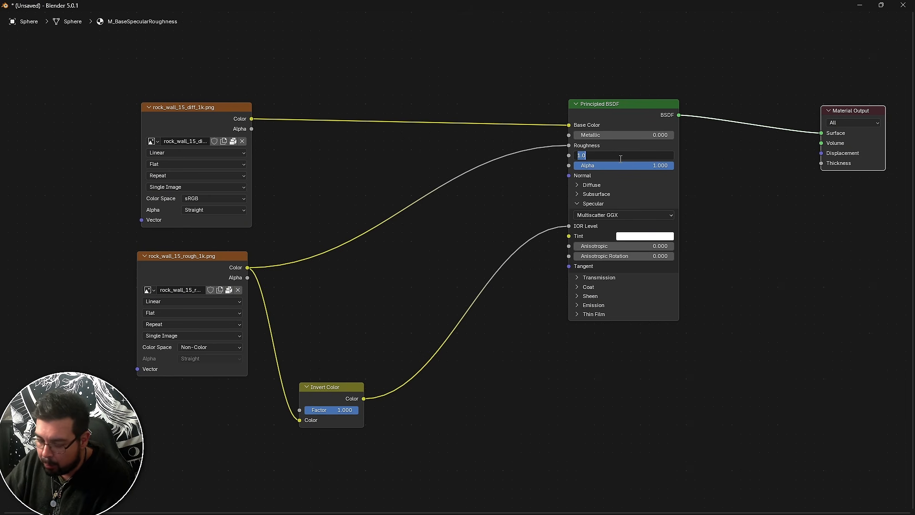
{"action": "type", "text": "1.5"}
{"action": "key", "text": "Return"}
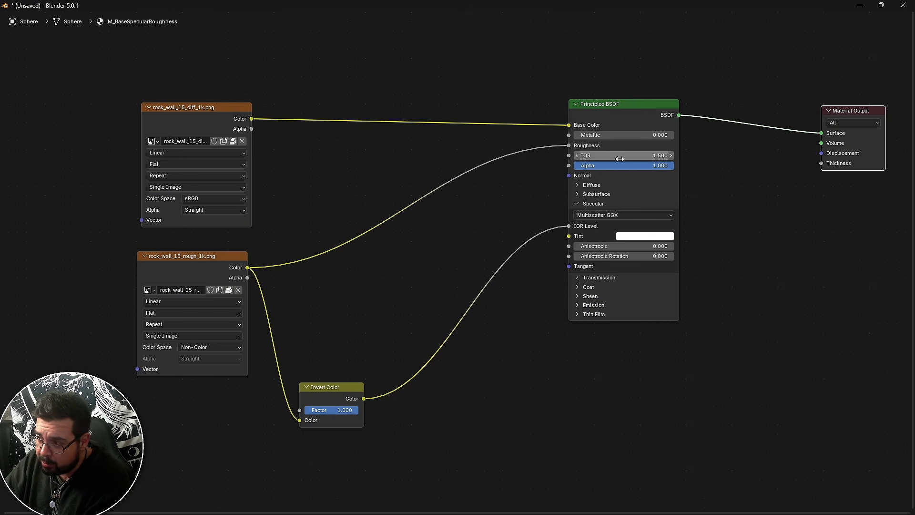
Set the Principled BSDF's IOR to 1.000
{"action": "left_click", "coordinate": [620, 159]}
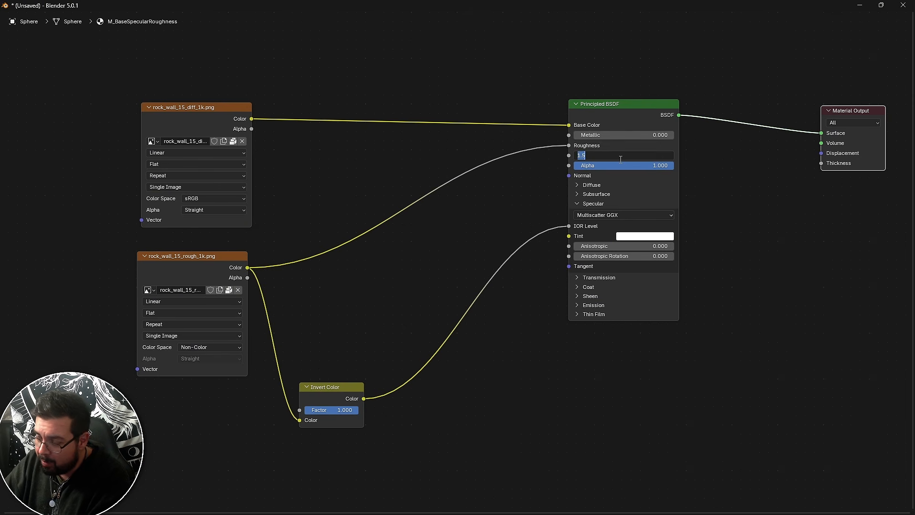
{"action": "type", "text": "1"}
{"action": "key", "text": "Return"}
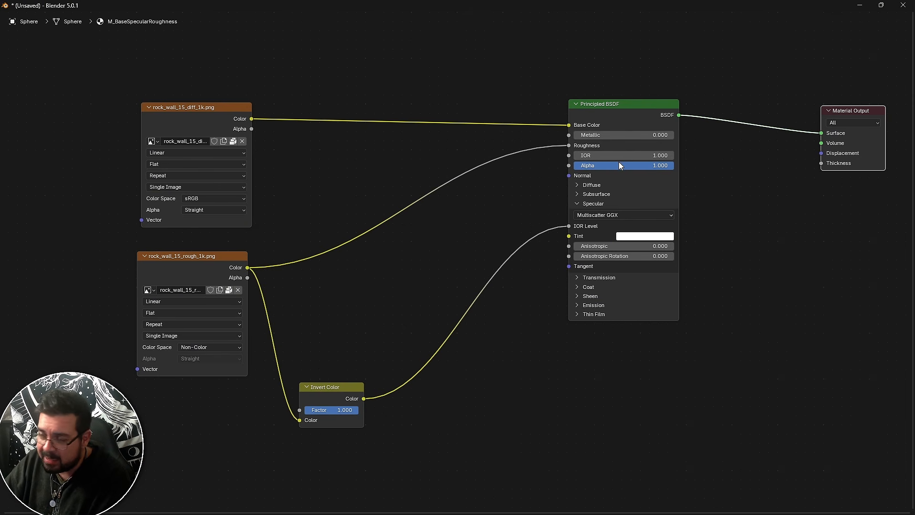
Stack the diffuse and roughness image nodes closely and place the Invert Color node beside the roughness map, level with the IOR Level input
{"action": "middle_click_drag", "start_coordinate": [336, 139], "coordinate": [383, 165]}
{"action": "left_click_drag", "start_coordinate": [263, 137], "coordinate": [274, 45]}
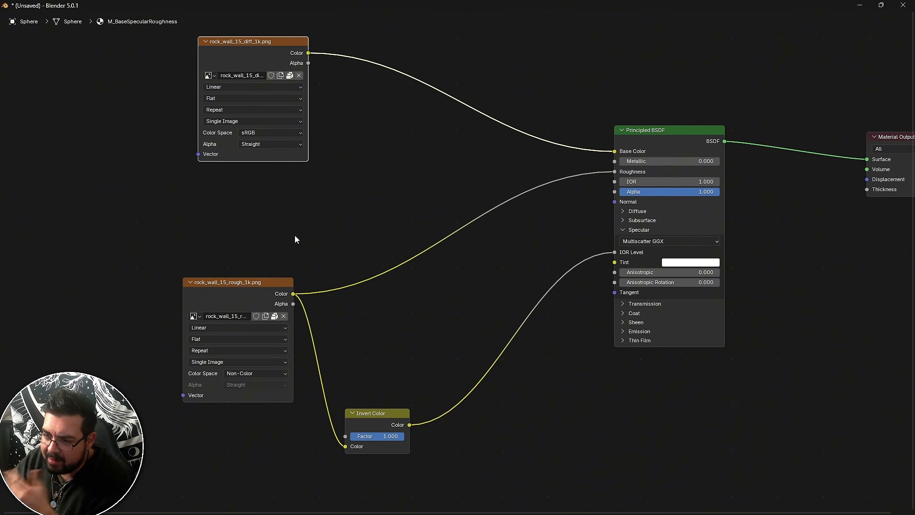
{"action": "left_click_drag", "start_coordinate": [266, 284], "coordinate": [282, 171]}
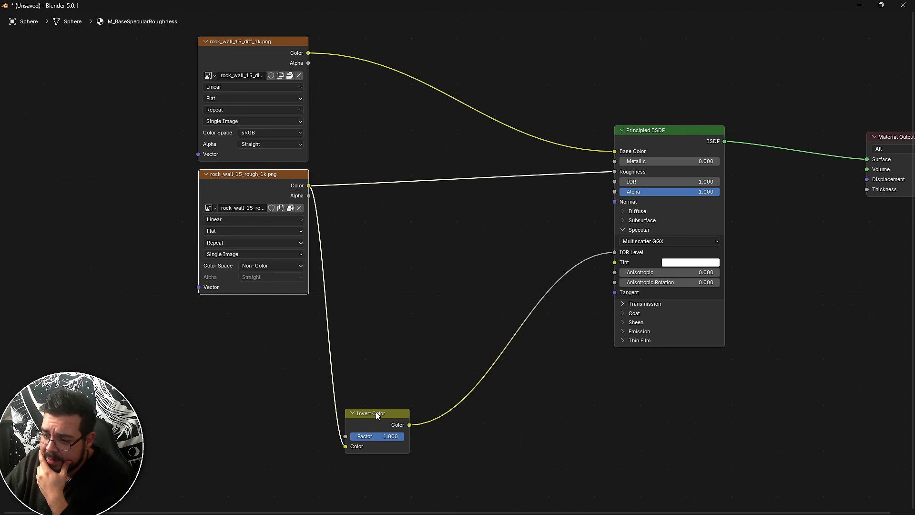
{"action": "left_click_drag", "start_coordinate": [376, 414], "coordinate": [378, 247]}
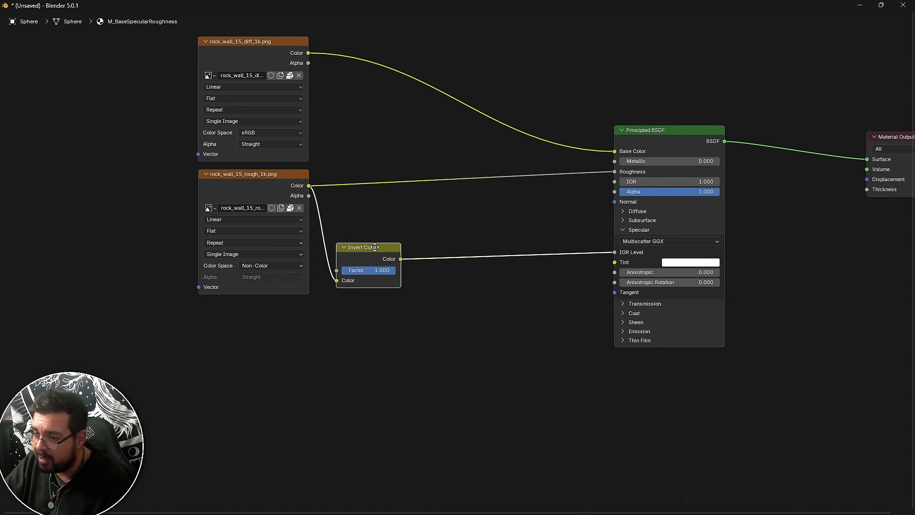
Add a Fresnel node and place it directly below the Invert Color node
{"action": "right_click", "coordinate": [425, 312]}
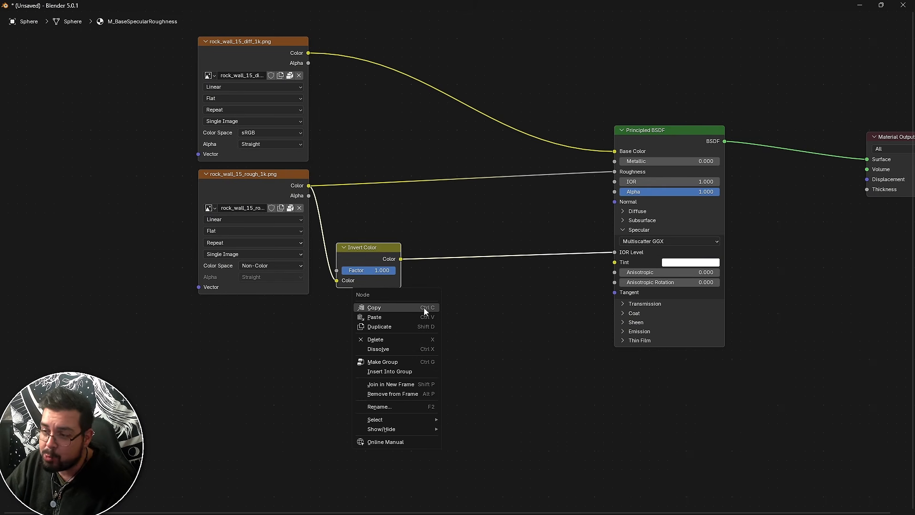
{"action": "key", "text": "shift+a"}
{"action": "left_click", "coordinate": [478, 327]}
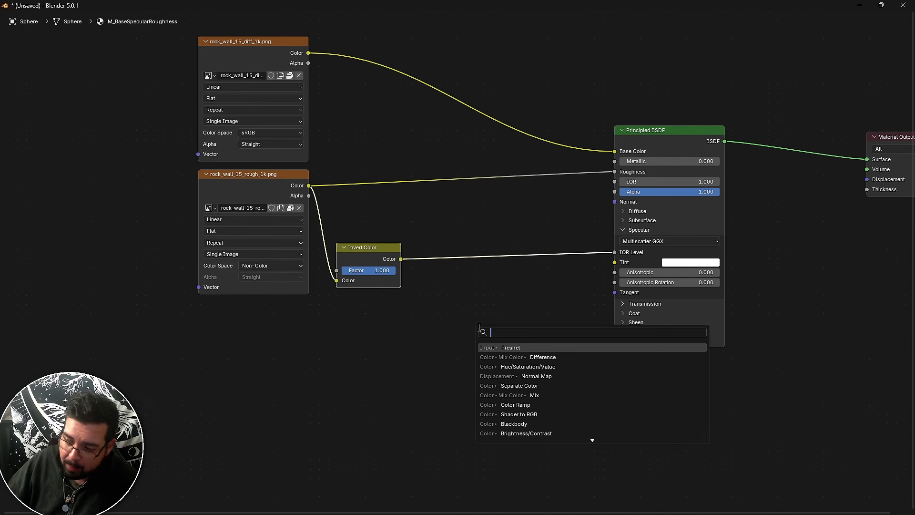
{"action": "type", "text": "fre"}
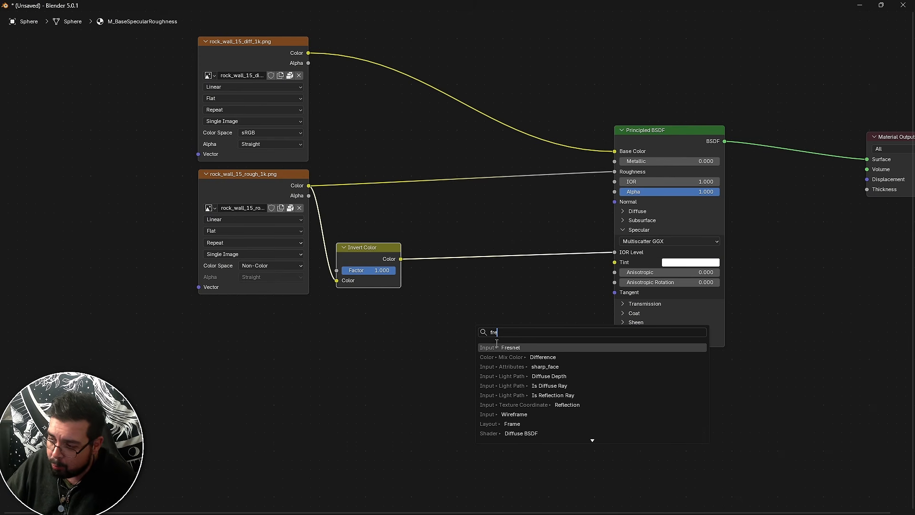
{"action": "left_click", "coordinate": [498, 347]}
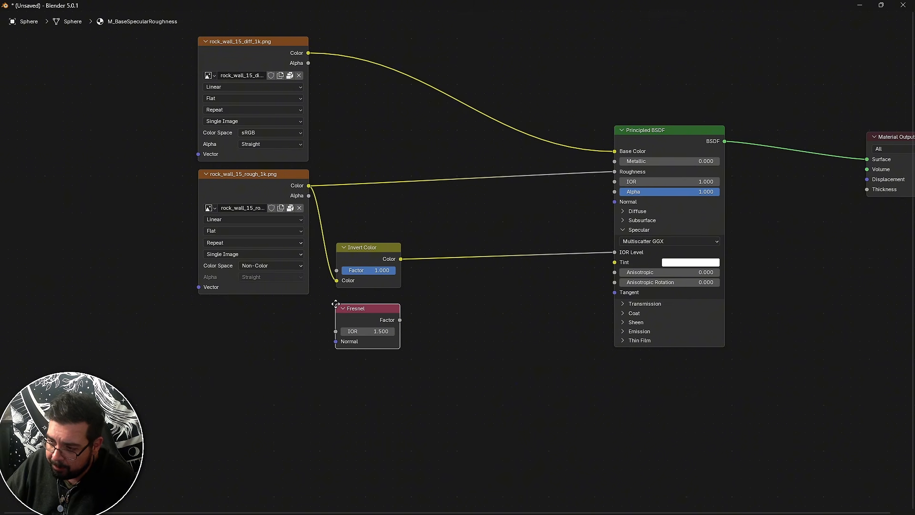
{"action": "left_click", "coordinate": [336, 304]}
{"action": "left_click", "coordinate": [459, 288]}
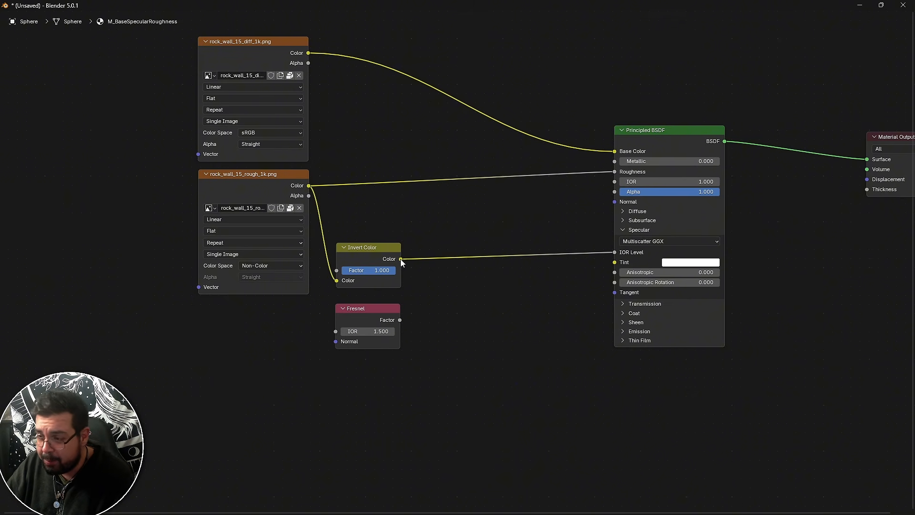
Group the Invert Color node on its own and return to the main material node tree
{"action": "left_click_drag", "start_coordinate": [401, 259], "coordinate": [453, 285]}
{"action": "key", "text": "Escape"}
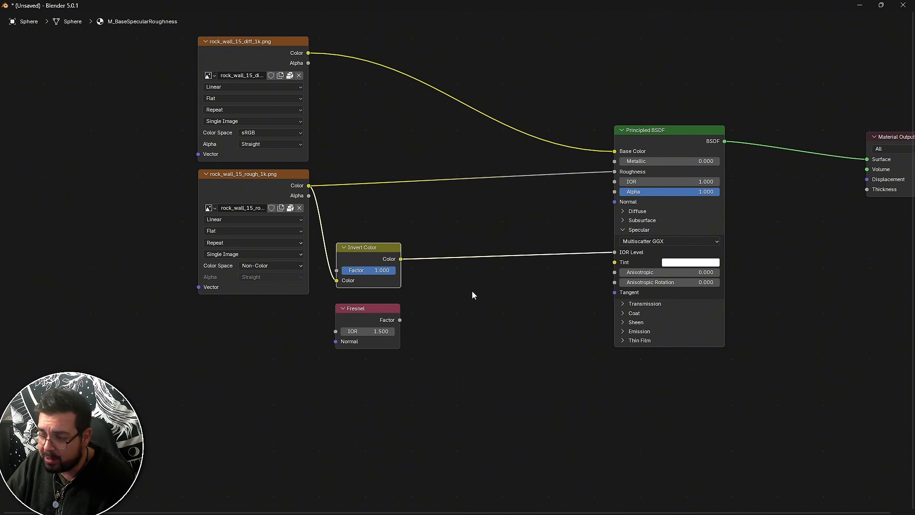
{"action": "right_click", "coordinate": [472, 291]}
{"action": "left_click", "coordinate": [472, 290]}
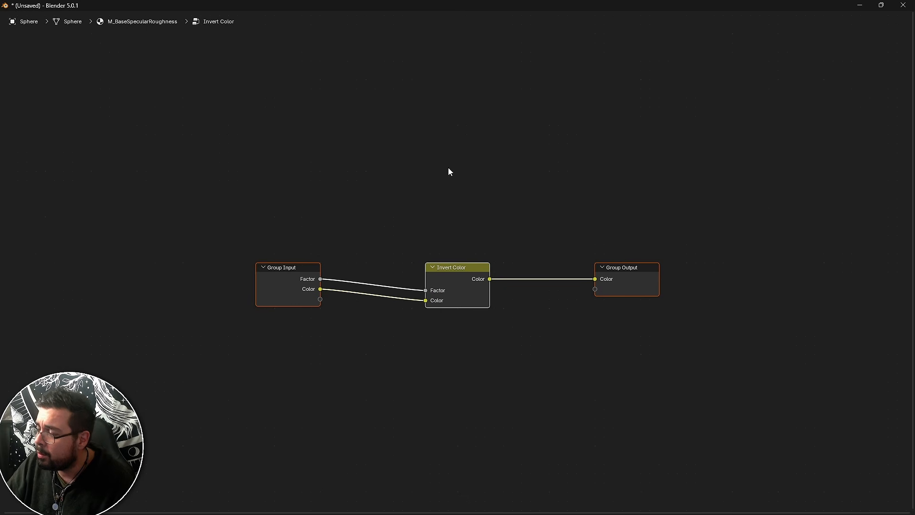
{"action": "key", "text": "Tab"}
{"action": "right_click", "coordinate": [469, 304]}
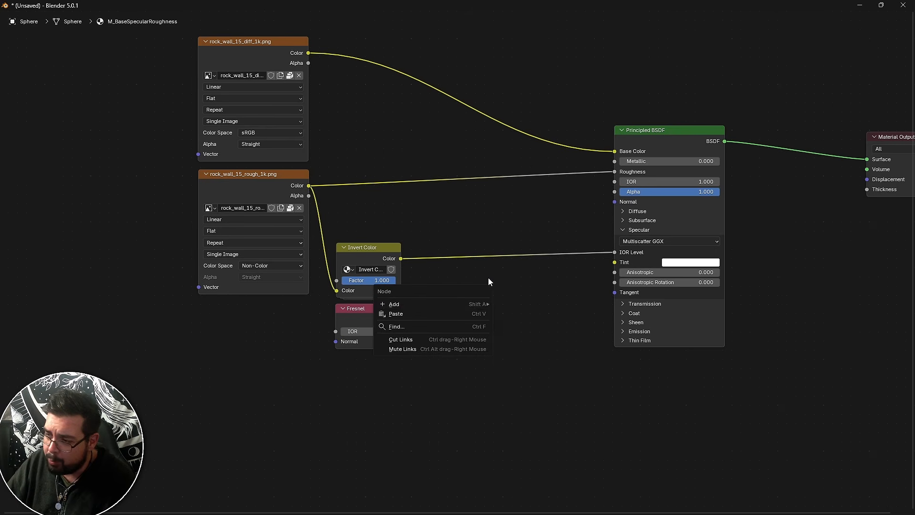
{"action": "key", "text": "Escape"}
Add a Mix Color node set to Multiply between the Fresnel node and the Principled BSDF, and switch its data type to Float
{"action": "key", "text": "shift+a"}
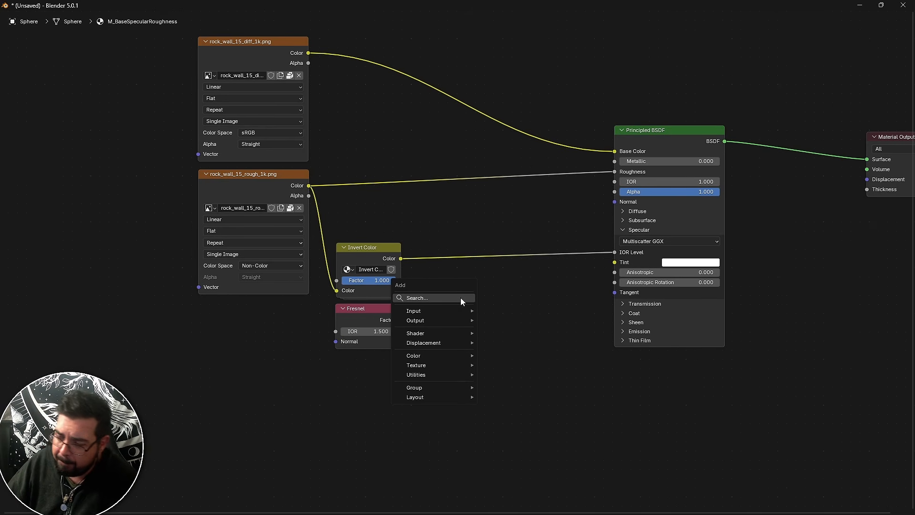
{"action": "left_click", "coordinate": [471, 298]}
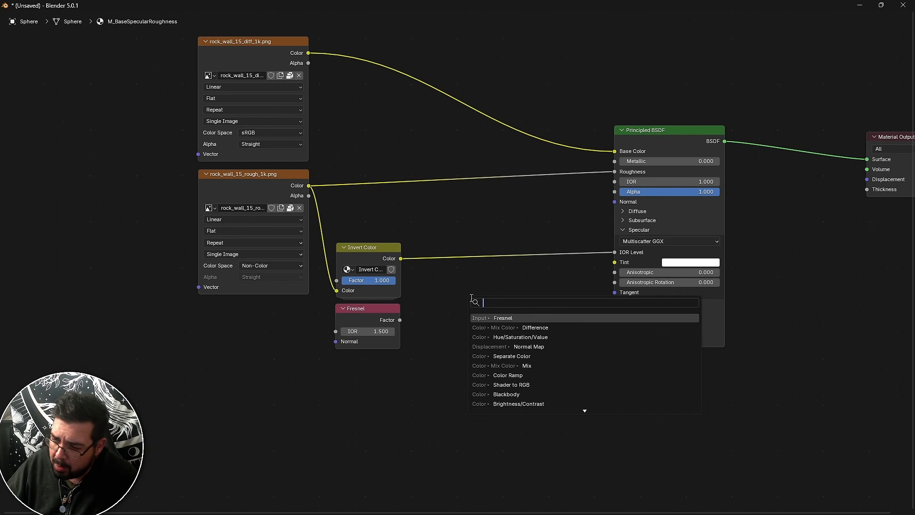
{"action": "type", "text": "multip"}
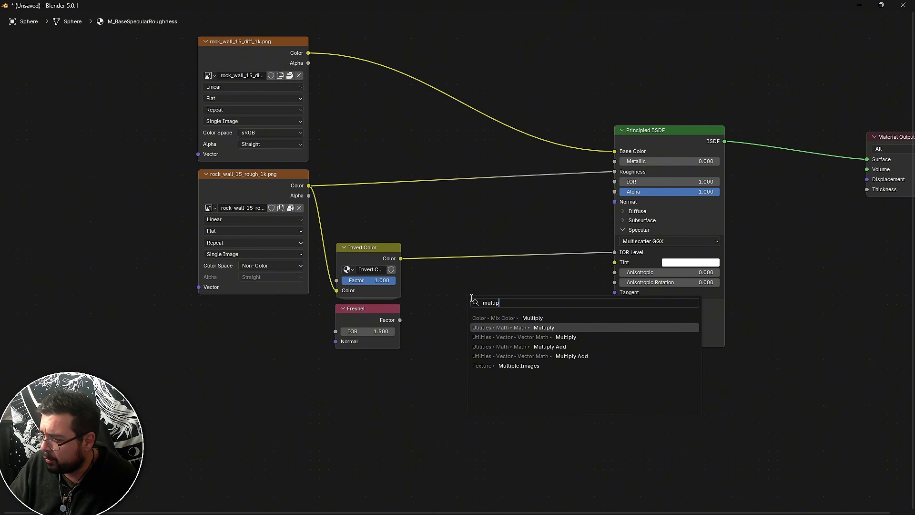
{"action": "key", "text": "Up"}
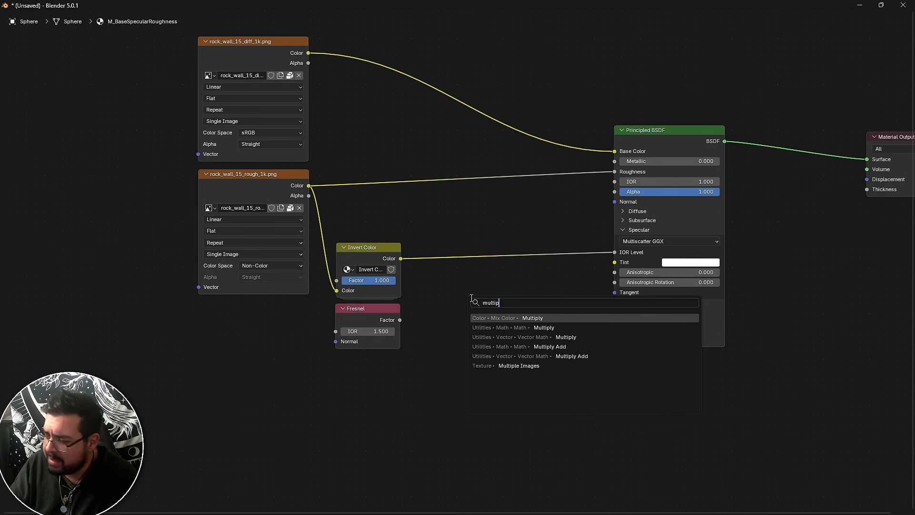
{"action": "key", "text": "Return"}
{"action": "left_click", "coordinate": [472, 285]}
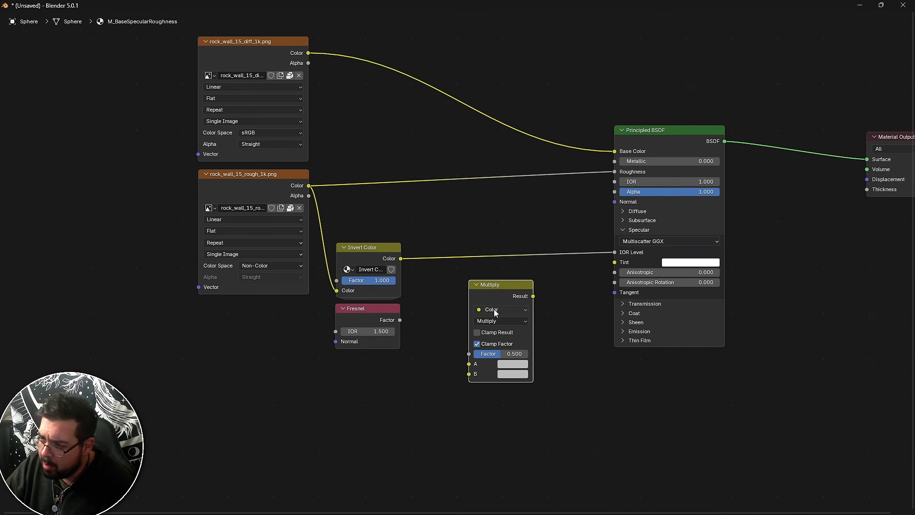
{"action": "left_click", "coordinate": [496, 312]}
{"action": "left_click", "coordinate": [507, 332]}
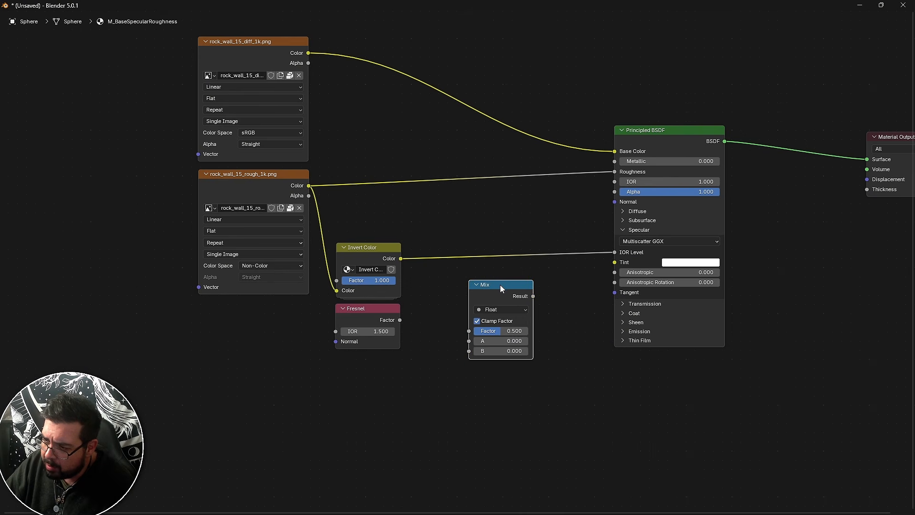
{"action": "left_click_drag", "start_coordinate": [499, 283], "coordinate": [491, 278]}
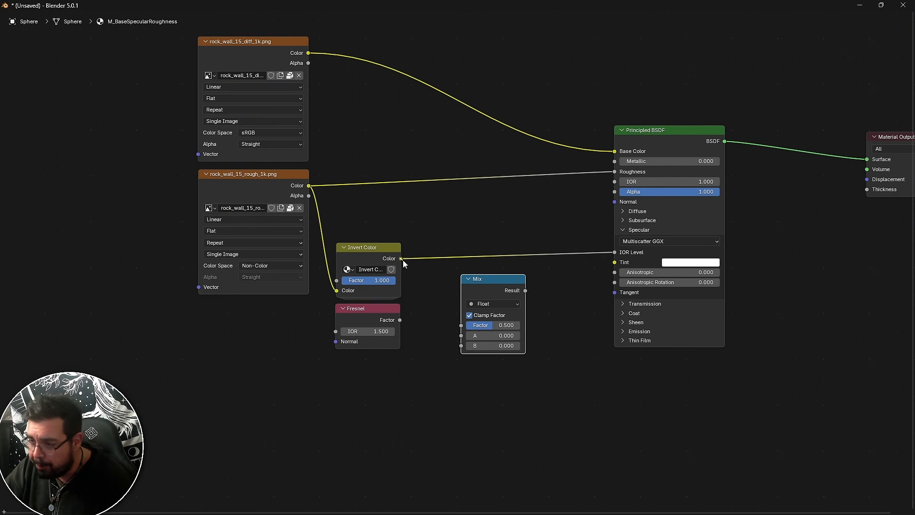
Link the Invert Color node's Color output to the Mix node's A input and the Fresnel Factor output to B
{"action": "left_click_drag", "start_coordinate": [402, 259], "coordinate": [462, 335]}
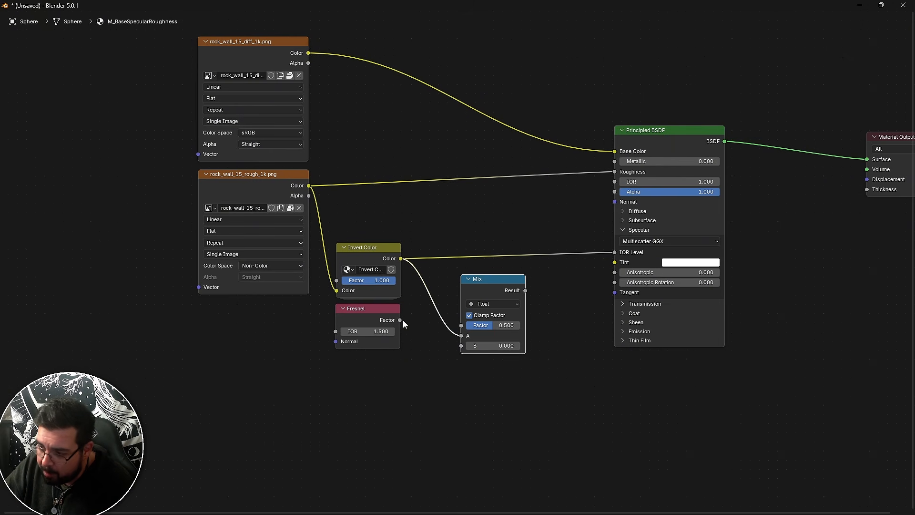
{"action": "left_click_drag", "start_coordinate": [401, 320], "coordinate": [455, 348]}
{"action": "left_click", "coordinate": [426, 369]}
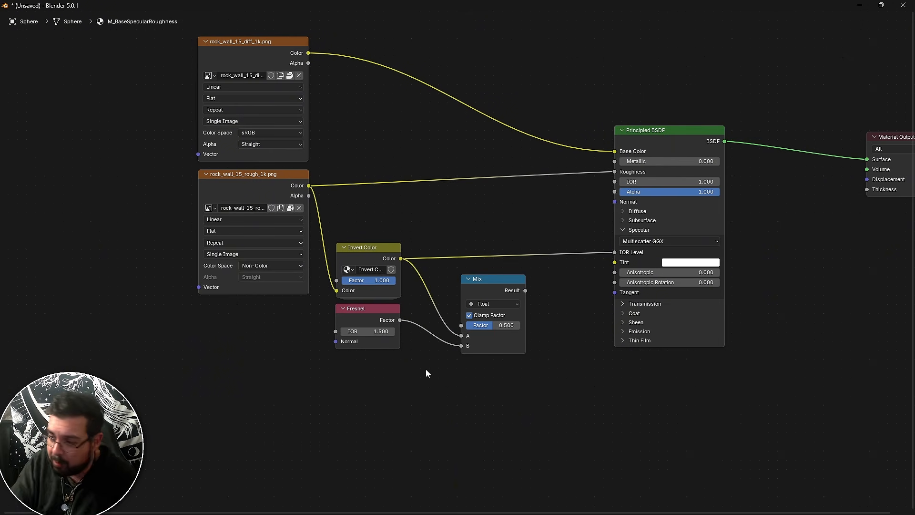
Restore the node editor from fullscreen to the full Shading layout and preview the Fresnel node's output on the sphere
{"action": "key", "text": "ctrl+alt+space"}
{"action": "middle_click_drag", "start_coordinate": [471, 380], "coordinate": [427, 493]}
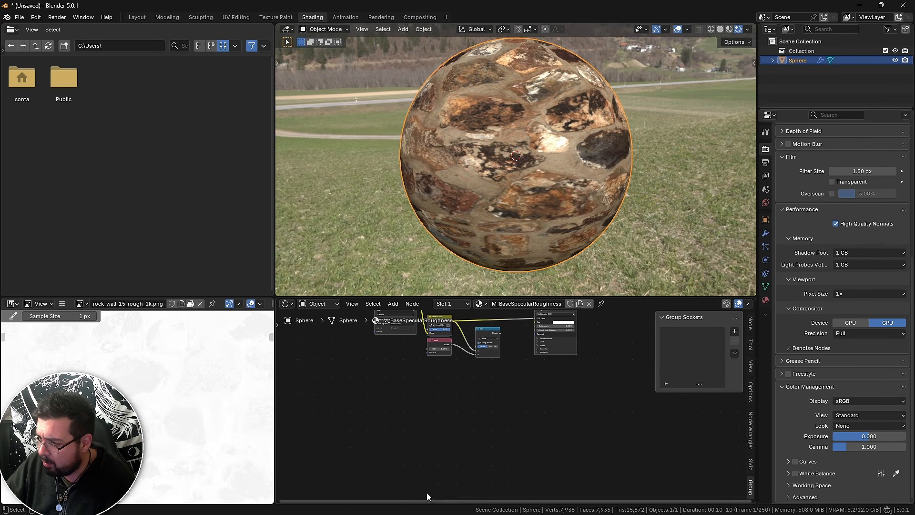
{"action": "scroll", "coordinate": [447, 370], "scroll_direction": "up", "scroll_amount": 5}
{"action": "middle_click_drag", "start_coordinate": [447, 370], "coordinate": [478, 454]}
{"action": "left_click", "coordinate": [426, 391], "text": "ctrl+shift"}
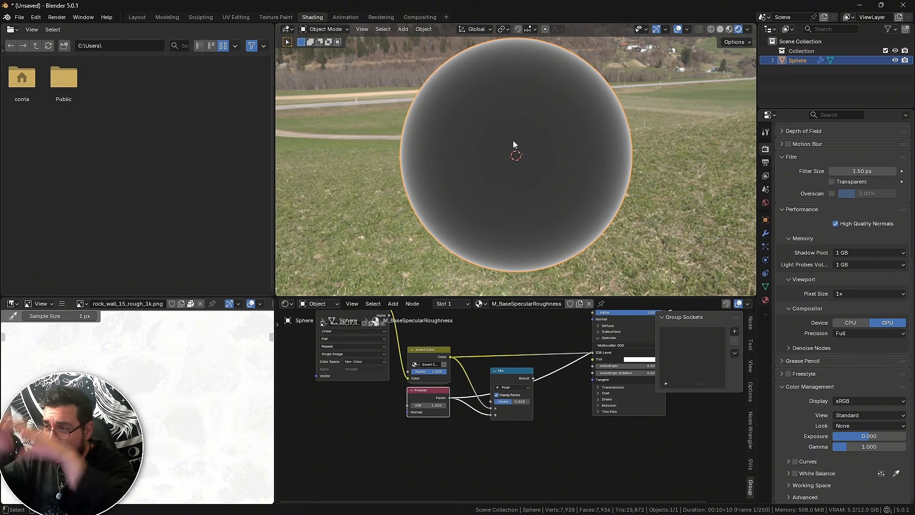
{"action": "scroll", "coordinate": [450, 368], "scroll_direction": "up", "scroll_amount": 1}
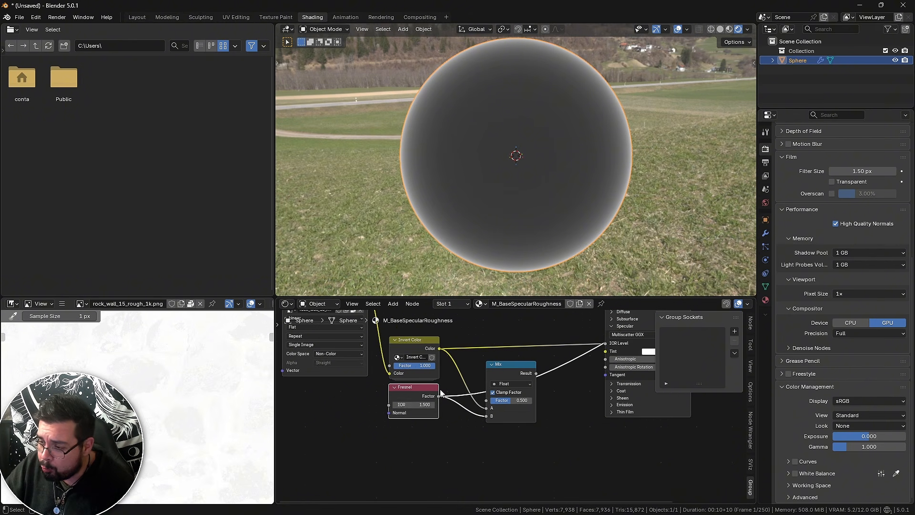
Set the Fresnel node's IOR to 1.33
{"action": "mouse_move", "coordinate": [421, 405]}
{"action": "left_mouse_down"}
{"action": "mouse_move", "coordinate": [407, 406]}
{"action": "mouse_move", "coordinate": [427, 402]}
{"action": "left_mouse_up"}
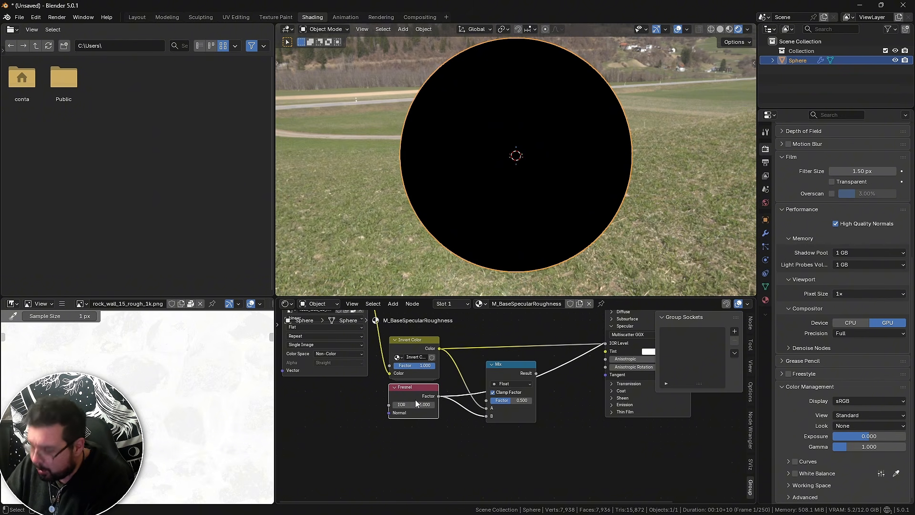
{"action": "left_click", "coordinate": [416, 403]}
{"action": "type", "text": "1.33"}
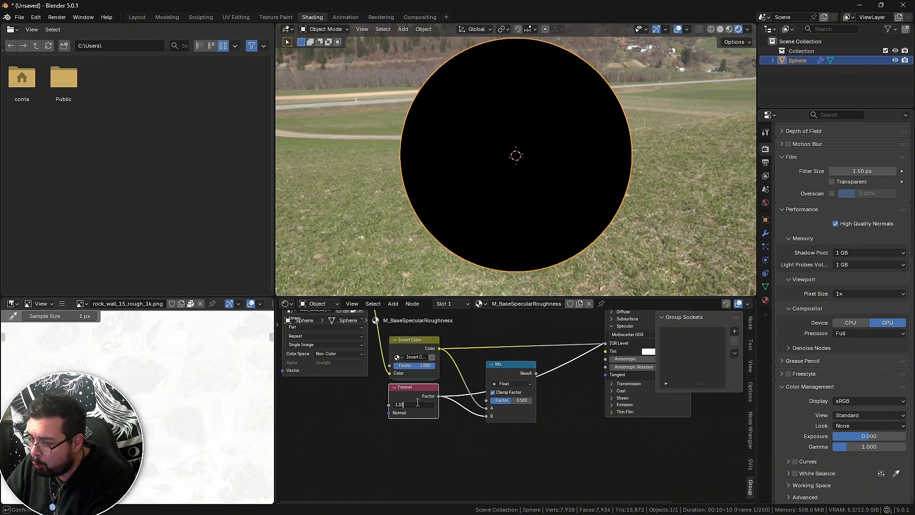
{"action": "key", "text": "Return"}
Set the Fresnel node's IOR to 1.5
{"action": "left_click", "coordinate": [416, 403]}
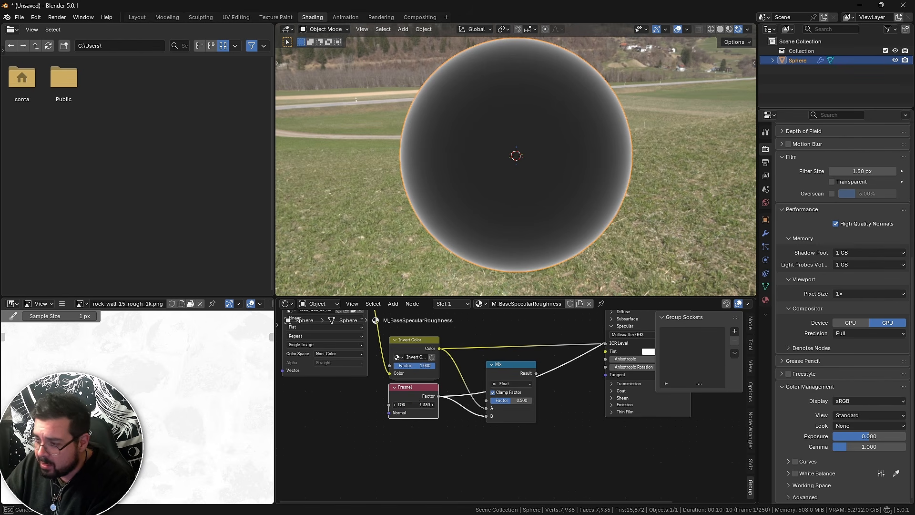
{"action": "type", "text": "1.5"}
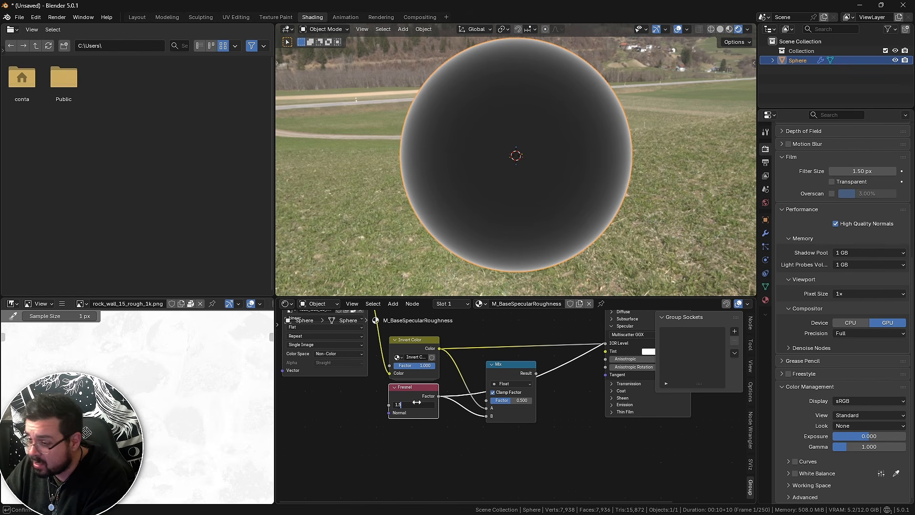
{"action": "key", "text": "Return"}
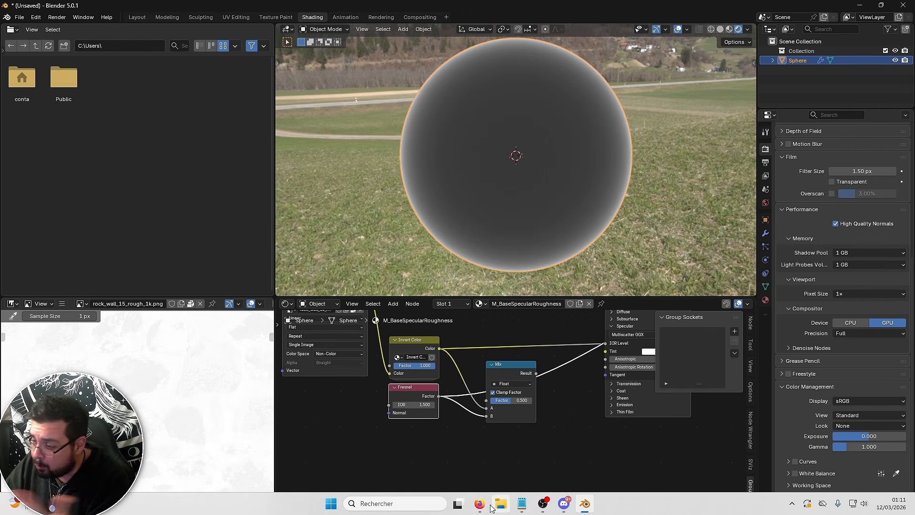
Switch to Firefox, search Google for "ior list" in a new tab and open Pixel and Poly's IOR / Index of Refraction List
{"action": "left_click", "coordinate": [480, 510]}
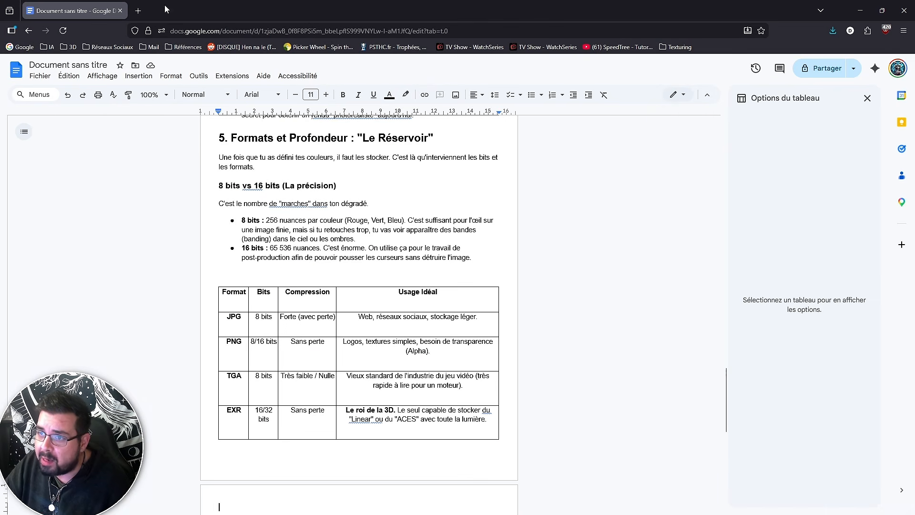
{"action": "left_click", "coordinate": [138, 10]}
{"action": "left_click", "coordinate": [21, 48]}
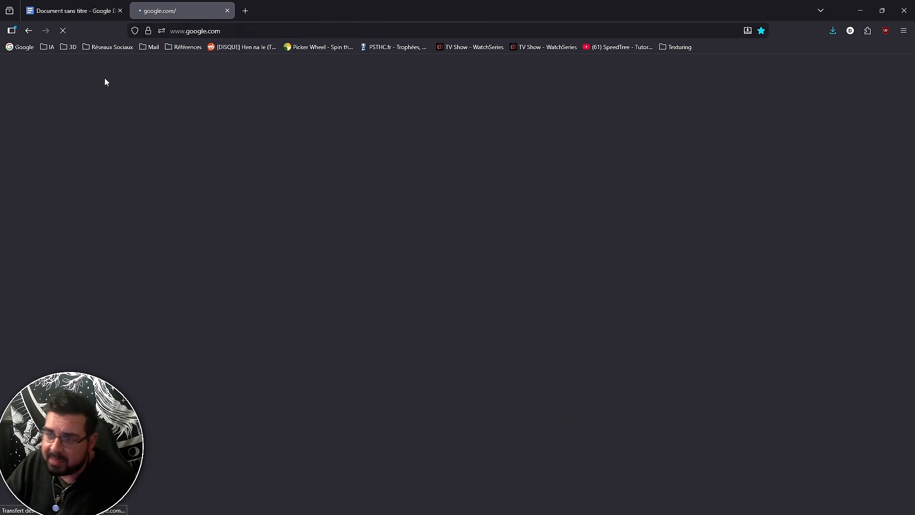
{"action": "type", "text": "ior"}
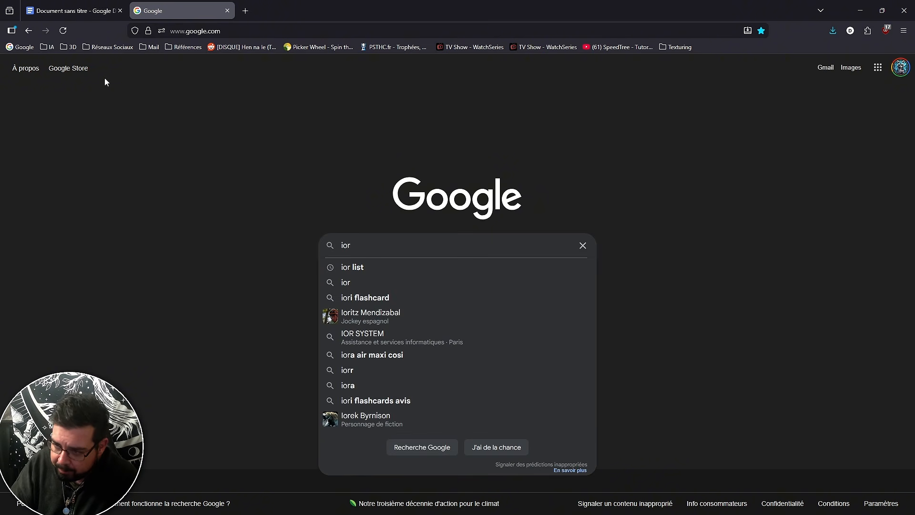
{"action": "key", "text": "Down"}
{"action": "key", "text": "Return"}
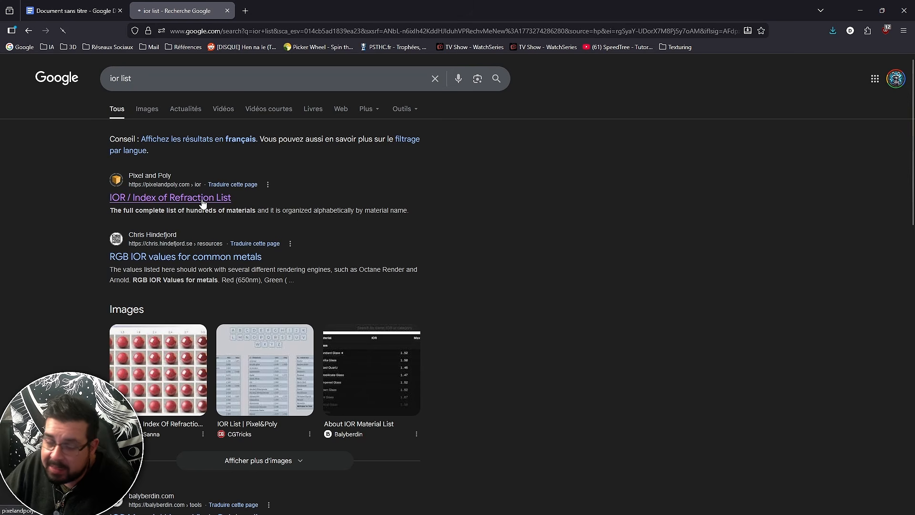
{"action": "left_click", "coordinate": [203, 203]}
Look through the alphabetical material tables of the IOR list for the refraction values of different materials
{"action": "scroll", "coordinate": [463, 371], "scroll_direction": "down", "scroll_amount": 4}
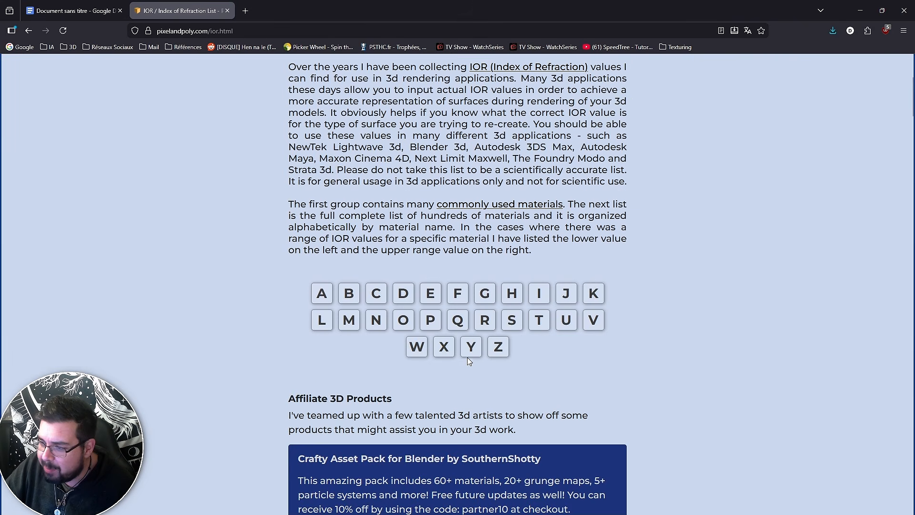
{"action": "scroll", "coordinate": [469, 361], "scroll_direction": "down", "scroll_amount": 3}
{"action": "scroll", "coordinate": [513, 179], "scroll_direction": "down", "scroll_amount": 10}
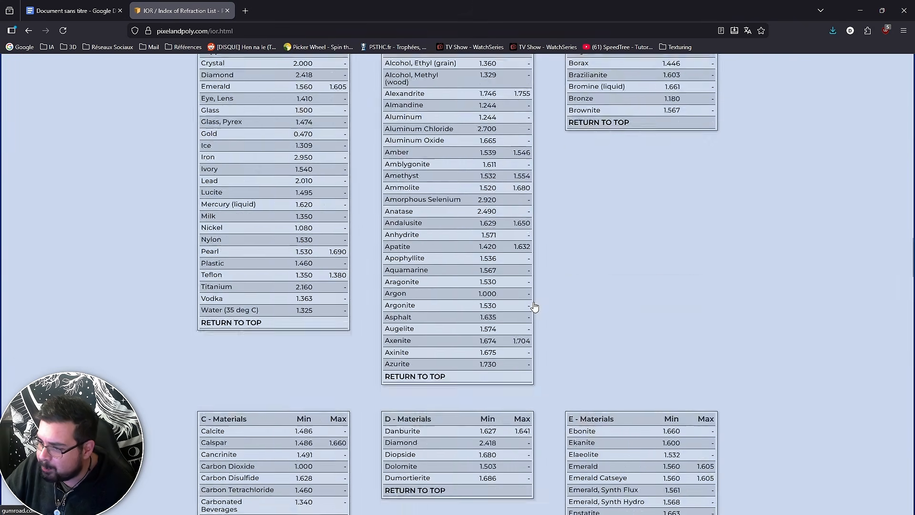
{"action": "scroll", "coordinate": [534, 306], "scroll_direction": "down", "scroll_amount": 20}
{"action": "scroll", "coordinate": [439, 262], "scroll_direction": "down", "scroll_amount": 2}
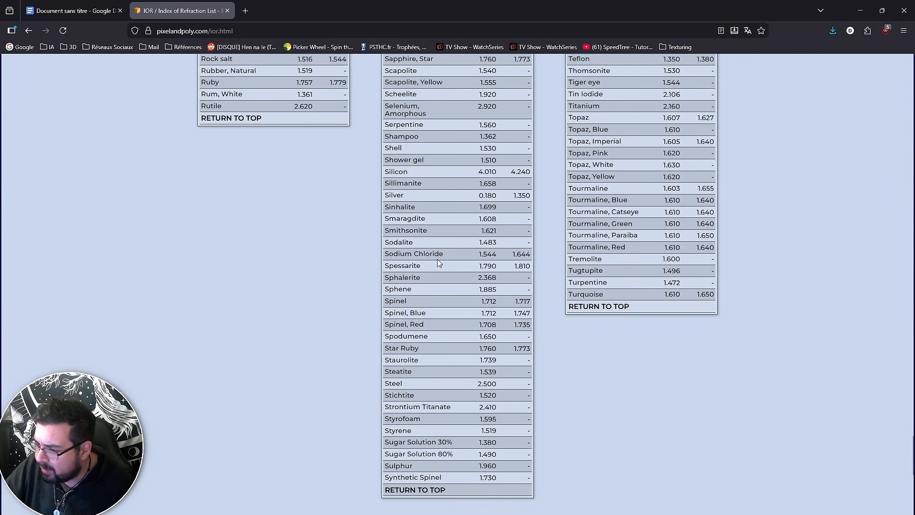
{"action": "scroll", "coordinate": [433, 281], "scroll_direction": "down", "scroll_amount": 1}
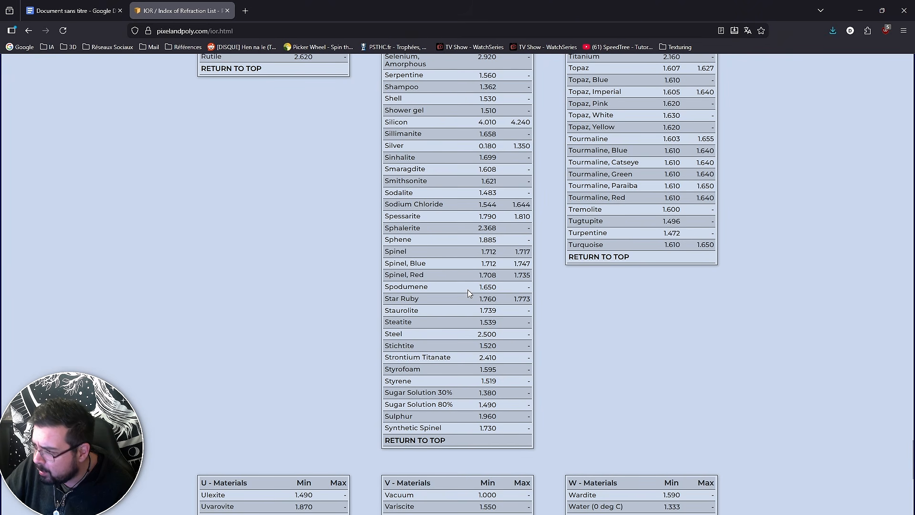
{"action": "scroll", "coordinate": [472, 294], "scroll_direction": "up", "scroll_amount": 4}
{"action": "scroll", "coordinate": [475, 295], "scroll_direction": "up", "scroll_amount": 6}
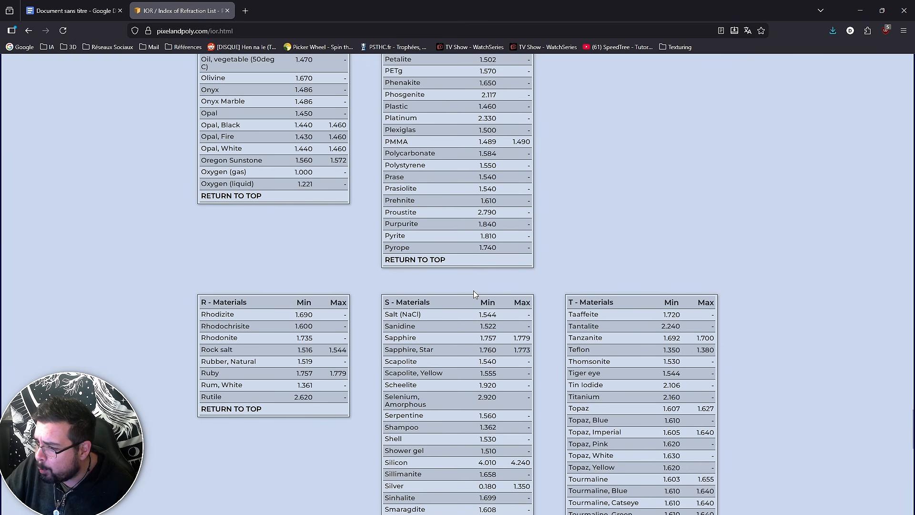
{"action": "scroll", "coordinate": [473, 296], "scroll_direction": "up", "scroll_amount": 2}
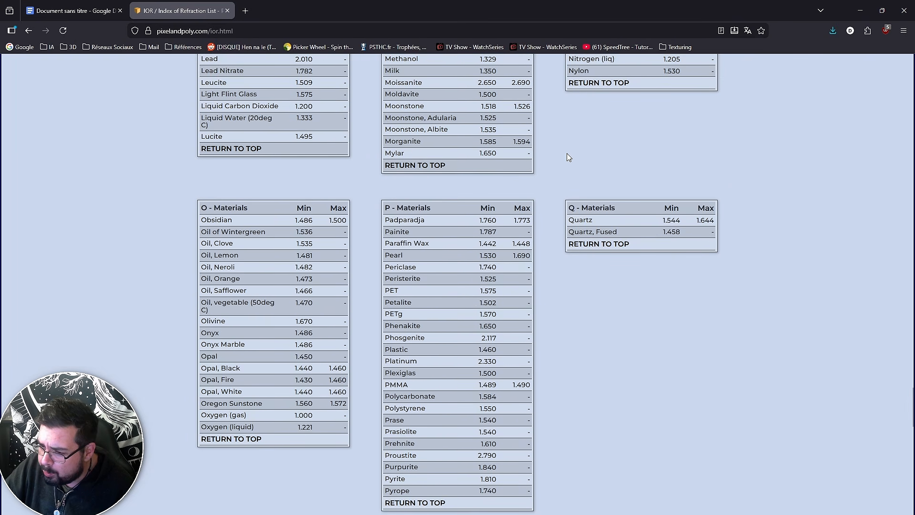
Go back through the IOR list to the Common Materials table and look for a refraction value for the rock wall
{"action": "scroll", "coordinate": [597, 148], "scroll_direction": "up", "scroll_amount": 4}
{"action": "scroll", "coordinate": [560, 213], "scroll_direction": "up", "scroll_amount": 1}
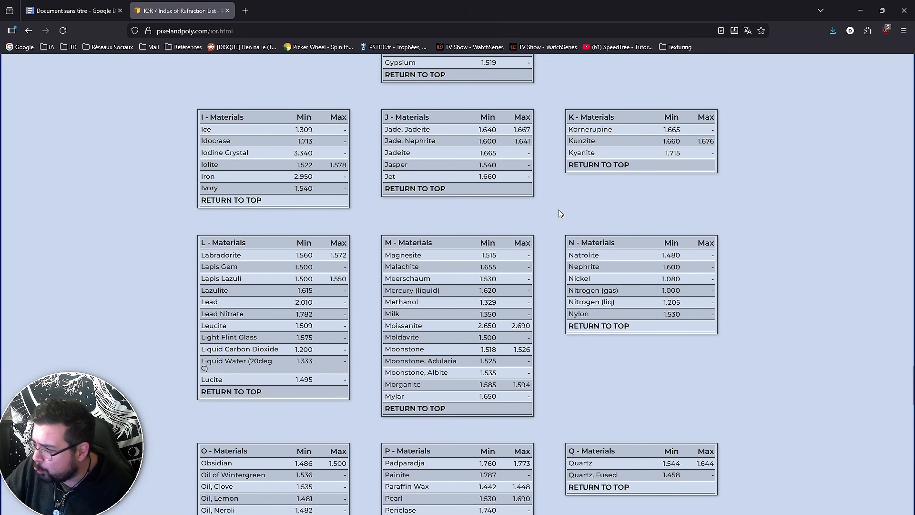
{"action": "scroll", "coordinate": [558, 219], "scroll_direction": "up", "scroll_amount": 3}
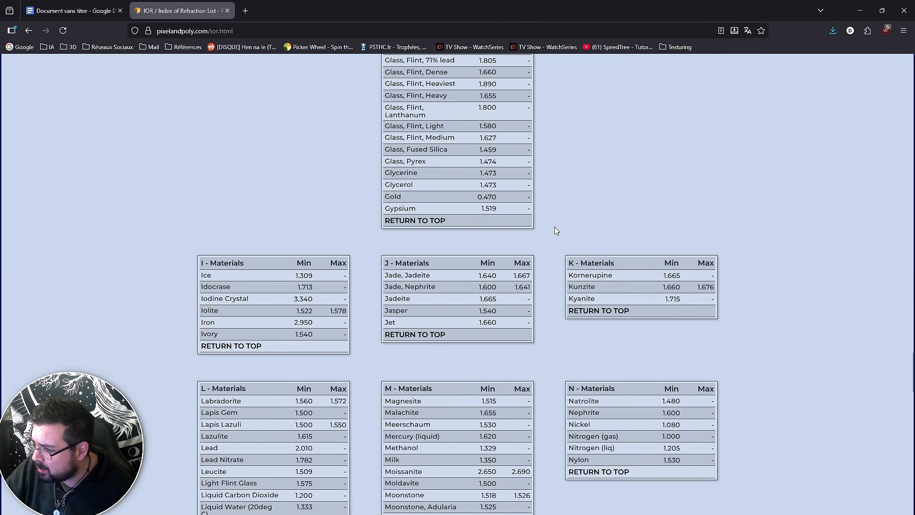
{"action": "scroll", "coordinate": [557, 231], "scroll_direction": "up", "scroll_amount": 13}
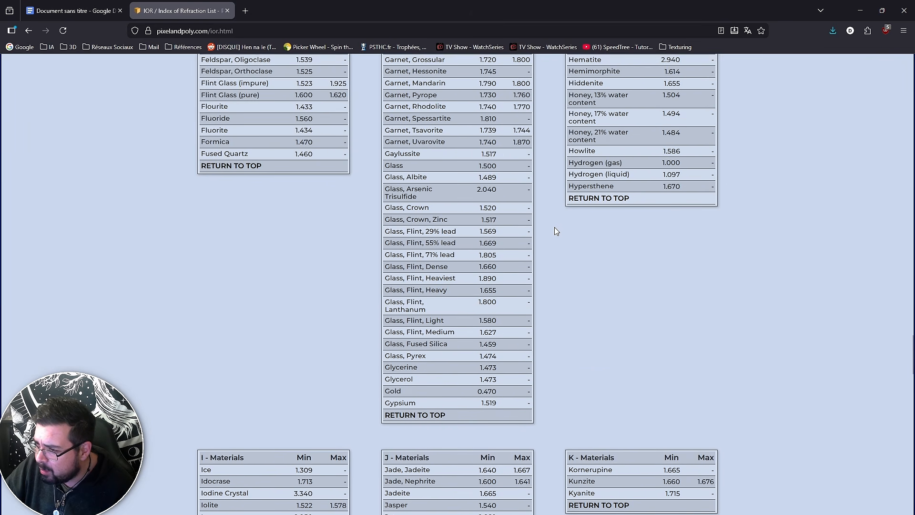
{"action": "scroll", "coordinate": [557, 231], "scroll_direction": "up", "scroll_amount": 19}
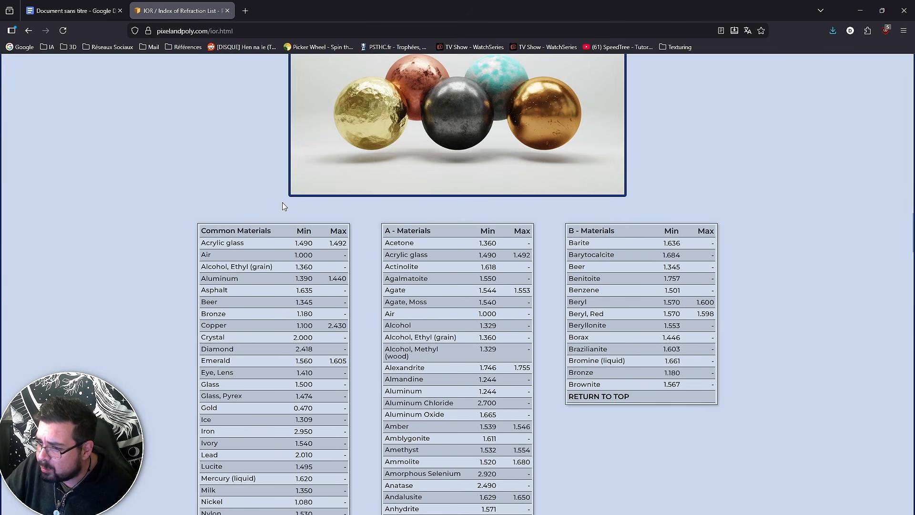
{"action": "scroll", "coordinate": [247, 249], "scroll_direction": "down", "scroll_amount": 2}
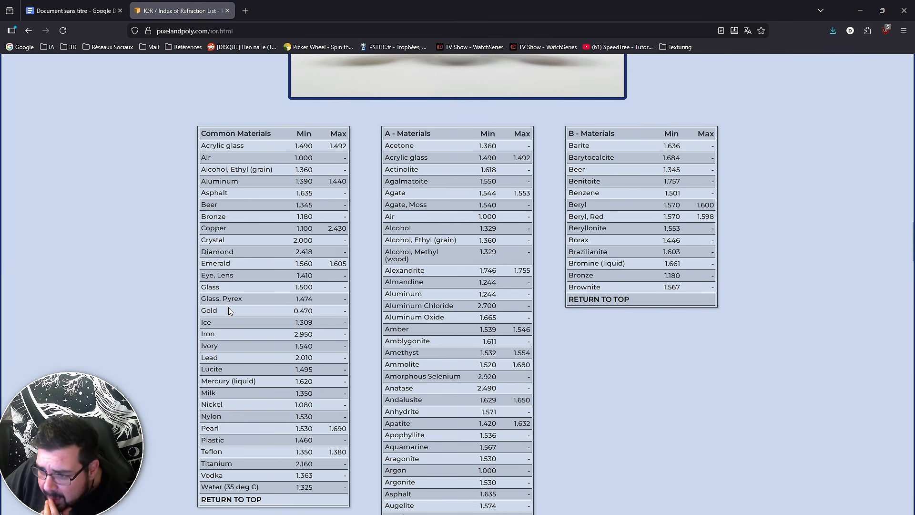
{"action": "scroll", "coordinate": [233, 362], "scroll_direction": "down", "scroll_amount": 1}
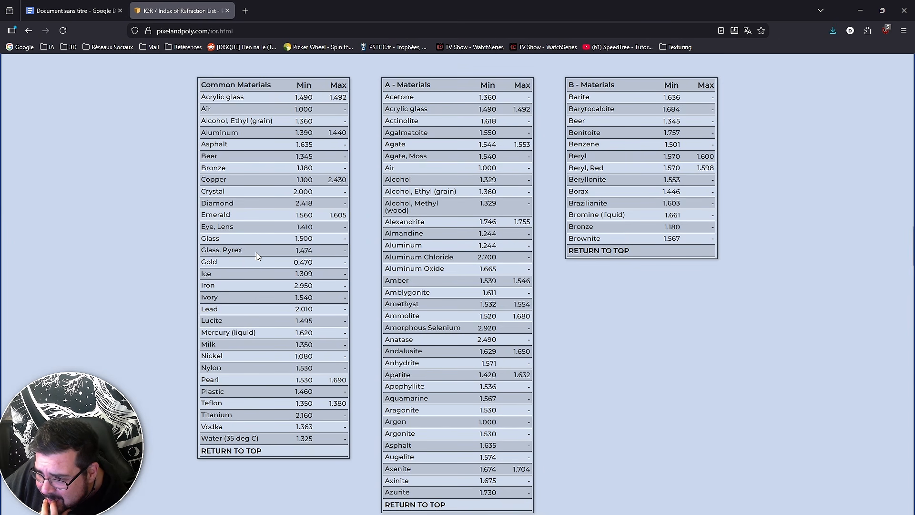
{"action": "scroll", "coordinate": [256, 258], "scroll_direction": "up", "scroll_amount": 1}
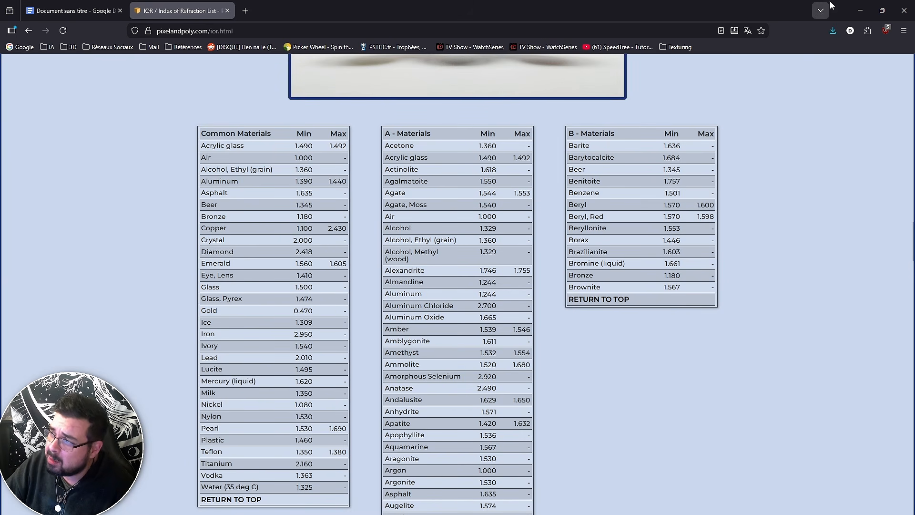
Switch back to Blender and set the Fresnel node's IOR to 1.635
{"action": "left_click", "coordinate": [860, 10]}
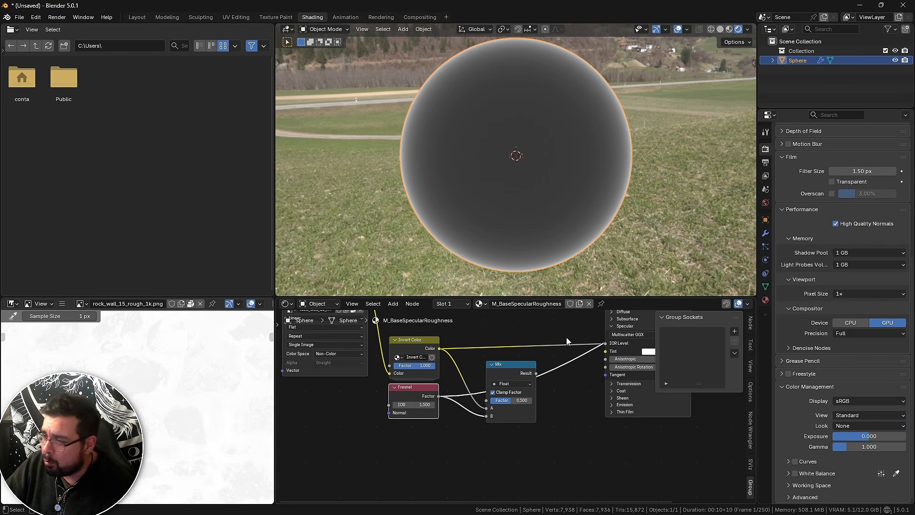
{"action": "left_click", "coordinate": [522, 401]}
{"action": "key", "text": "Return"}
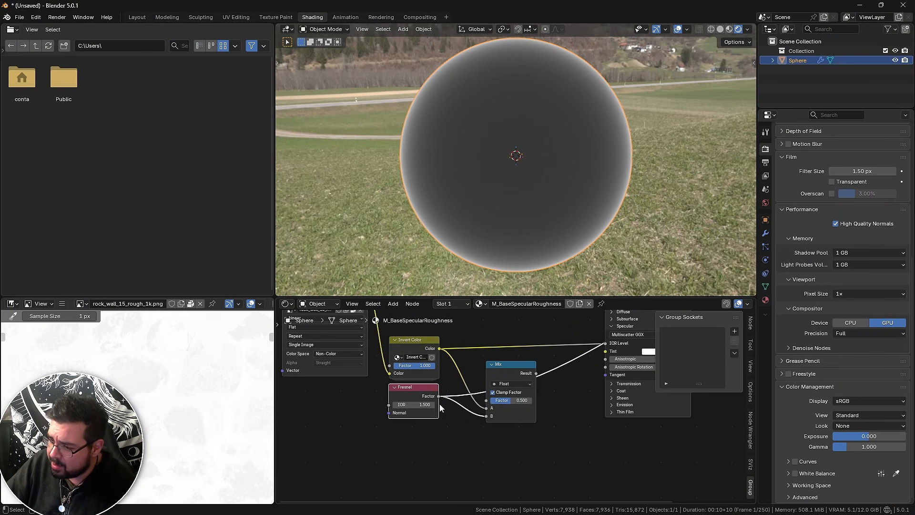
{"action": "mouse_move", "coordinate": [416, 404]}
{"action": "left_mouse_down"}
{"action": "mouse_move", "coordinate": [427, 405]}
{"action": "mouse_move", "coordinate": [415, 404]}
{"action": "left_mouse_up"}
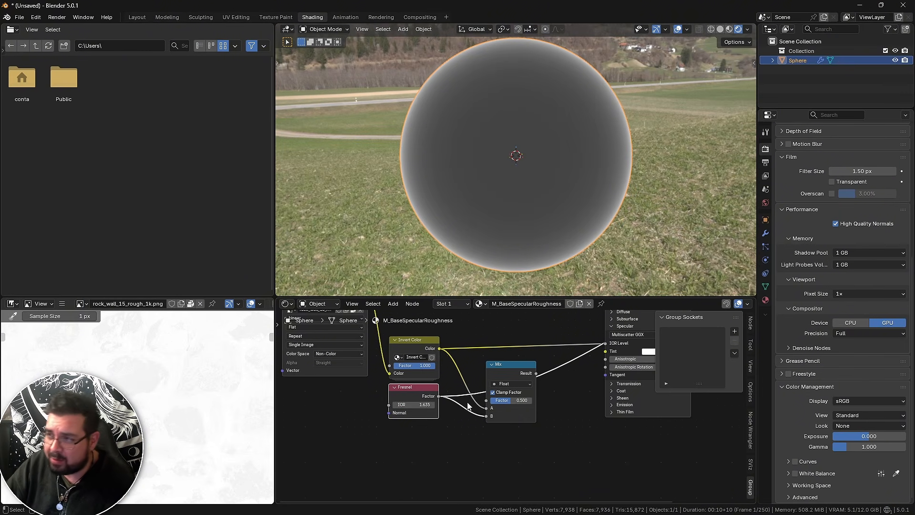
Preview the Mix node that blends the inverted roughness with the Fresnel on the sphere
{"action": "middle_click_drag", "start_coordinate": [474, 359], "coordinate": [420, 366]}
{"action": "left_click_drag", "start_coordinate": [451, 372], "coordinate": [451, 367]}
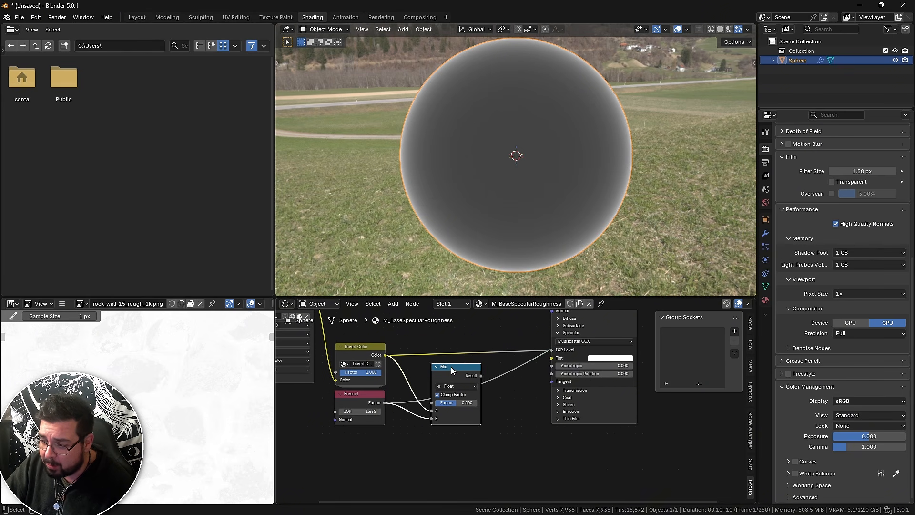
{"action": "left_click", "coordinate": [457, 371], "text": "ctrl+shift"}
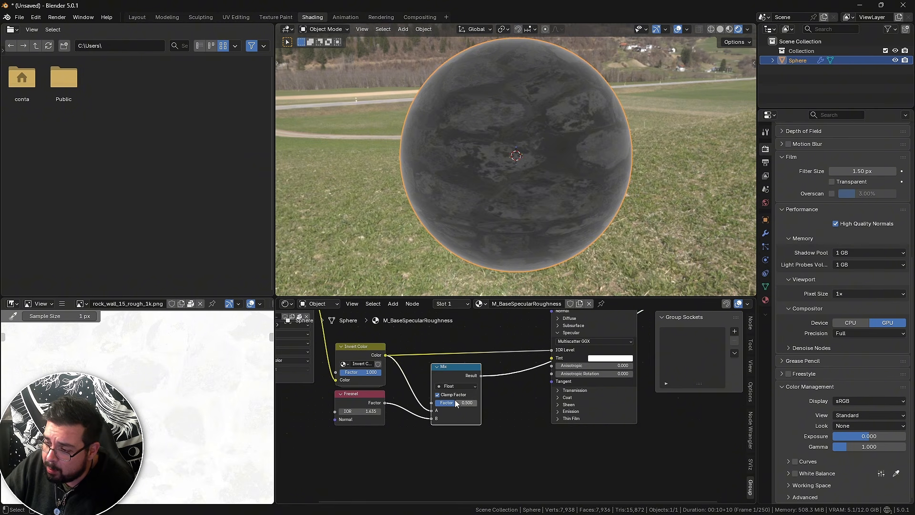
Change the Mix node's data type to Color and reconnect Invert Color to input A and Fresnel to input B
{"action": "left_click", "coordinate": [462, 387]}
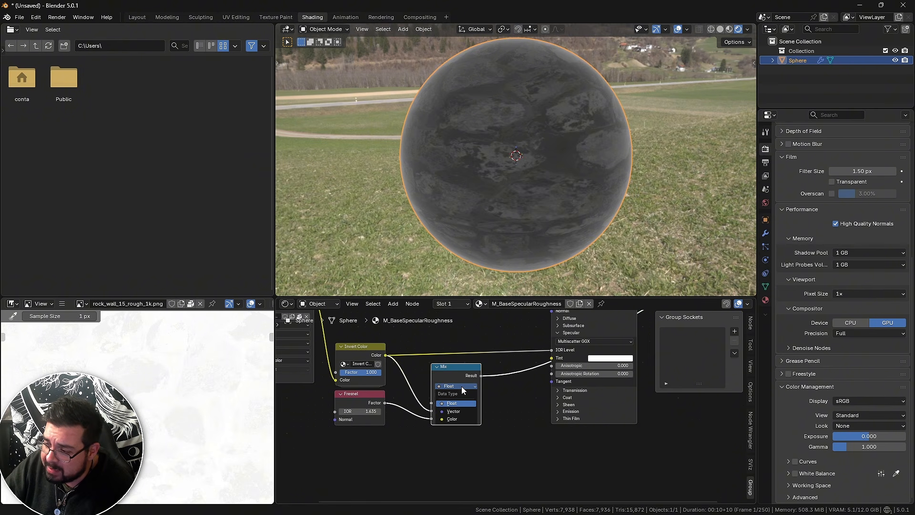
{"action": "left_click", "coordinate": [459, 418]}
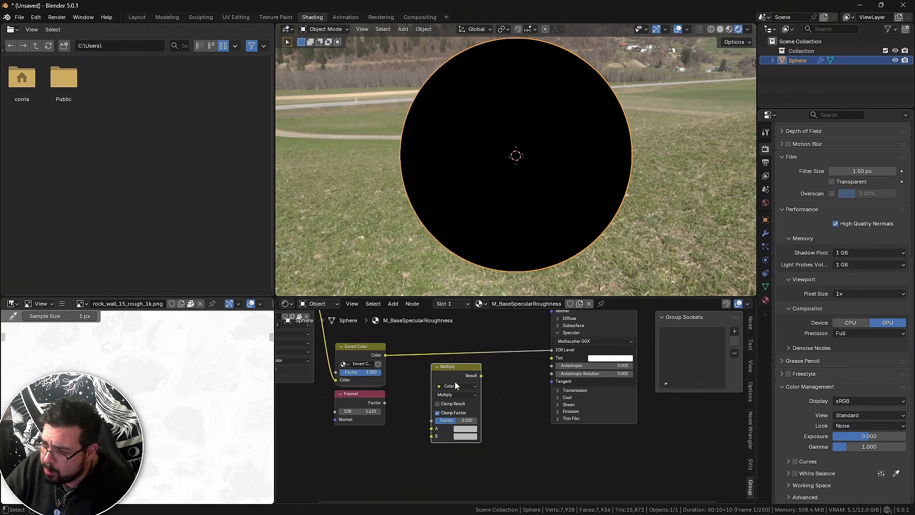
{"action": "left_click_drag", "start_coordinate": [386, 358], "coordinate": [432, 428]}
{"action": "left_click_drag", "start_coordinate": [385, 403], "coordinate": [431, 436]}
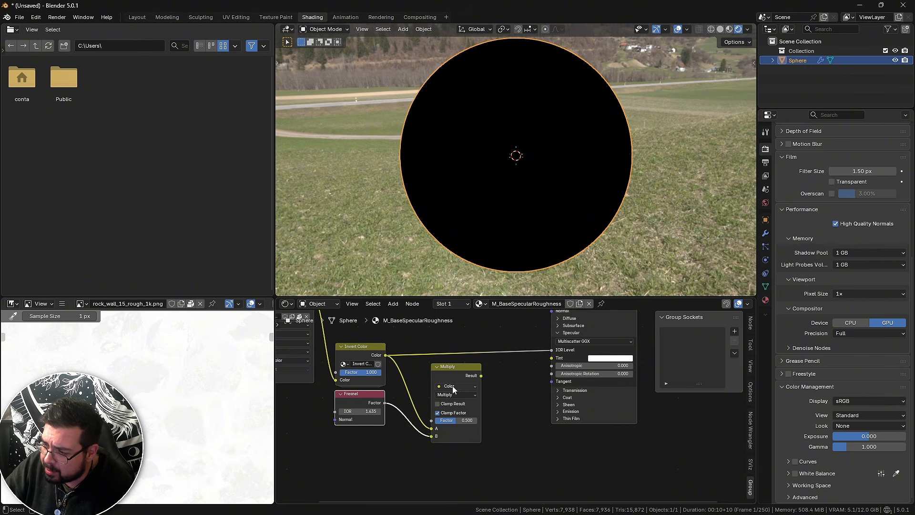
Set the color mix's factor to 1, preview its result on the sphere, and change its blending mode to Add
{"action": "left_click_drag", "start_coordinate": [456, 420], "coordinate": [472, 420]}
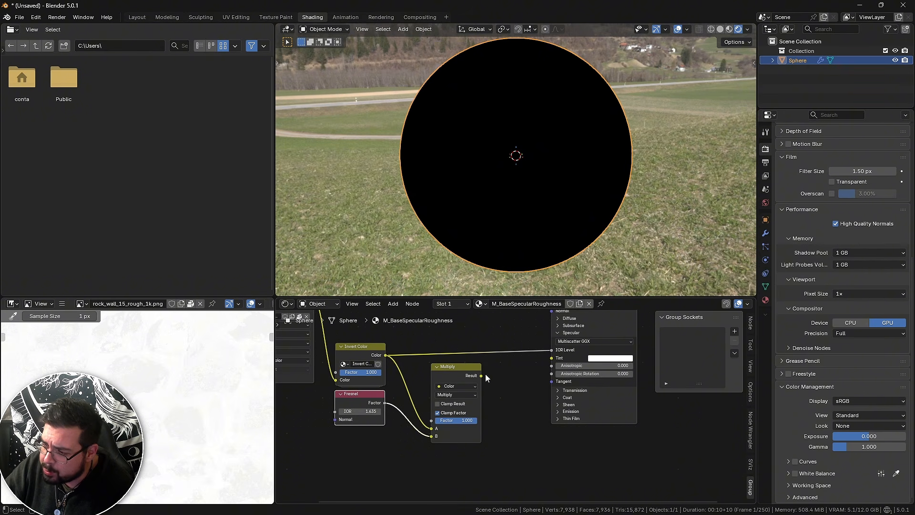
{"action": "left_click", "coordinate": [455, 367], "text": "ctrl+shift"}
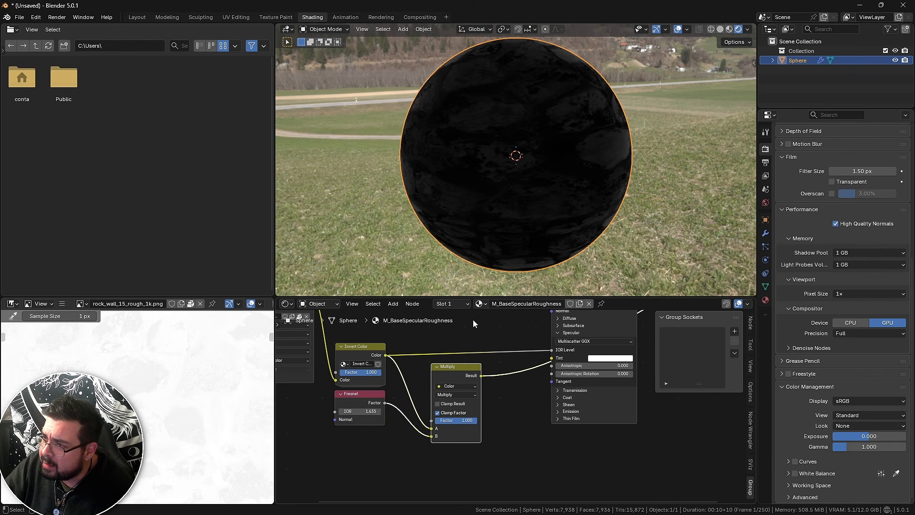
{"action": "left_click", "coordinate": [461, 396]}
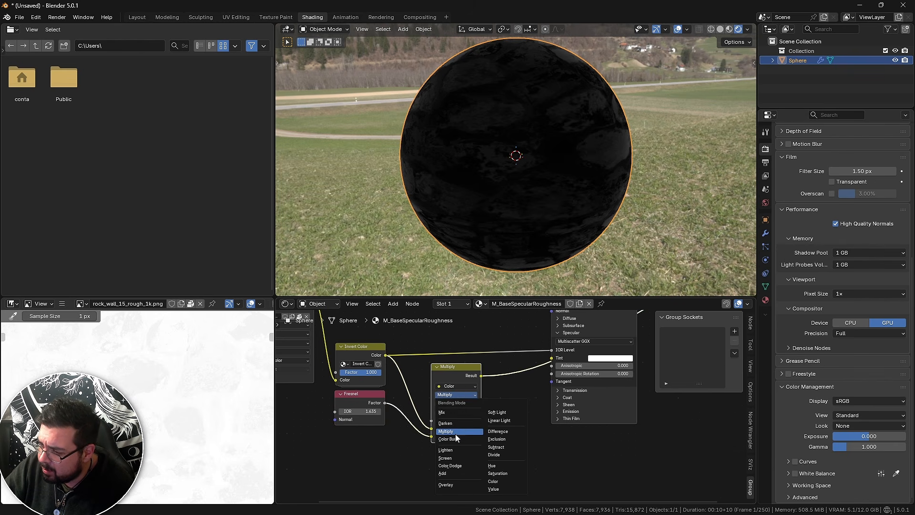
{"action": "left_click", "coordinate": [448, 473]}
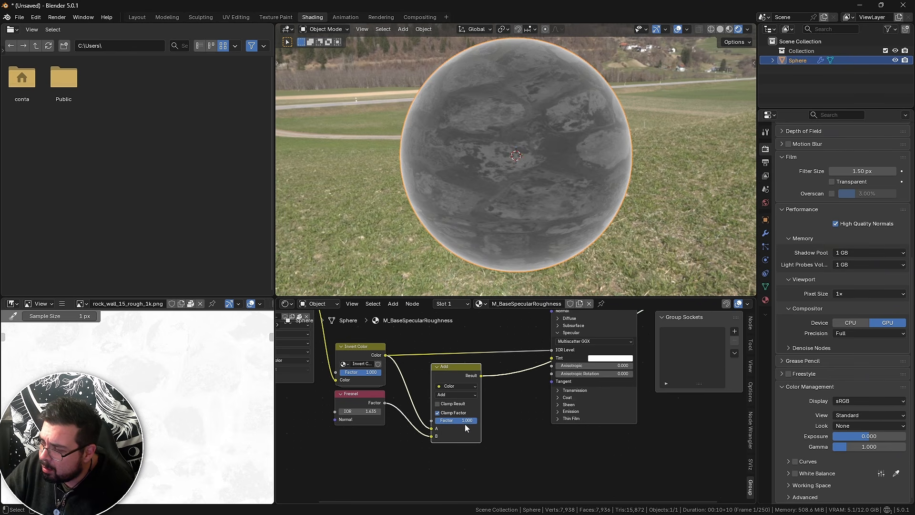
Try the Mix node as Float with Invert Color in A and Fresnel in B, and preview its result
{"action": "left_click", "coordinate": [461, 387]}
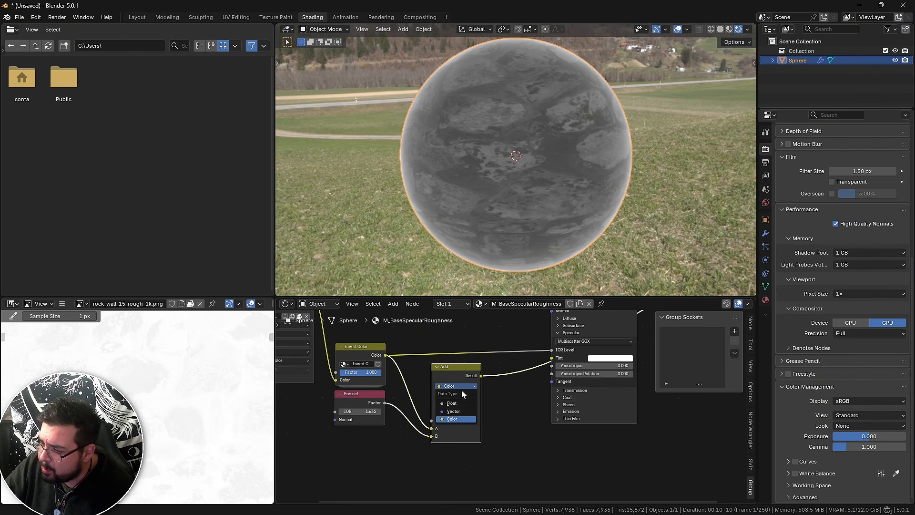
{"action": "left_click", "coordinate": [459, 404]}
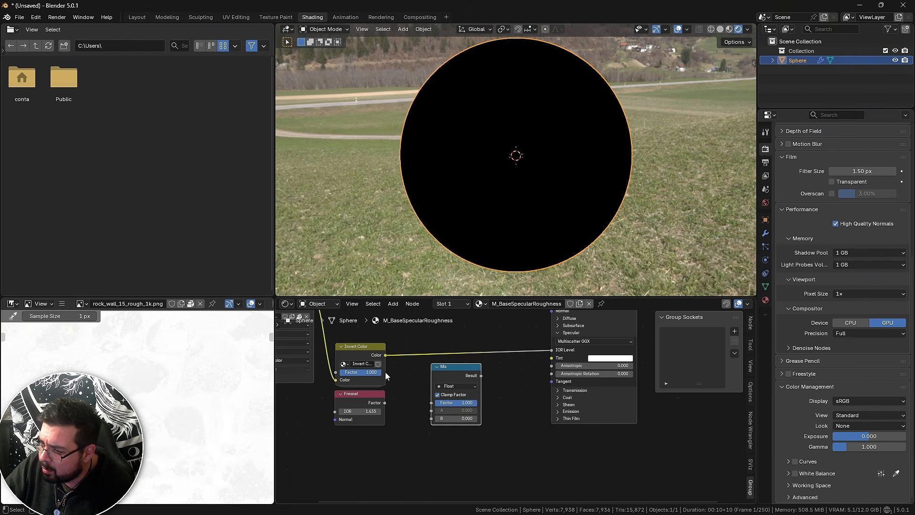
{"action": "left_click_drag", "start_coordinate": [385, 355], "coordinate": [431, 419]}
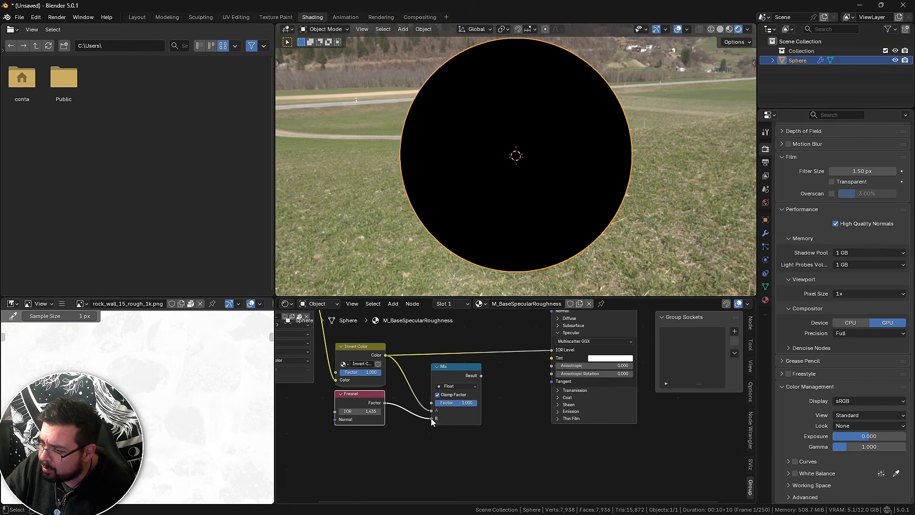
{"action": "left_click", "coordinate": [458, 370], "text": "ctrl+shift"}
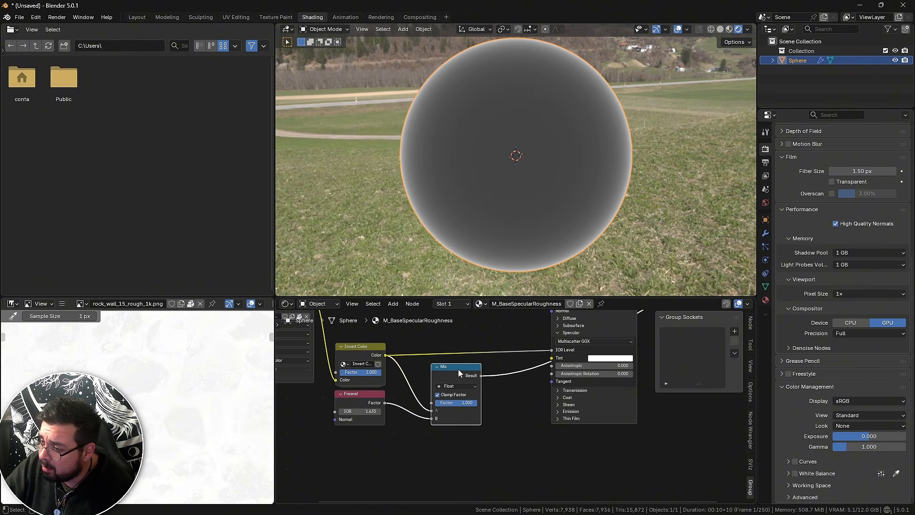
Return the Mix node to Color in Add mode, reconnect Invert Color to A and Fresnel to B, and preview the result
{"action": "left_click", "coordinate": [458, 386]}
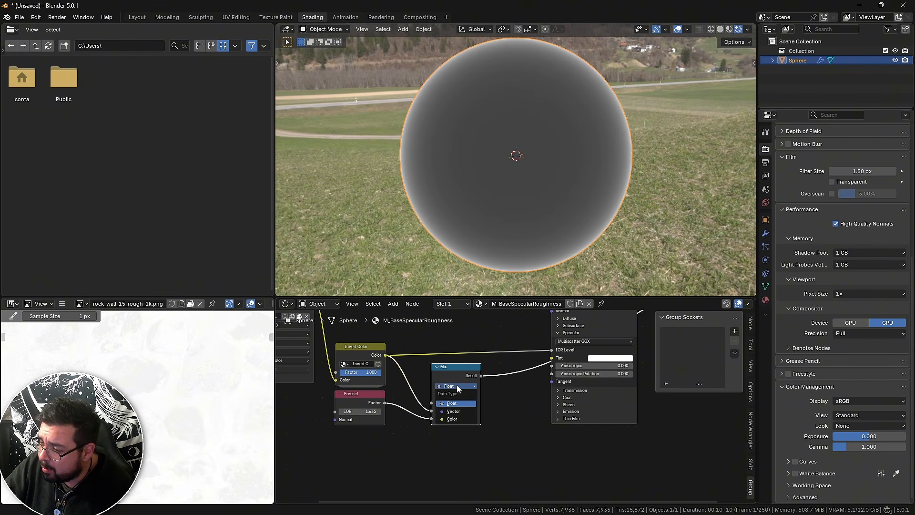
{"action": "left_click", "coordinate": [457, 419]}
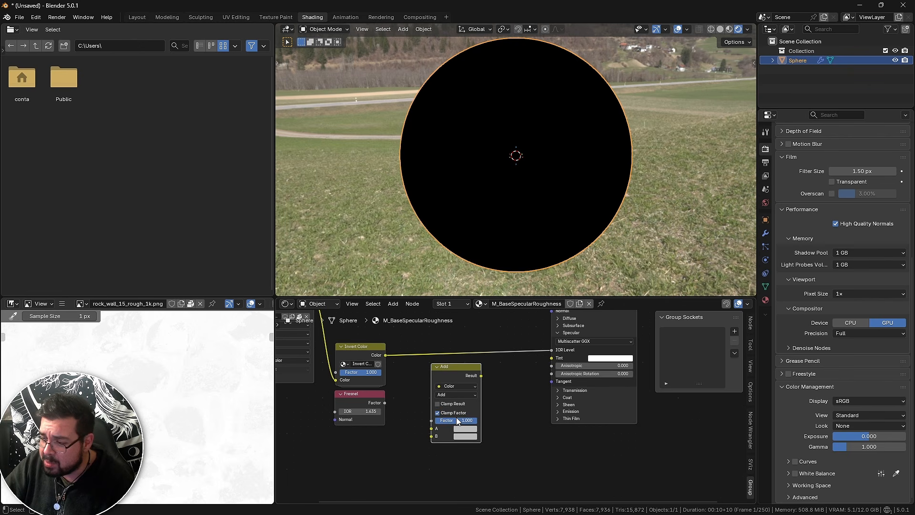
{"action": "left_click", "coordinate": [443, 395]}
{"action": "left_click", "coordinate": [444, 395]}
{"action": "left_click_drag", "start_coordinate": [386, 356], "coordinate": [432, 428]}
{"action": "left_click_drag", "start_coordinate": [385, 403], "coordinate": [431, 435]}
{"action": "left_click_drag", "start_coordinate": [463, 373], "coordinate": [459, 371]}
{"action": "left_click", "coordinate": [455, 365], "text": "ctrl+shift"}
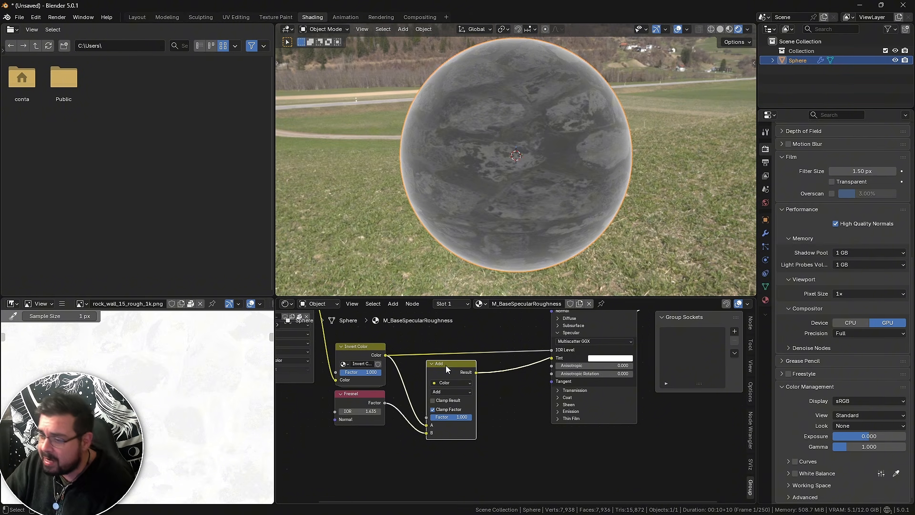
Try a lower Fresnel IOR on the previewed mix for comparison and restore the value to 1.635
{"action": "left_click_drag", "start_coordinate": [374, 411], "coordinate": [359, 411]}
{"action": "left_click", "coordinate": [368, 410]}
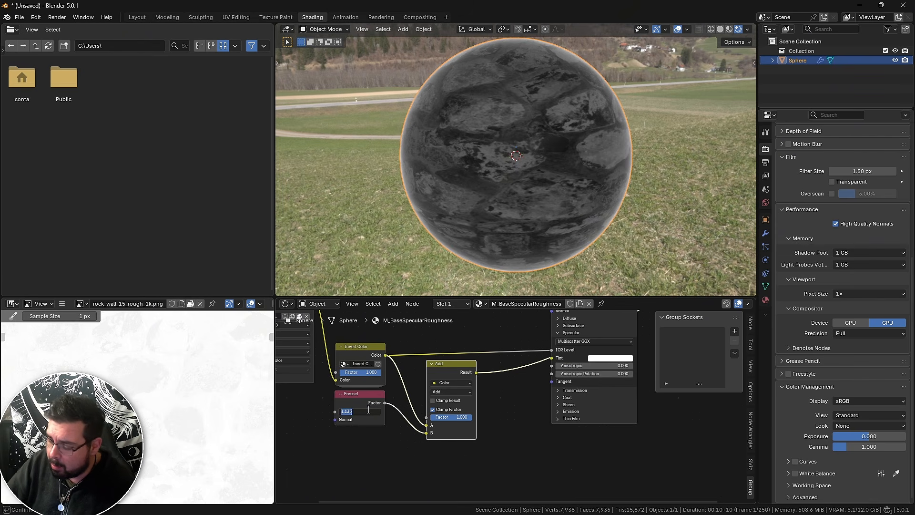
{"action": "type", "text": "1.635"}
{"action": "key", "text": "Return"}
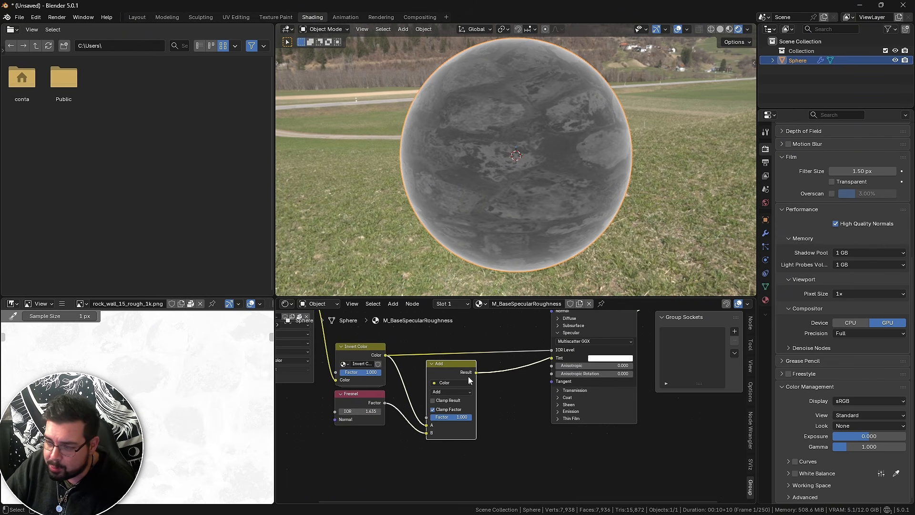
Preview the Principled BSDF on the sphere again and connect the Add node's result to its specular IOR Level
{"action": "middle_click_drag", "start_coordinate": [494, 368], "coordinate": [468, 384]}
{"action": "scroll", "coordinate": [491, 369], "scroll_direction": "down", "scroll_amount": 1}
{"action": "middle_click_drag", "start_coordinate": [527, 346], "coordinate": [491, 390]}
{"action": "left_click", "coordinate": [532, 323], "text": "ctrl+shift"}
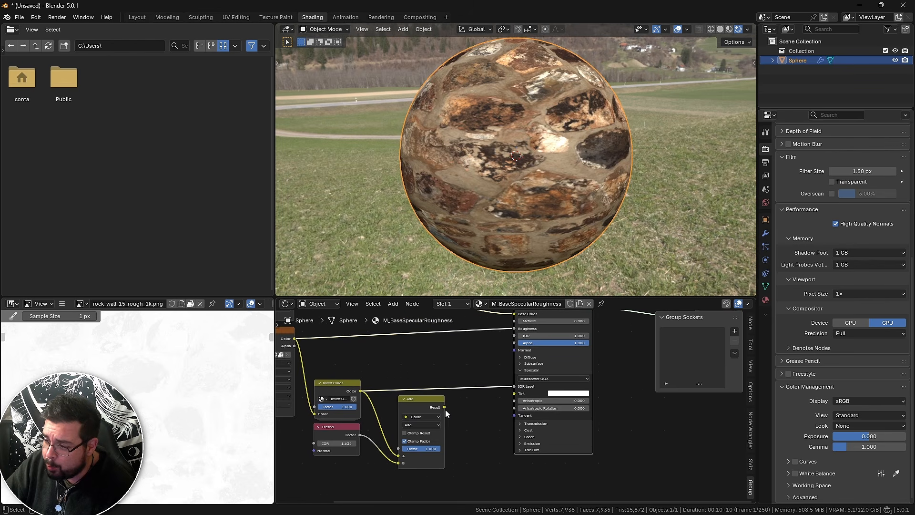
{"action": "left_click_drag", "start_coordinate": [444, 408], "coordinate": [520, 387]}
{"action": "left_click_drag", "start_coordinate": [421, 400], "coordinate": [424, 357]}
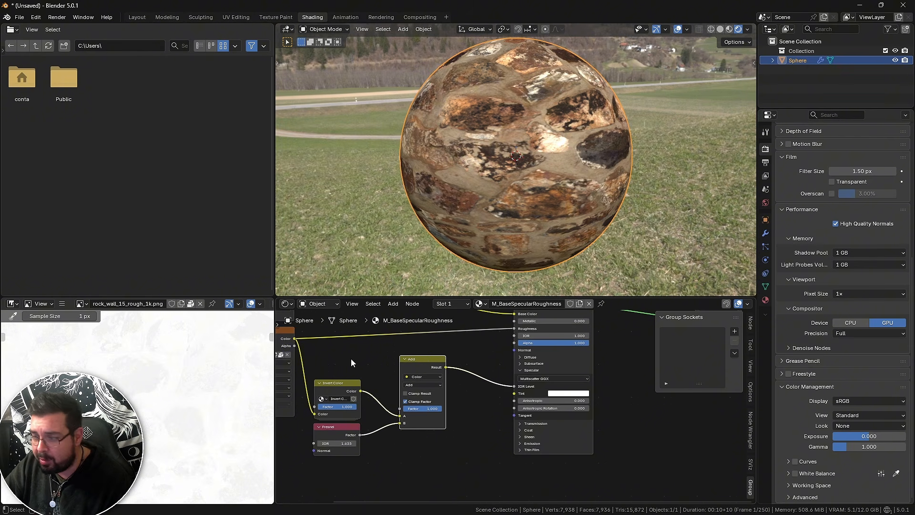
Tidy the node tree by moving the diffuse texture node further above the roughness texture and the Add node closer to the Principled BSDF
{"action": "scroll", "coordinate": [384, 364], "scroll_direction": "down", "scroll_amount": 2}
{"action": "scroll", "coordinate": [390, 370], "scroll_direction": "up", "scroll_amount": 1}
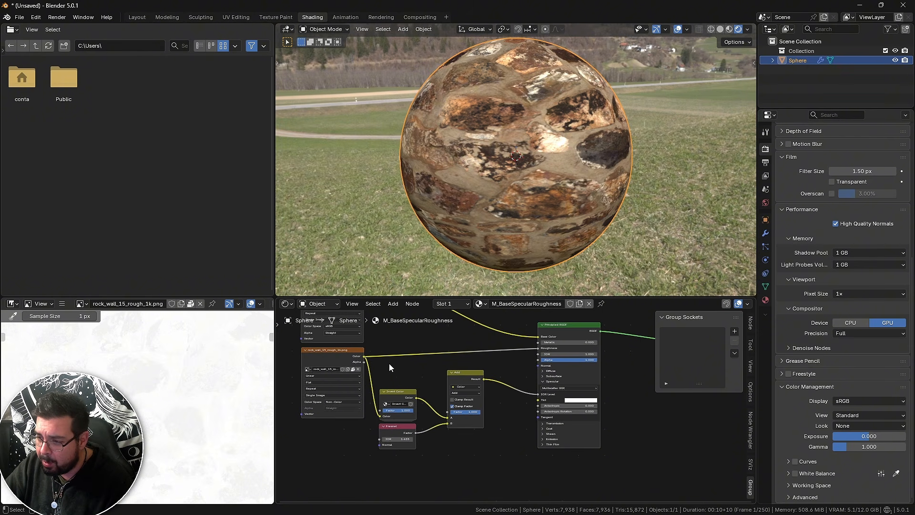
{"action": "scroll", "coordinate": [401, 369], "scroll_direction": "down", "scroll_amount": 2}
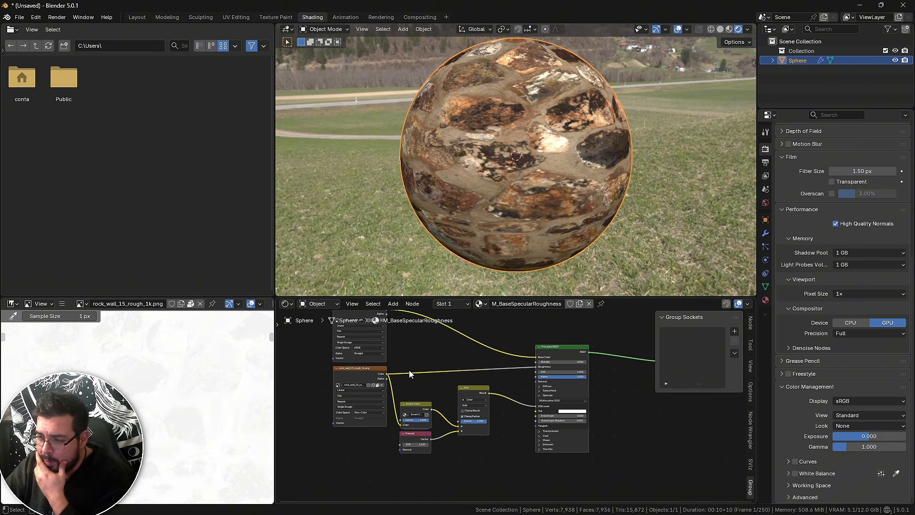
{"action": "middle_click_drag", "start_coordinate": [409, 370], "coordinate": [417, 405]}
{"action": "left_click", "coordinate": [382, 356]}
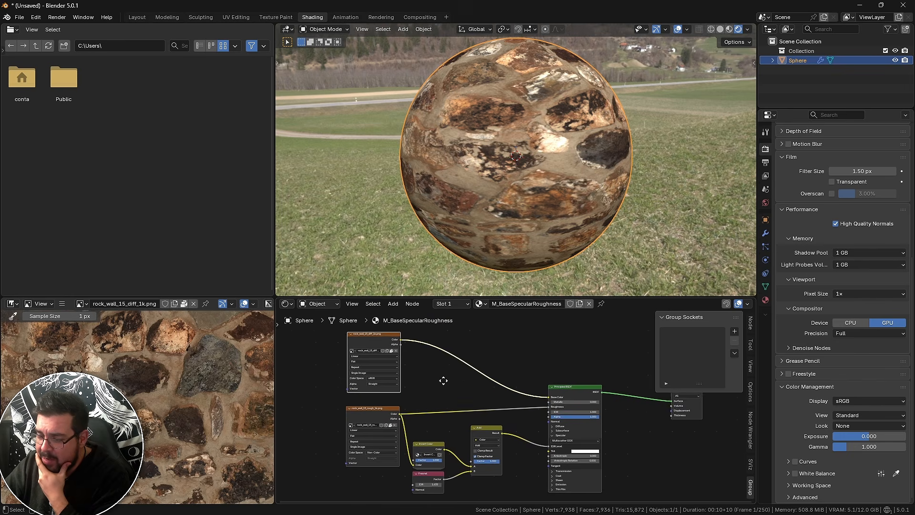
{"action": "scroll", "coordinate": [477, 385], "scroll_direction": "down", "scroll_amount": 2}
{"action": "scroll", "coordinate": [528, 390], "scroll_direction": "down", "scroll_amount": 2}
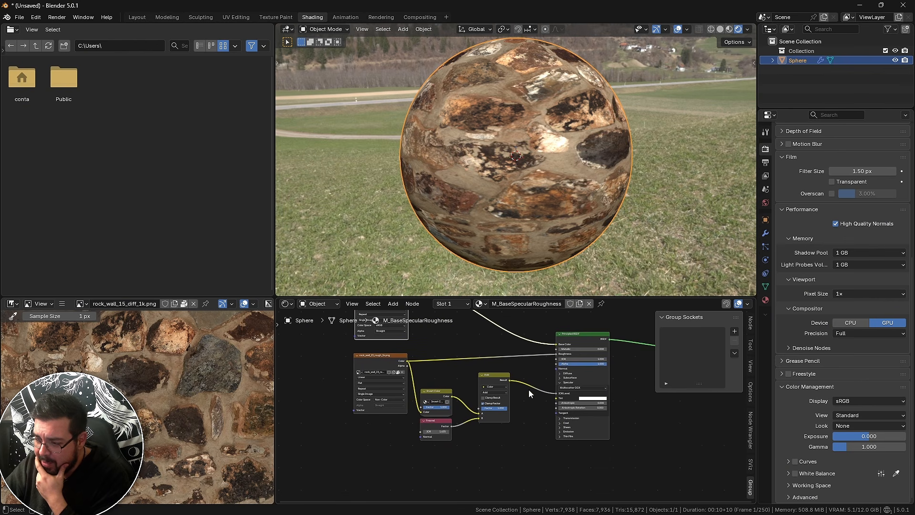
{"action": "left_click_drag", "start_coordinate": [493, 380], "coordinate": [526, 390]}
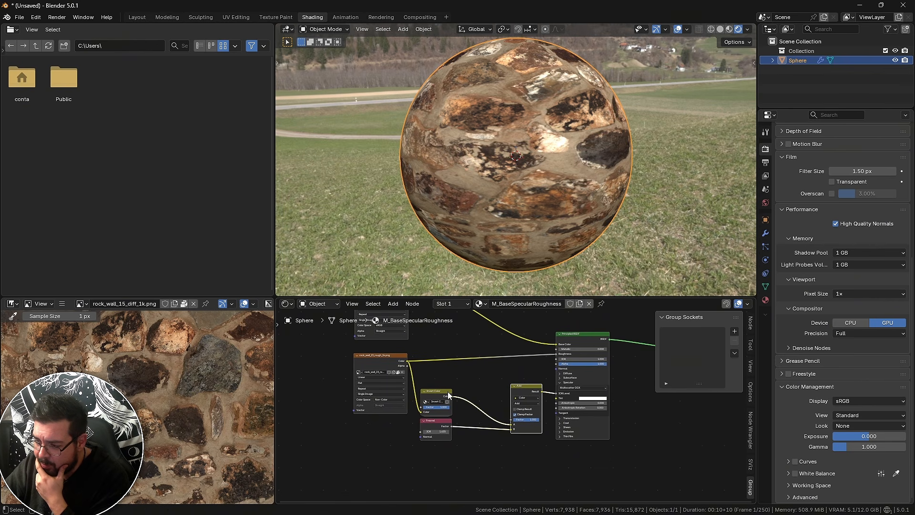
Move the Invert Color and Fresnel nodes closer to the Add node and delete the roughness texture node
{"action": "mouse_move", "coordinate": [454, 383]}
{"action": "left_mouse_down"}
{"action": "mouse_move", "coordinate": [425, 444]}
{"action": "mouse_move", "coordinate": [476, 431]}
{"action": "left_mouse_up"}
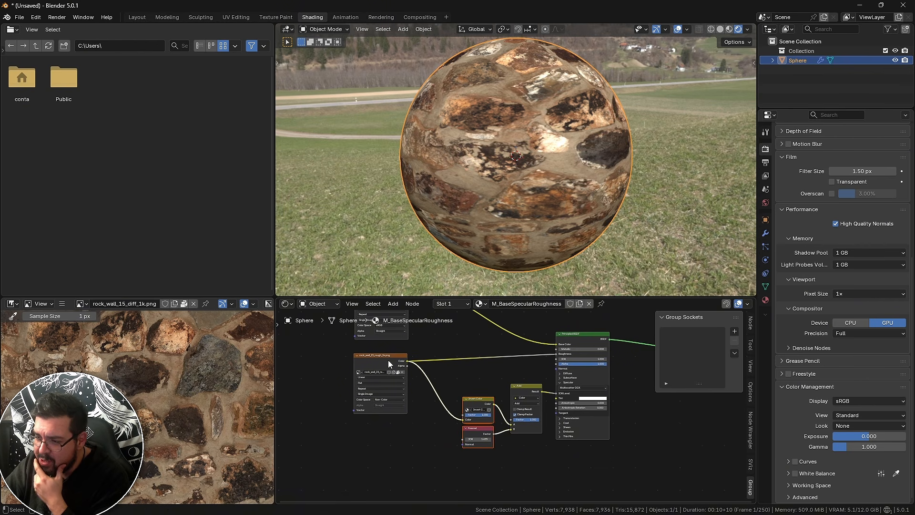
{"action": "left_click", "coordinate": [389, 362]}
{"action": "key", "text": "x"}
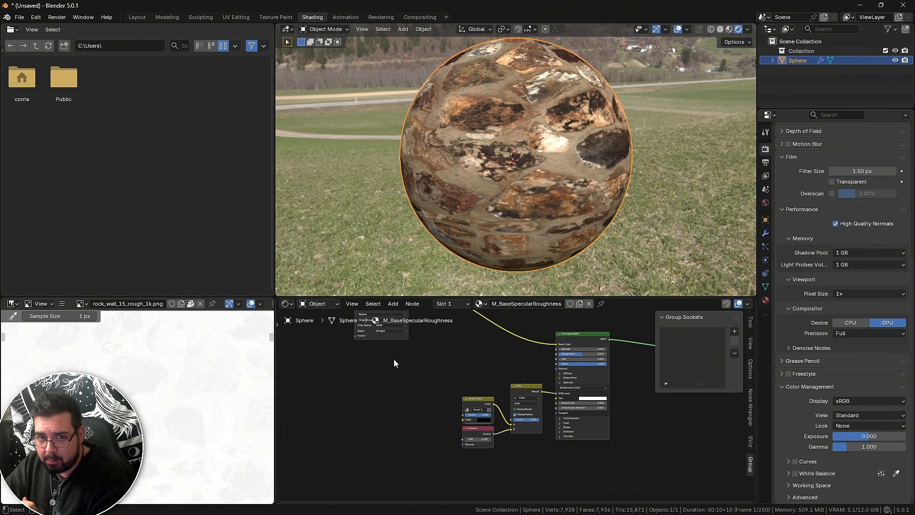
Reposition the diffuse texture node slightly above and before the Principled BSDF, keeping its base color link
{"action": "middle_click_drag", "start_coordinate": [400, 366], "coordinate": [435, 381]}
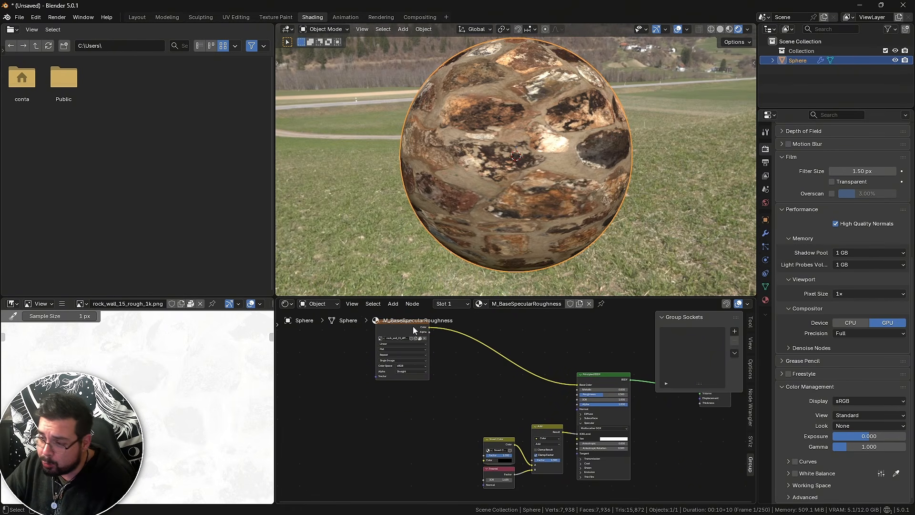
{"action": "left_click_drag", "start_coordinate": [413, 326], "coordinate": [452, 315]}
{"action": "middle_click_drag", "start_coordinate": [484, 361], "coordinate": [462, 378]}
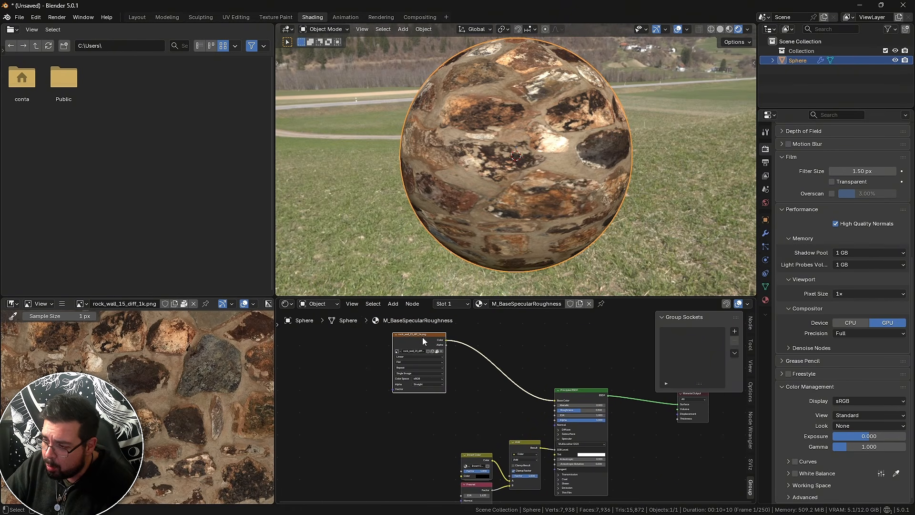
{"action": "left_click_drag", "start_coordinate": [423, 336], "coordinate": [427, 333]}
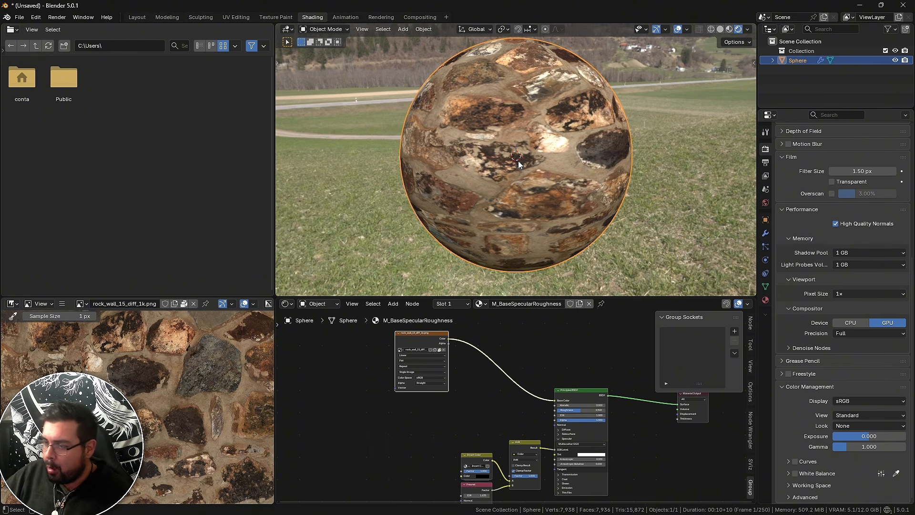
{"action": "middle_click_drag", "start_coordinate": [471, 336], "coordinate": [500, 337]}
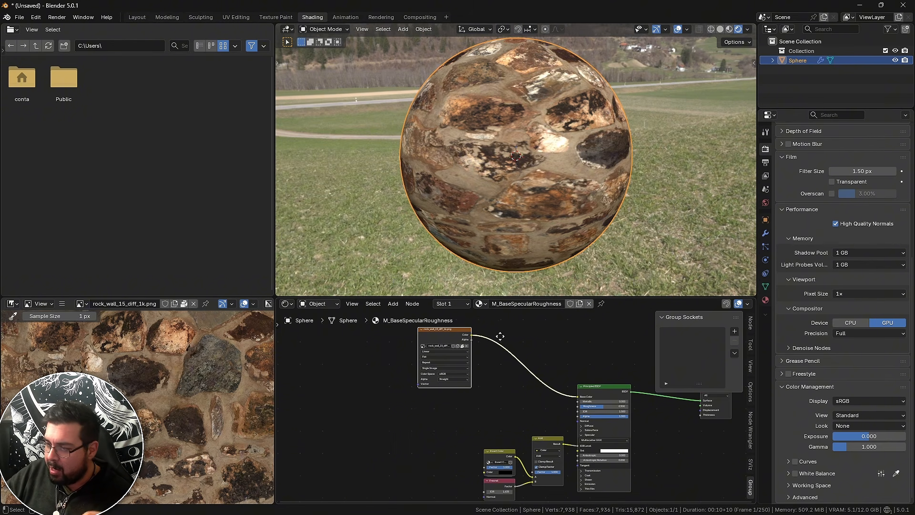
{"action": "left_click_drag", "start_coordinate": [453, 330], "coordinate": [441, 335]}
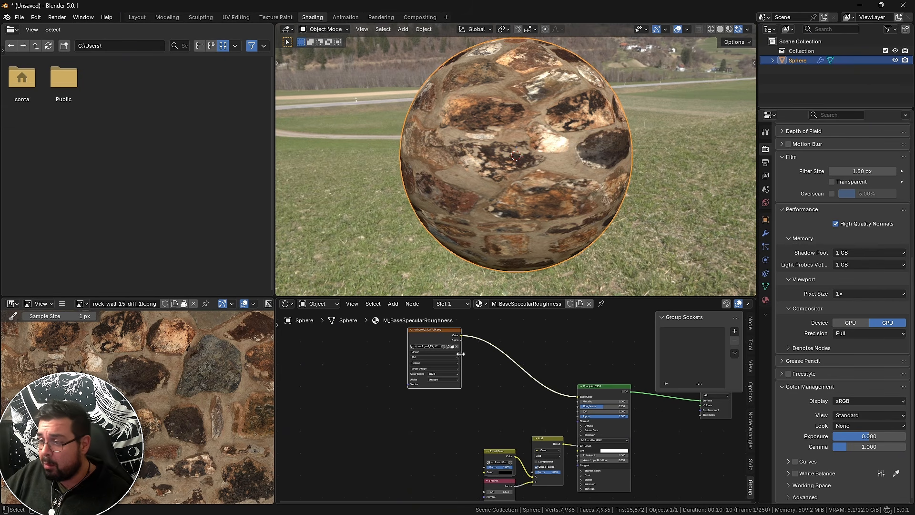
{"action": "middle_click_drag", "start_coordinate": [468, 347], "coordinate": [471, 364]}
{"action": "left_click_drag", "start_coordinate": [455, 347], "coordinate": [458, 340]}
{"action": "middle_click_drag", "start_coordinate": [502, 382], "coordinate": [482, 342]}
{"action": "scroll", "coordinate": [506, 371], "scroll_direction": "up", "scroll_amount": 2}
{"action": "middle_click_drag", "start_coordinate": [507, 370], "coordinate": [443, 372]}
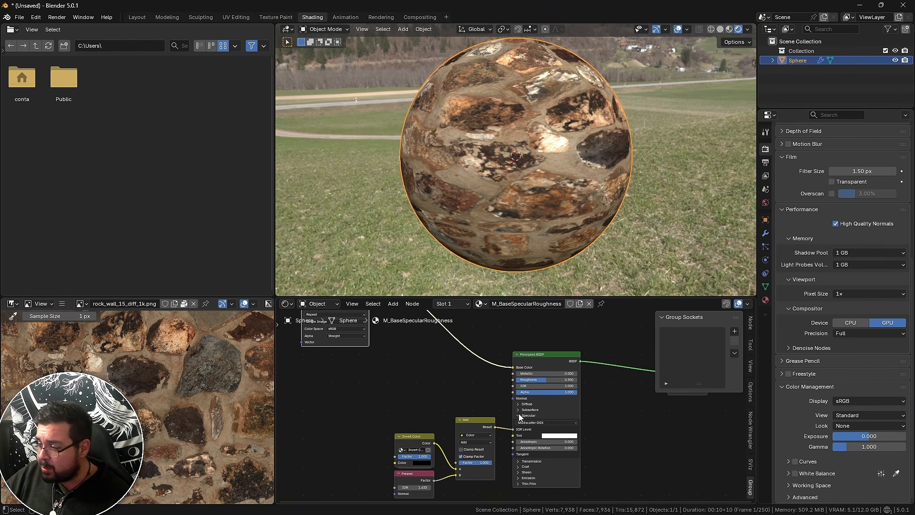
Set the Value of the Invert Color node's input color to 0.8
{"action": "middle_click_drag", "start_coordinate": [426, 466], "coordinate": [448, 426]}
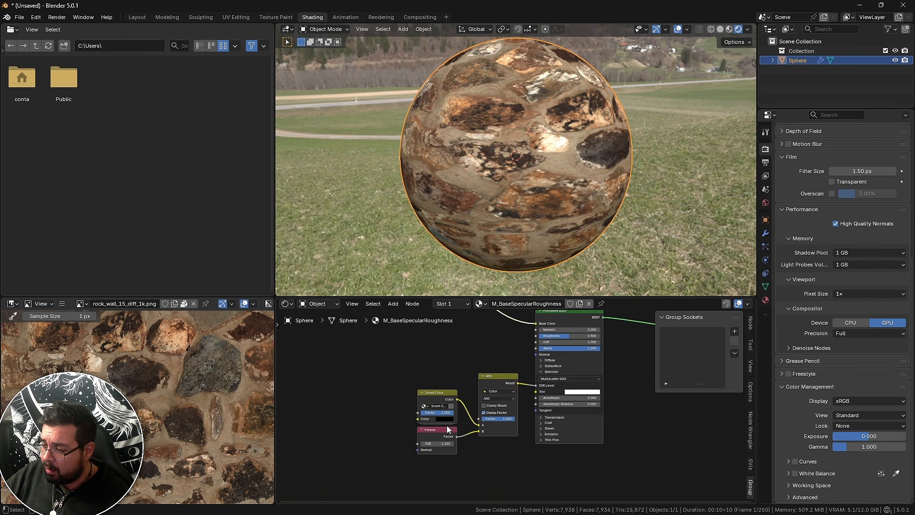
{"action": "scroll", "coordinate": [446, 424], "scroll_direction": "up", "scroll_amount": 1}
{"action": "left_click", "coordinate": [434, 422]}
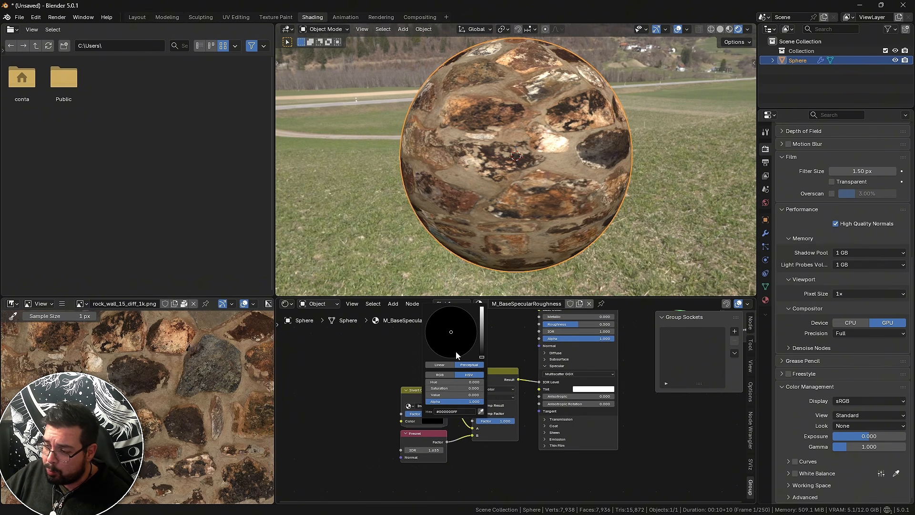
{"action": "left_click", "coordinate": [453, 395]}
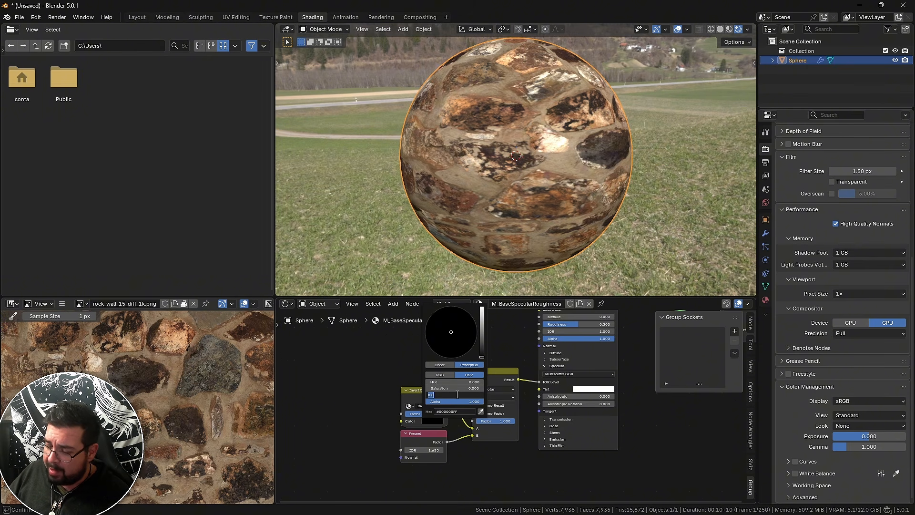
{"action": "type", "text": ".8"}
{"action": "key", "text": "Return"}
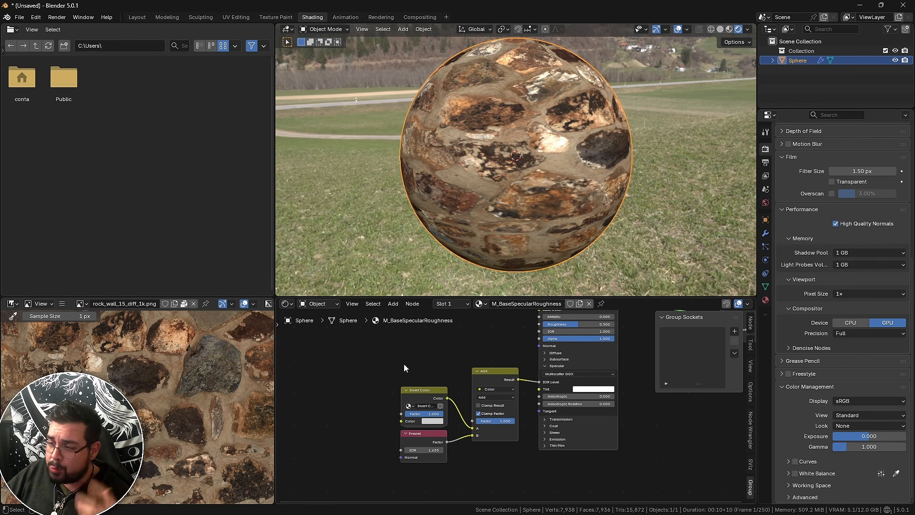
Set the Principled BSDF's roughness to 0.2
{"action": "middle_click_drag", "start_coordinate": [424, 373], "coordinate": [450, 388]}
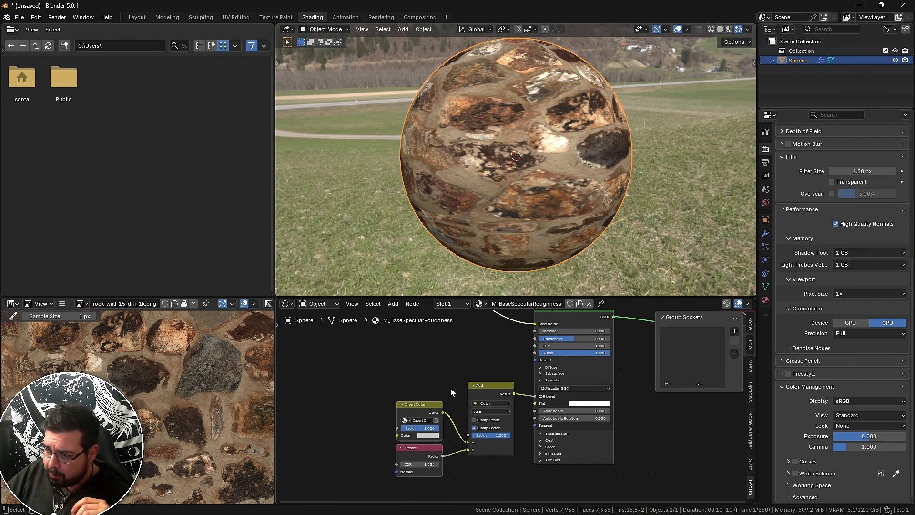
{"action": "left_click", "coordinate": [571, 340]}
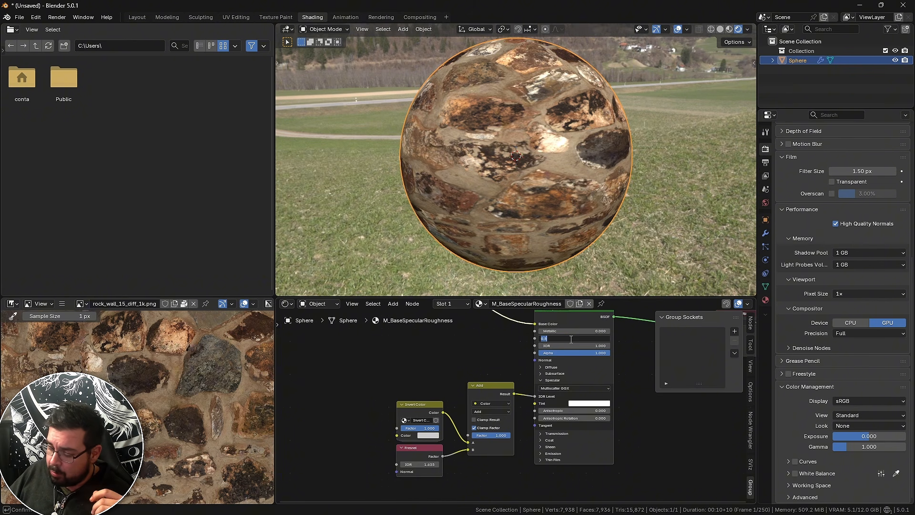
{"action": "type", "text": "0.2"}
{"action": "key", "text": "Return"}
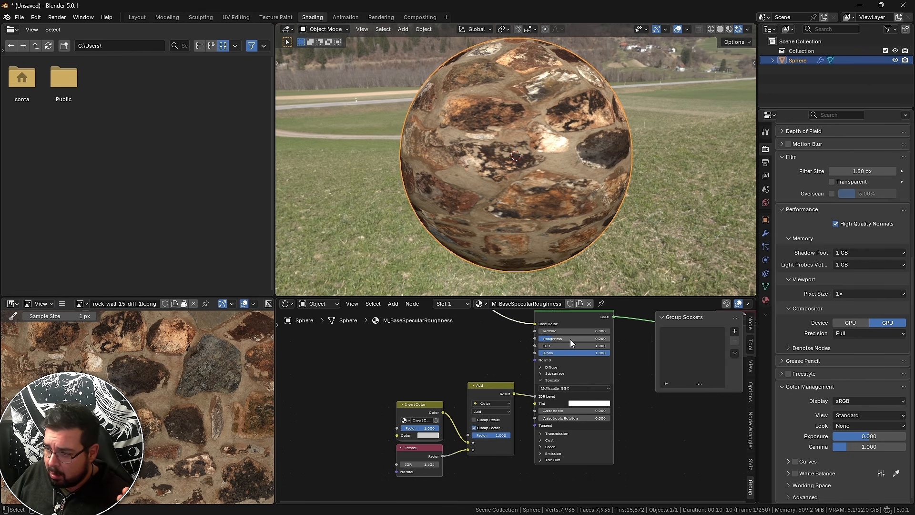
Set the Value of the Invert Color node's input color to 0.2
{"action": "left_click", "coordinate": [433, 436]}
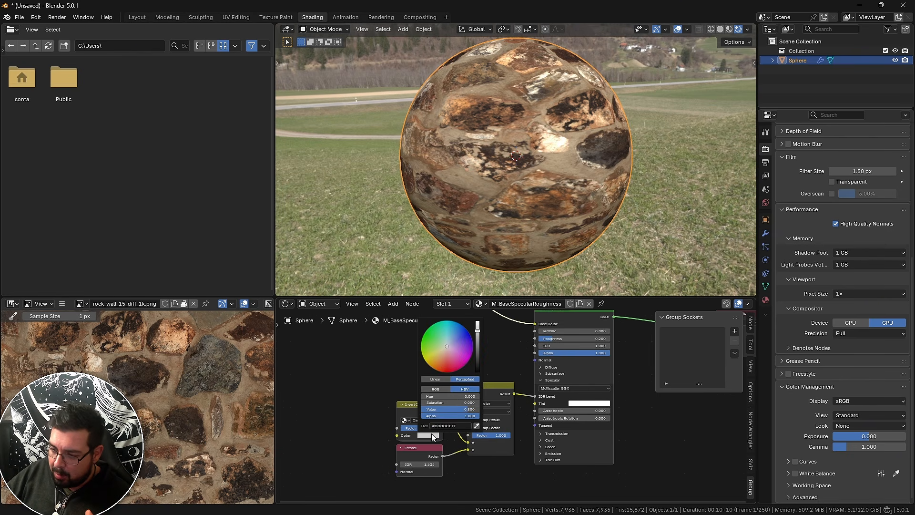
{"action": "left_click", "coordinate": [456, 408]}
{"action": "type", "text": ".2"}
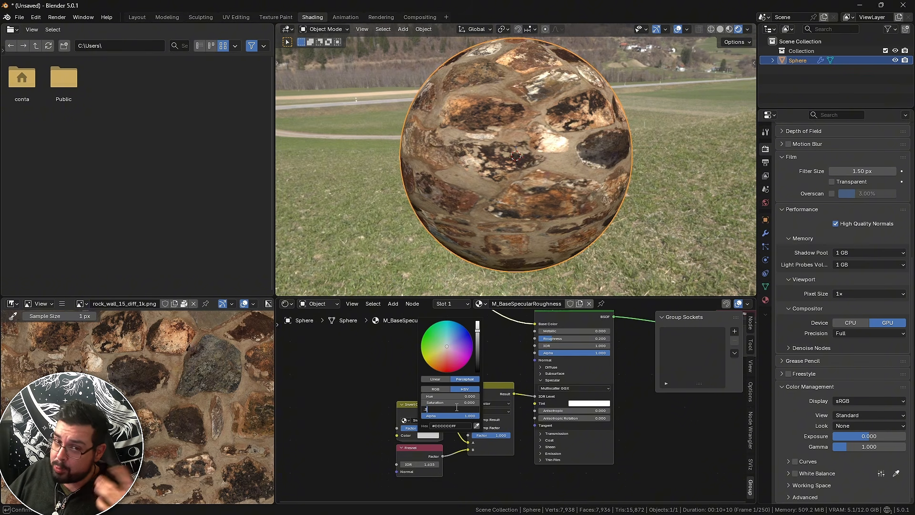
{"action": "key", "text": "Return"}
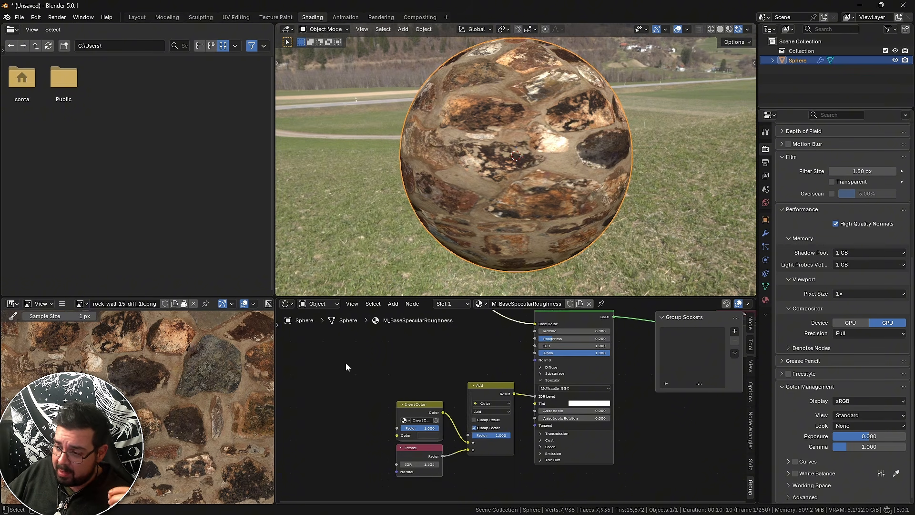
Set the Principled BSDF's roughness to 0.8
{"action": "left_click", "coordinate": [574, 339]}
{"action": "type", "text": "."}
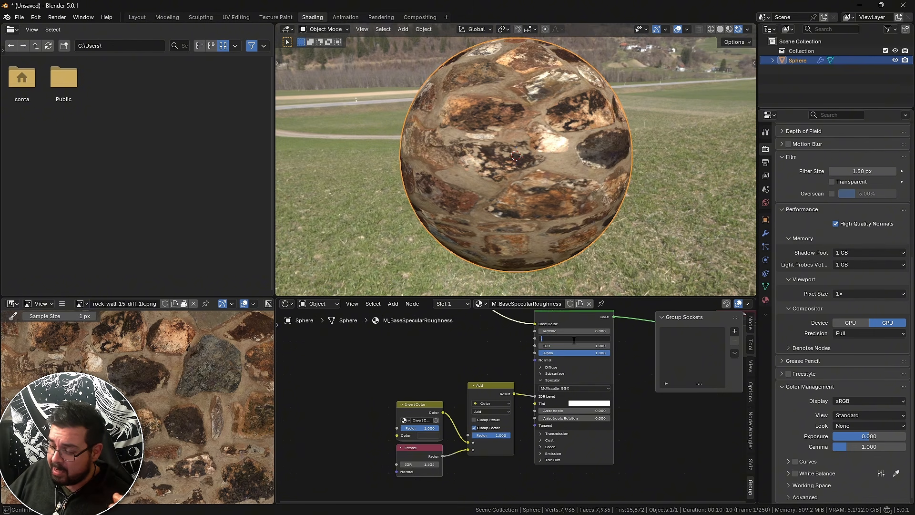
{"action": "type", "text": "8"}
{"action": "key", "text": "Return"}
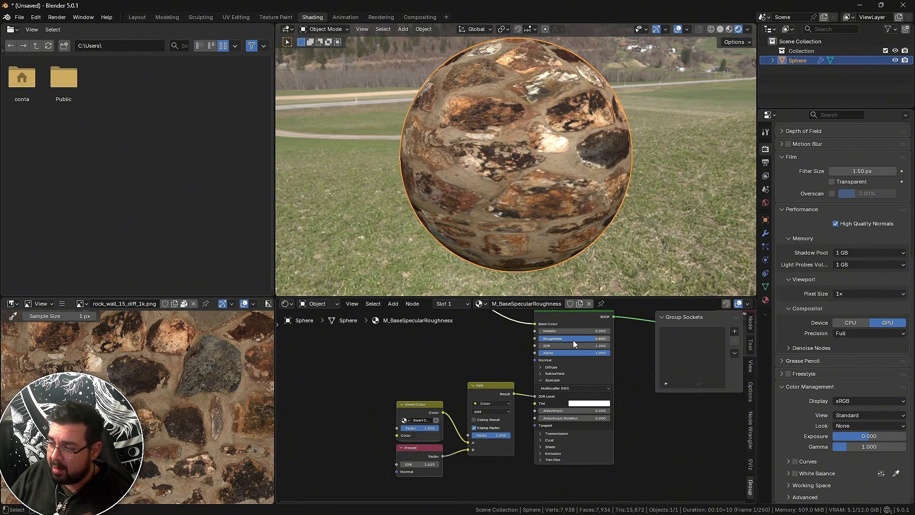
Preview the Add node's result on the sphere and space out the Invert Color, Fresnel and Add nodes
{"action": "left_click", "coordinate": [490, 382], "text": "ctrl+shift"}
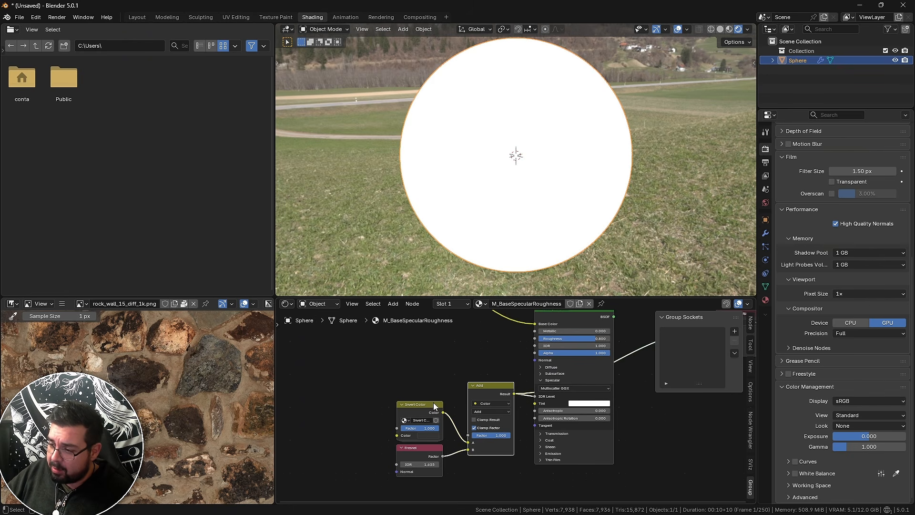
{"action": "left_click_drag", "start_coordinate": [427, 407], "coordinate": [414, 402]}
{"action": "left_click_drag", "start_coordinate": [422, 446], "coordinate": [412, 447]}
{"action": "scroll", "coordinate": [440, 415], "scroll_direction": "up", "scroll_amount": 3}
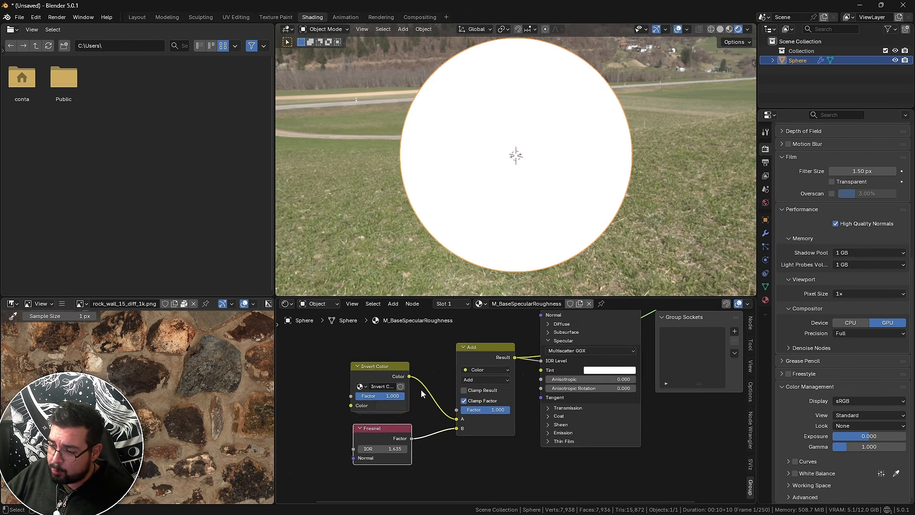
{"action": "left_click", "coordinate": [375, 405]}
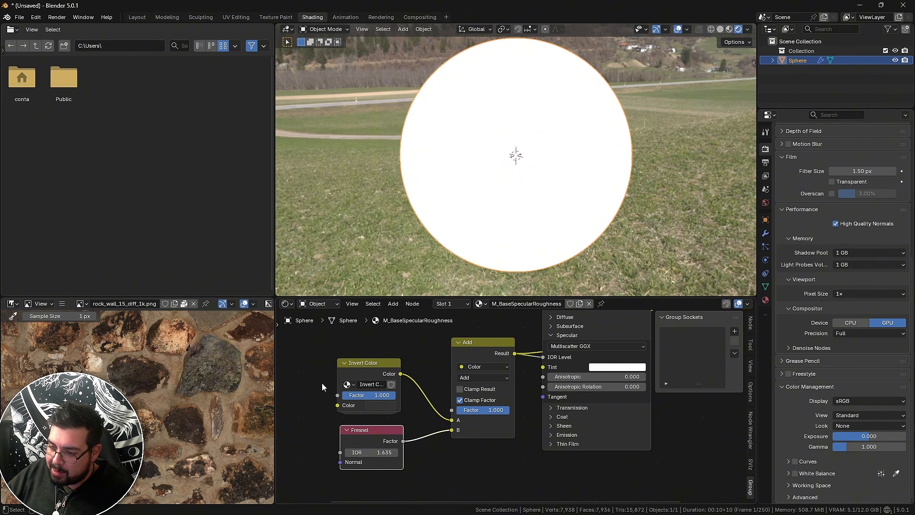
{"action": "scroll", "coordinate": [403, 356], "scroll_direction": "down", "scroll_amount": 1}
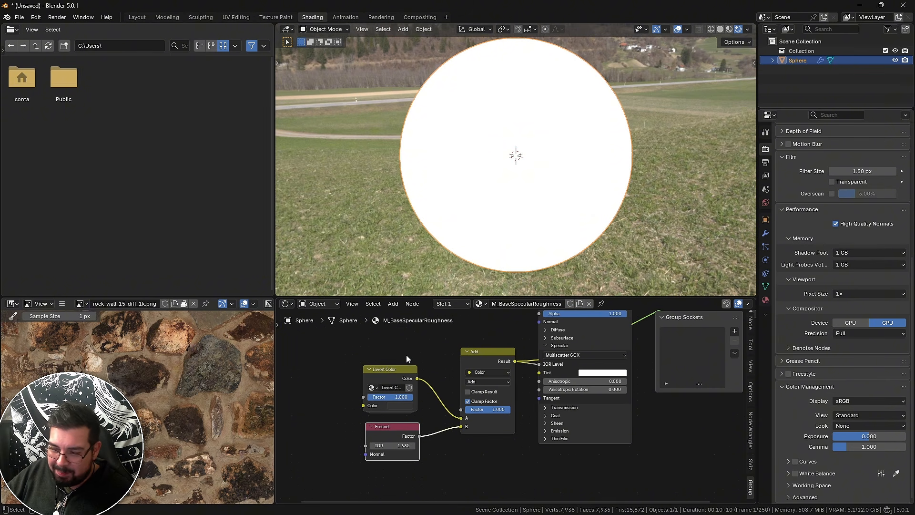
{"action": "left_click_drag", "start_coordinate": [480, 352], "coordinate": [473, 352]}
{"action": "middle_click_drag", "start_coordinate": [497, 348], "coordinate": [469, 387]}
{"action": "scroll", "coordinate": [495, 372], "scroll_direction": "down", "scroll_amount": 2}
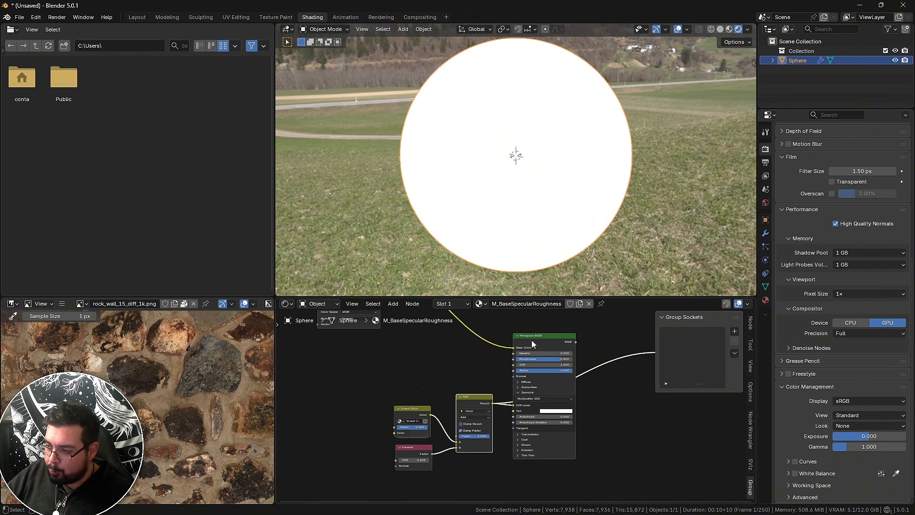
Preview the Principled BSDF on the sphere again and move the diffuse texture node further away from it
{"action": "middle_click_drag", "start_coordinate": [404, 370], "coordinate": [463, 408]}
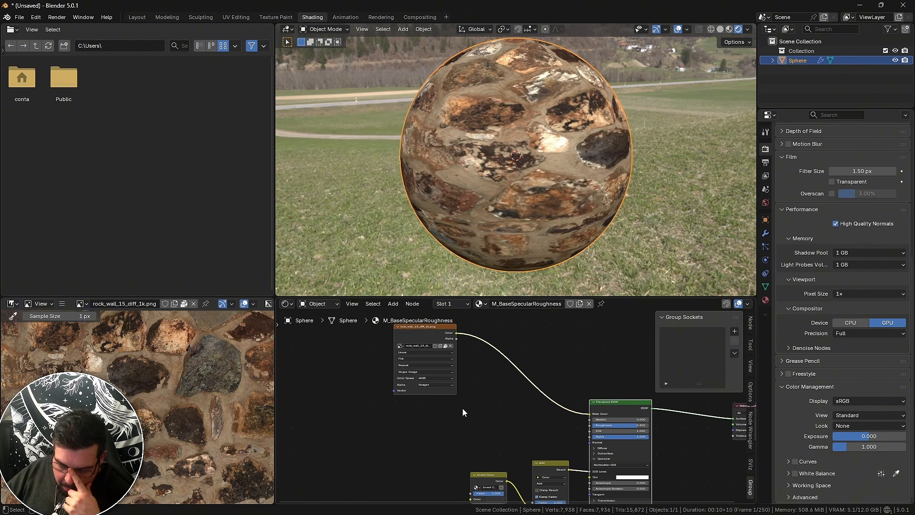
{"action": "scroll", "coordinate": [462, 408], "scroll_direction": "down", "scroll_amount": 1}
{"action": "left_click_drag", "start_coordinate": [459, 350], "coordinate": [396, 346]}
{"action": "scroll", "coordinate": [425, 362], "scroll_direction": "up", "scroll_amount": 1}
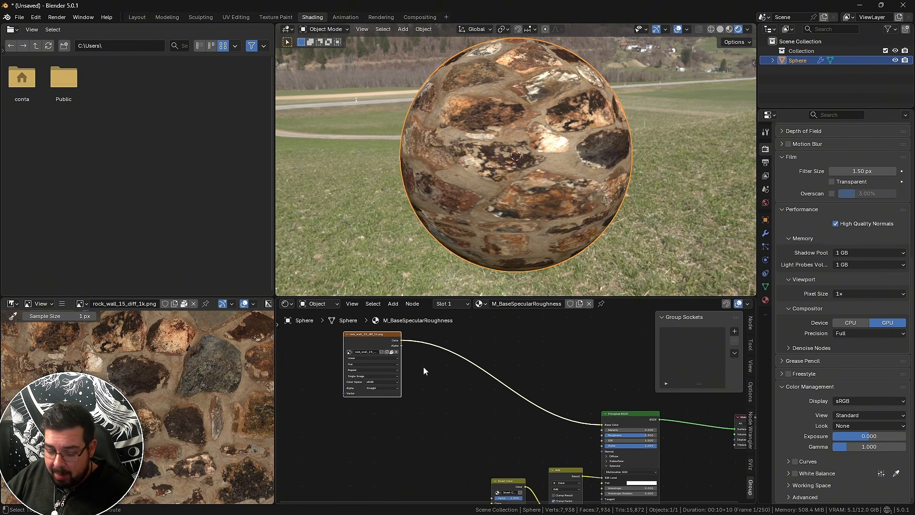
Add a Separate Color node beside the diffuse texture node and connect the texture's Color output to its Color input
{"action": "key", "text": "shift+a"}
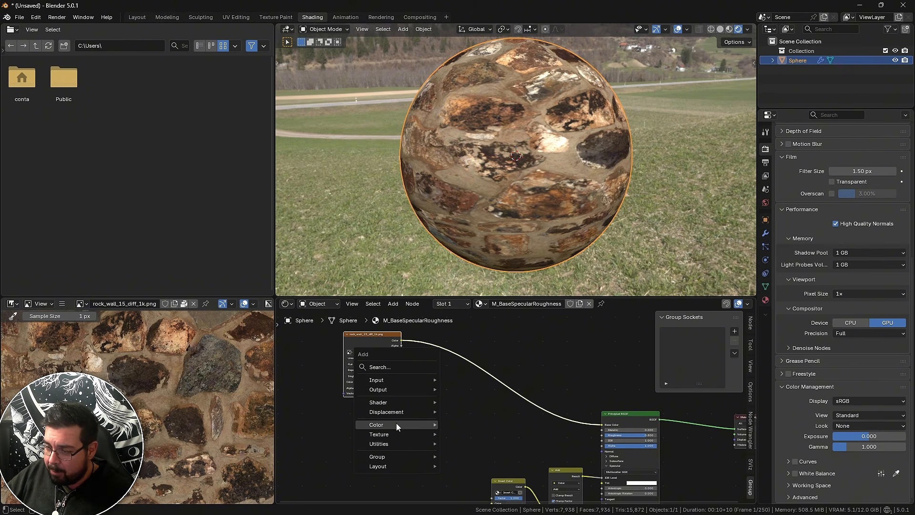
{"action": "mouse_move", "coordinate": [397, 424]}
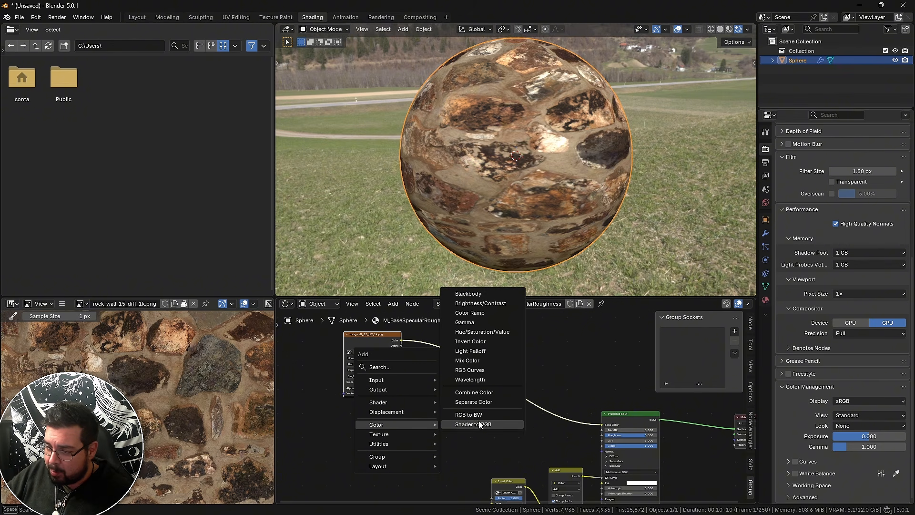
{"action": "left_click", "coordinate": [480, 403]}
{"action": "left_click", "coordinate": [445, 385]}
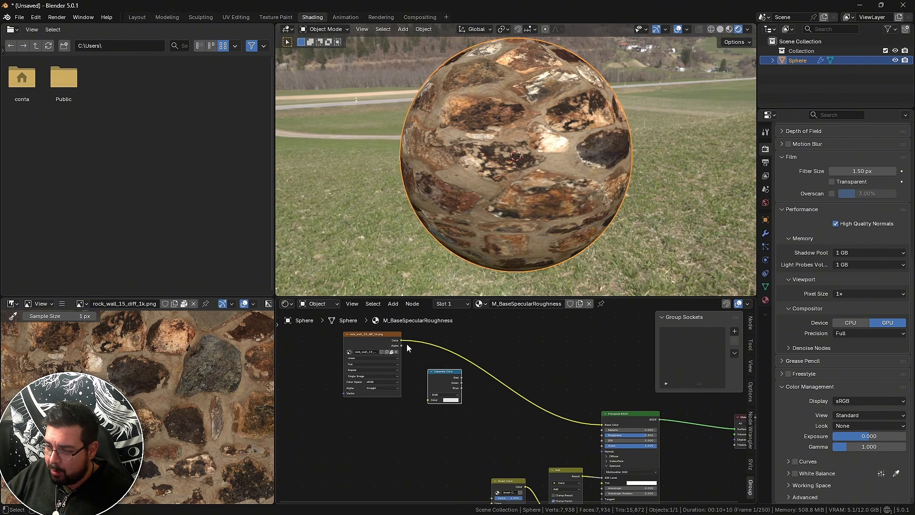
{"action": "left_click_drag", "start_coordinate": [403, 340], "coordinate": [430, 373]}
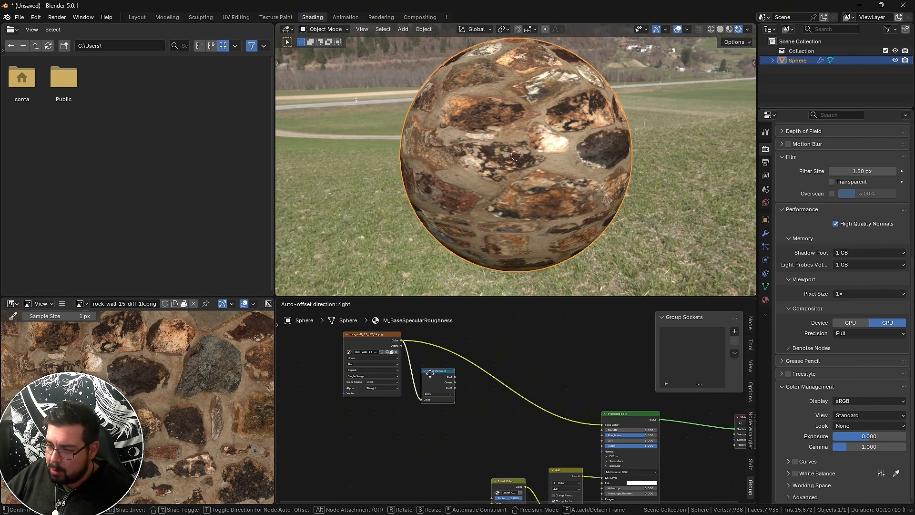
{"action": "left_click", "coordinate": [430, 376]}
Preview the Separate Color node's Red, Green and Blue channels one after another on the sphere
{"action": "scroll", "coordinate": [434, 380], "scroll_direction": "up", "scroll_amount": 2}
{"action": "scroll", "coordinate": [477, 414], "scroll_direction": "down", "scroll_amount": 1}
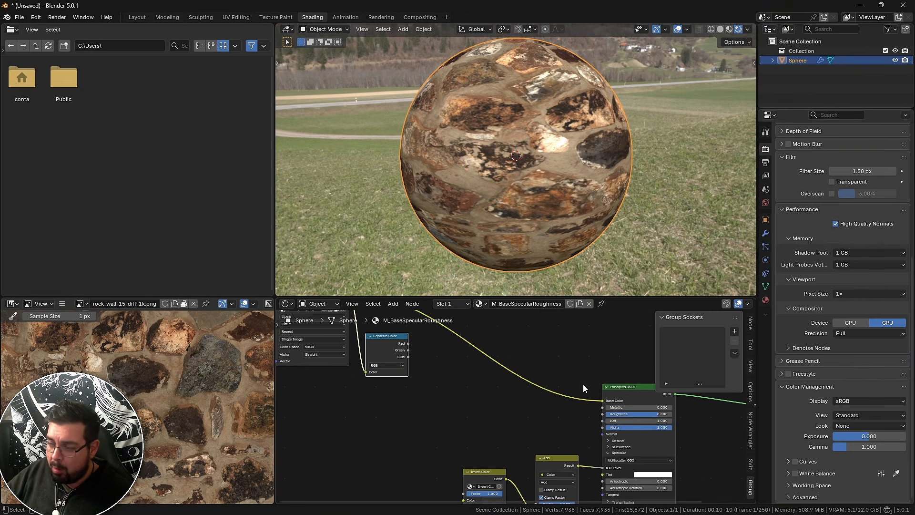
{"action": "middle_click_drag", "start_coordinate": [455, 372], "coordinate": [506, 392]}
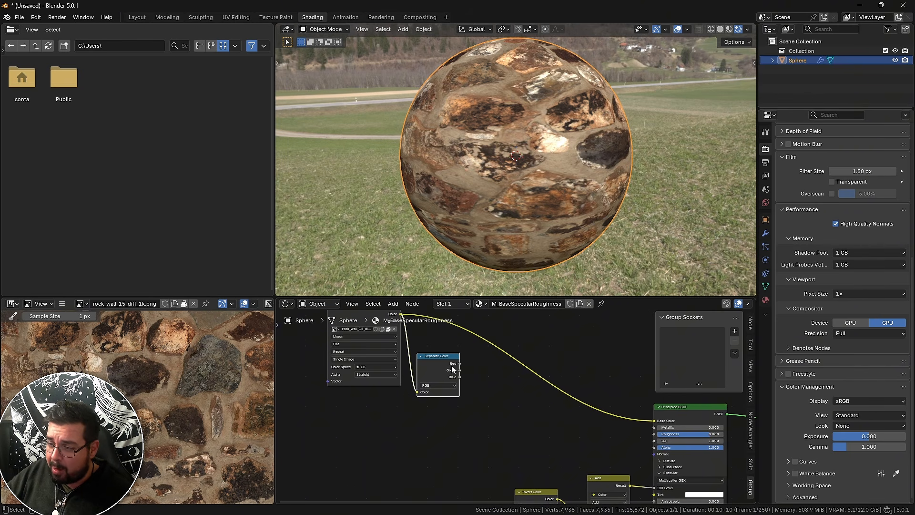
{"action": "left_click", "coordinate": [447, 360], "text": "ctrl+shift"}
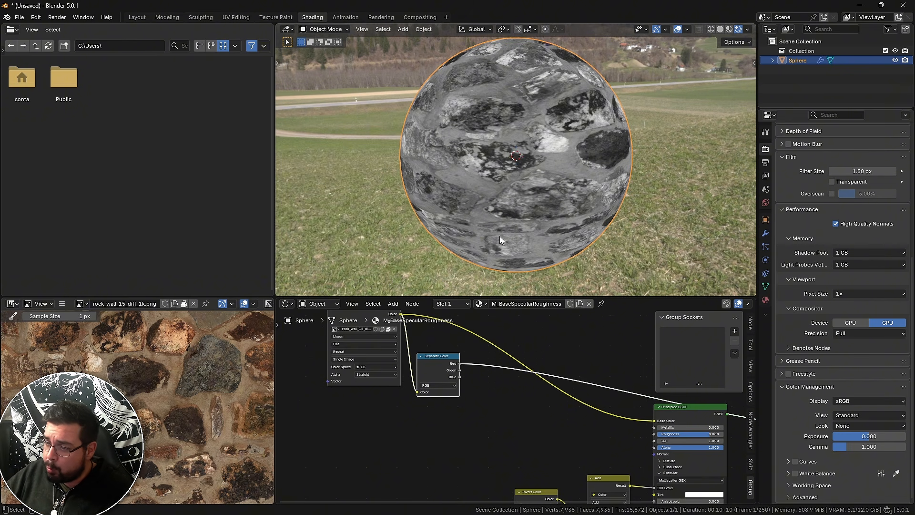
{"action": "left_click", "coordinate": [437, 356], "text": "ctrl+shift"}
{"action": "left_click", "coordinate": [437, 356], "text": "ctrl+shift"}
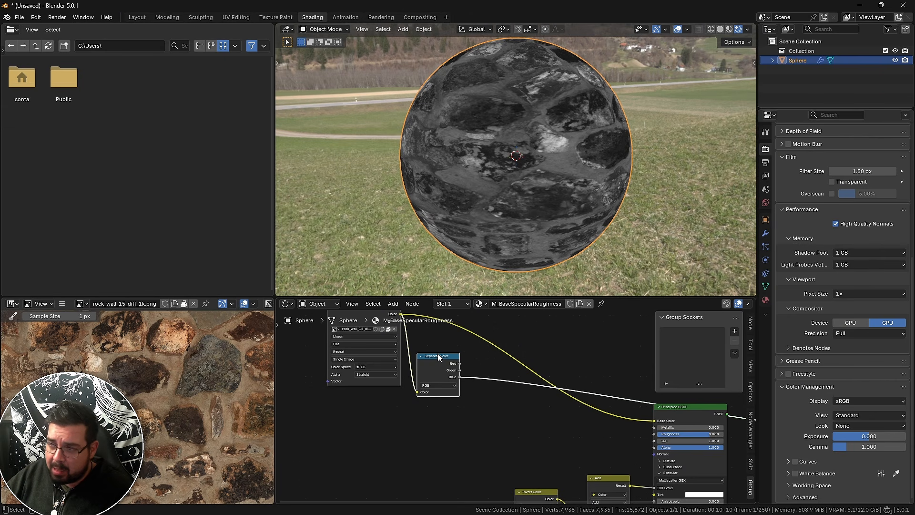
Cycle the sphere preview through the Separate Color node's Red and Green channels again and return to Blue
{"action": "left_click", "coordinate": [437, 353], "text": "ctrl+shift"}
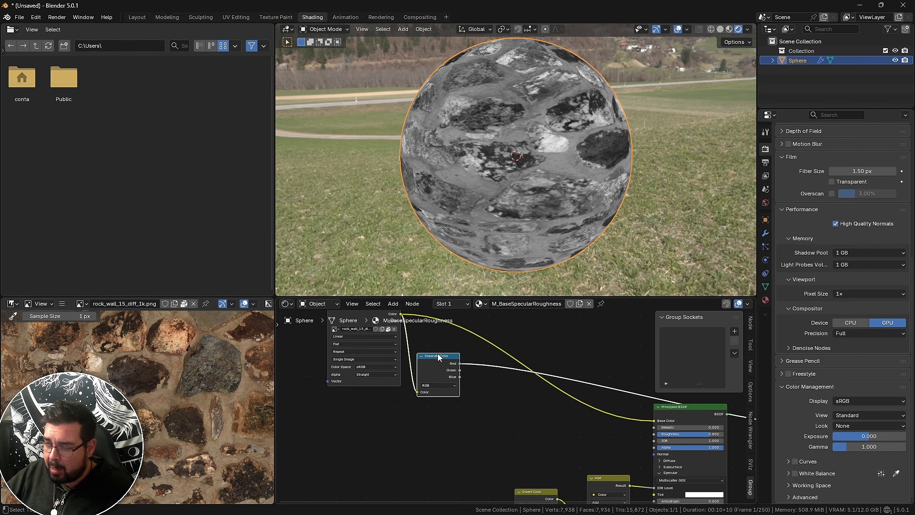
{"action": "left_click", "coordinate": [437, 354], "text": "ctrl+shift"}
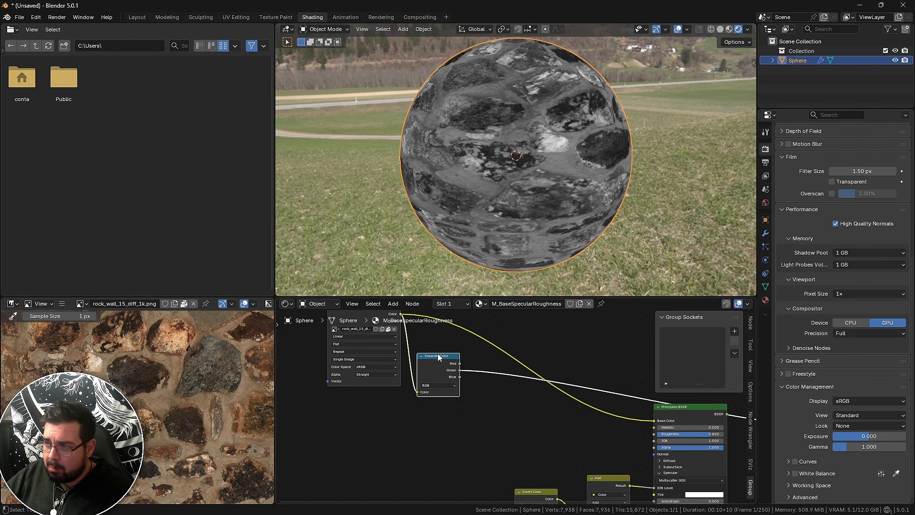
{"action": "left_click", "coordinate": [437, 354], "text": "ctrl+shift"}
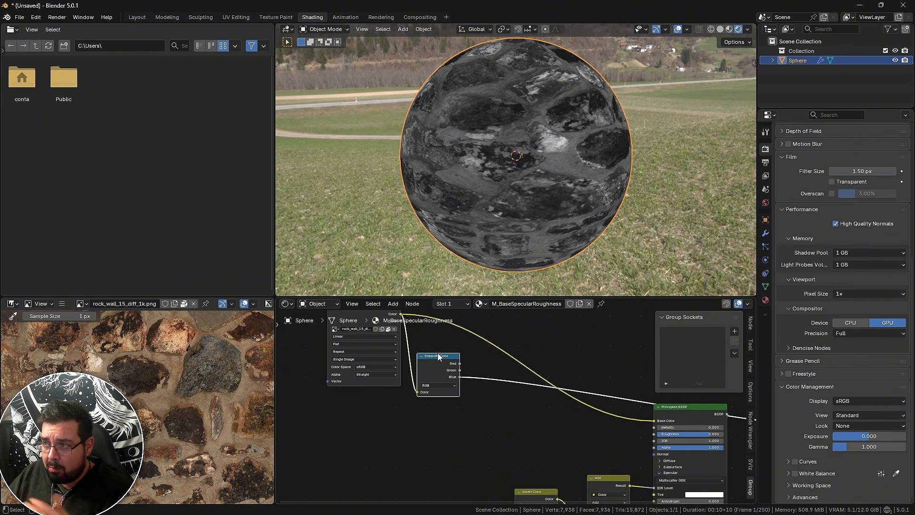
Move the diffuse texture node and the Separate Color node further away from the Principled BSDF
{"action": "middle_click_drag", "start_coordinate": [472, 369], "coordinate": [458, 344]}
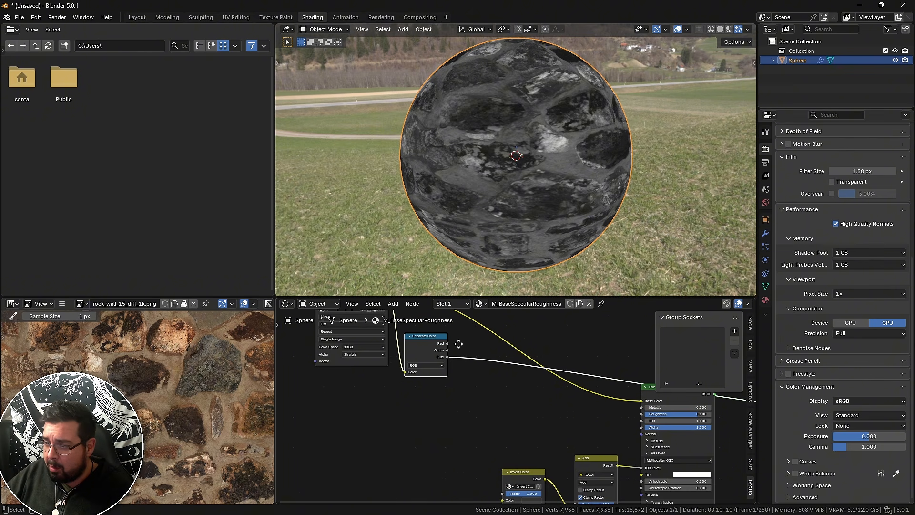
{"action": "middle_click_drag", "start_coordinate": [403, 364], "coordinate": [443, 406]}
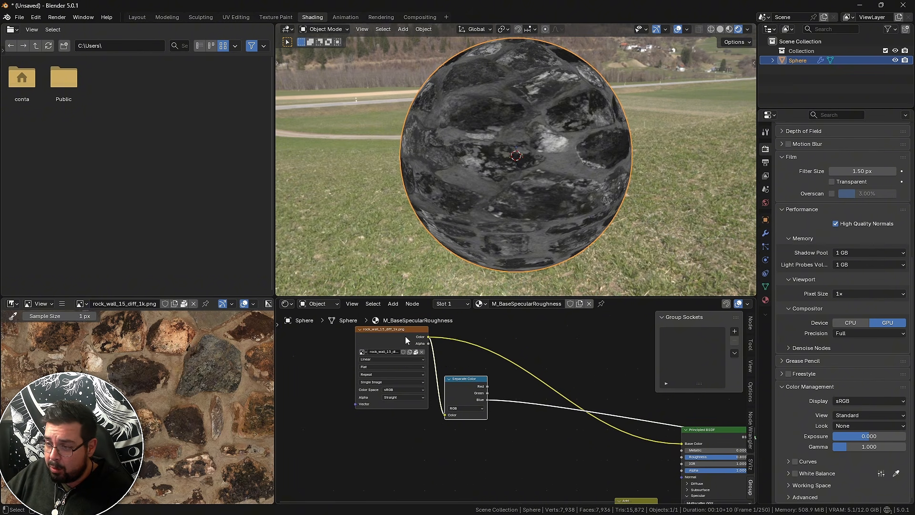
{"action": "left_click_drag", "start_coordinate": [396, 330], "coordinate": [354, 330]}
{"action": "left_click_drag", "start_coordinate": [456, 378], "coordinate": [417, 401]}
Add a Color Ramp node on the preview link coming from the Separate Color node's Blue output
{"action": "middle_click_drag", "start_coordinate": [487, 362], "coordinate": [475, 308]}
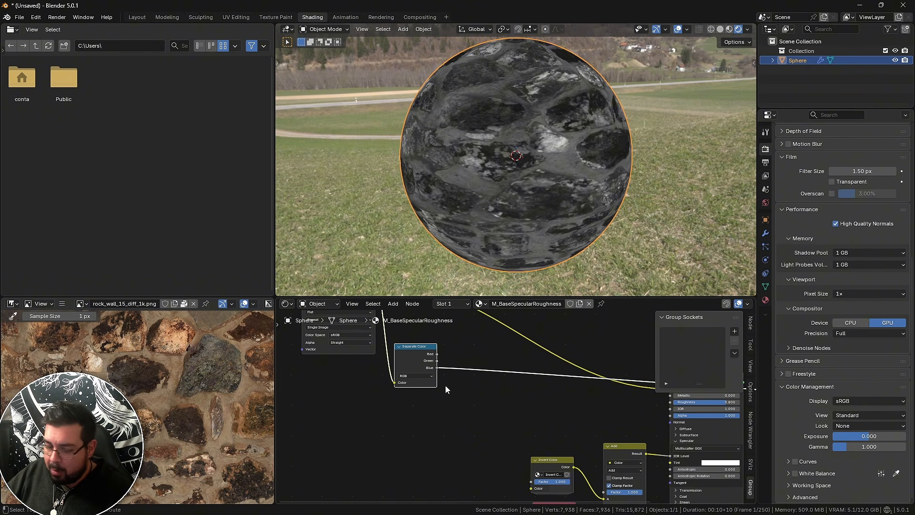
{"action": "key", "text": "shift+a"}
{"action": "mouse_move", "coordinate": [445, 385]}
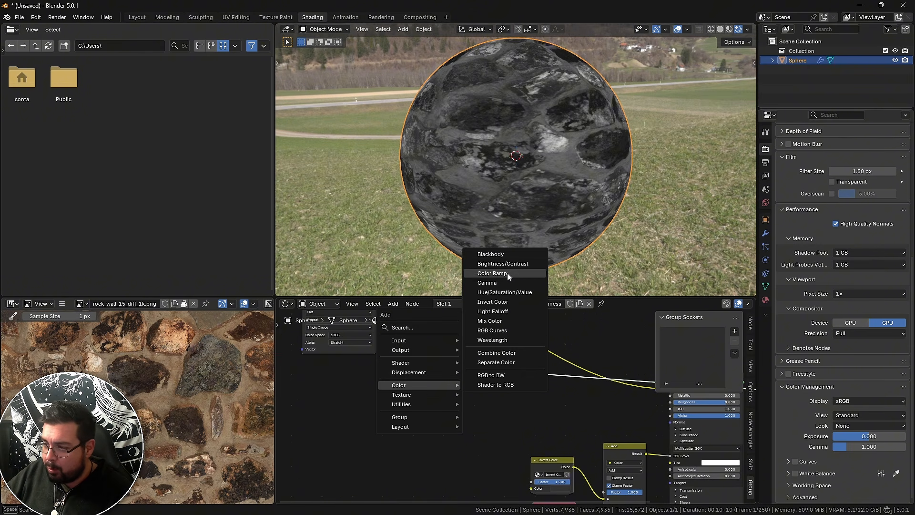
{"action": "left_click", "coordinate": [494, 273]}
{"action": "left_click", "coordinate": [451, 317]}
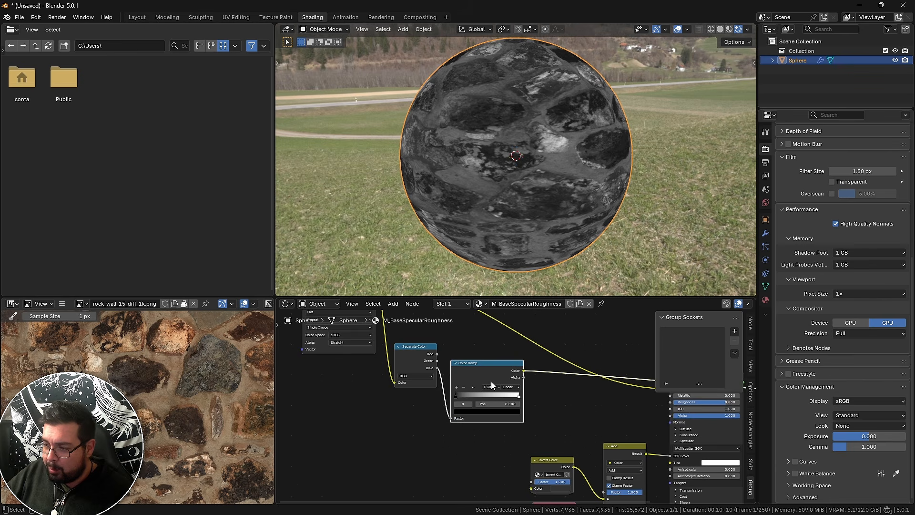
Set the color value of the Color Ramp's white stop to 0.2
{"action": "middle_click_drag", "start_coordinate": [488, 380], "coordinate": [445, 399]}
{"action": "scroll", "coordinate": [441, 340], "scroll_direction": "up", "scroll_amount": 4}
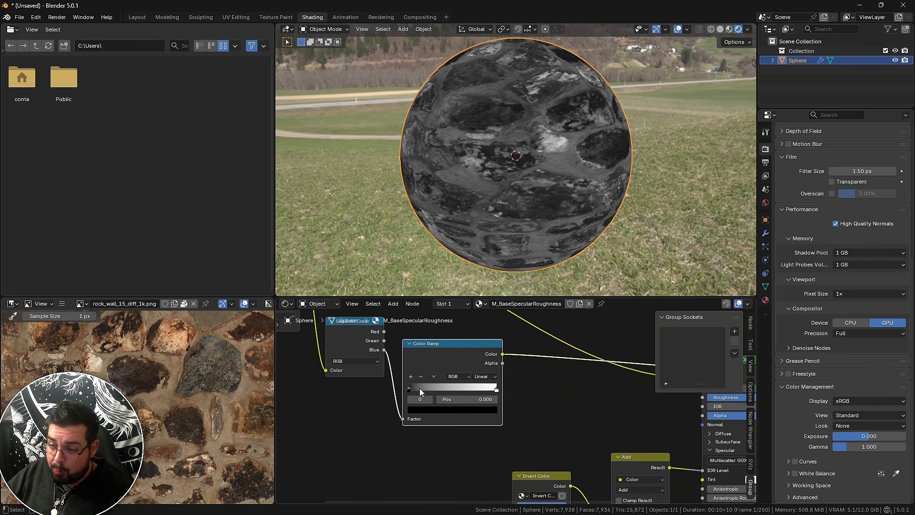
{"action": "left_click", "coordinate": [496, 390]}
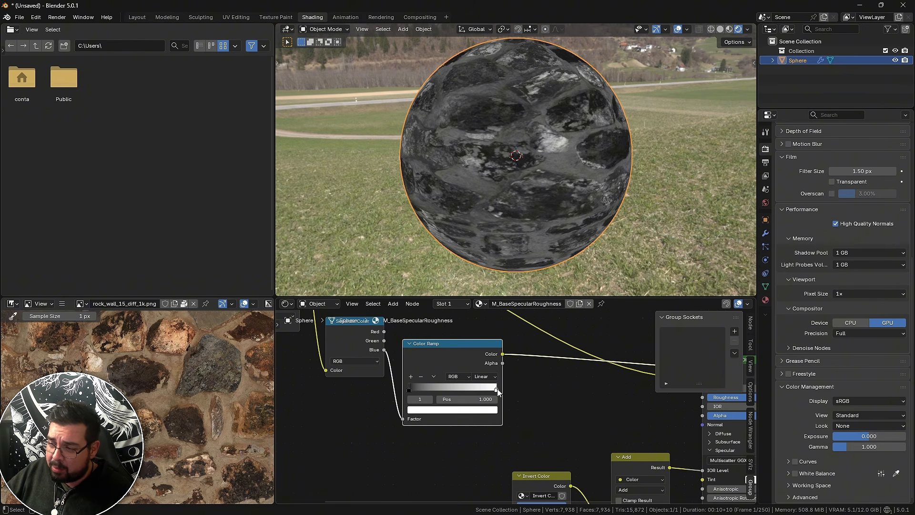
{"action": "left_click", "coordinate": [482, 411]}
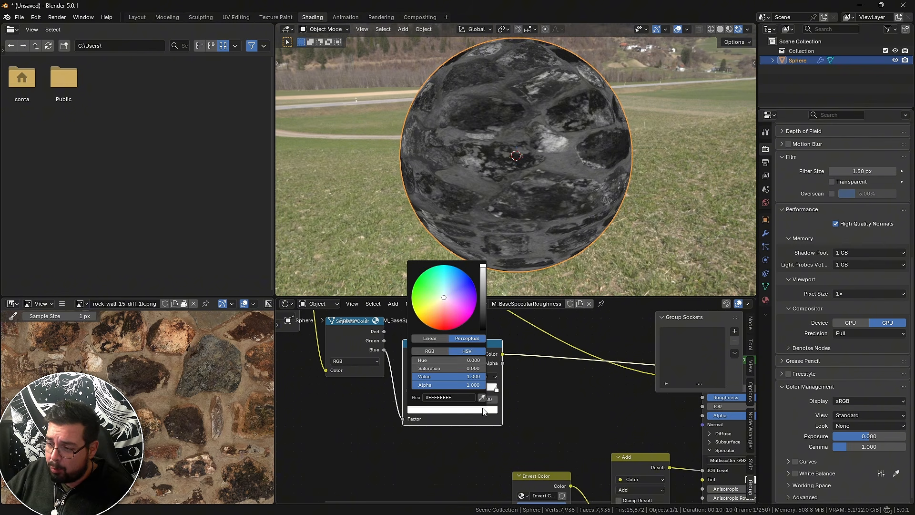
{"action": "left_click", "coordinate": [465, 376]}
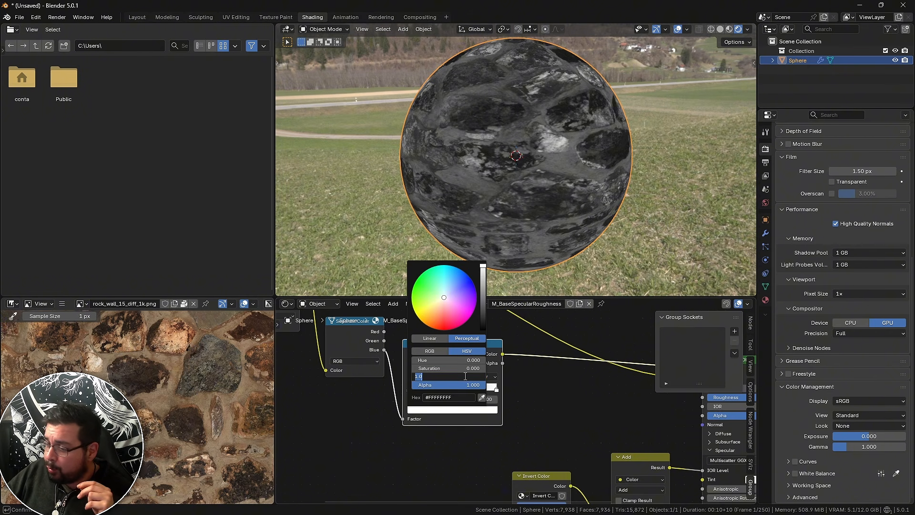
{"action": "type", "text": "0.2"}
{"action": "key", "text": "Return"}
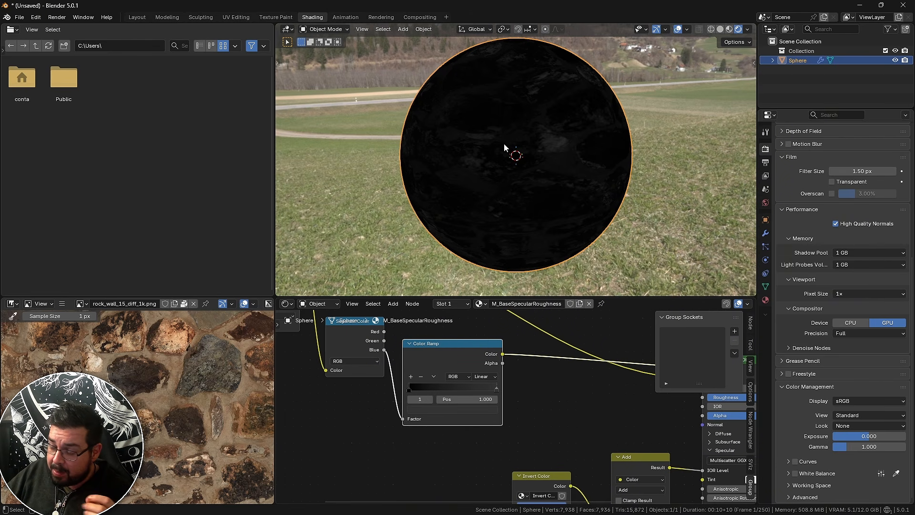
Preview the diffuse texture on the sphere and then the Color Ramp's result to compare them
{"action": "left_click_drag", "start_coordinate": [442, 344], "coordinate": [440, 332]}
{"action": "middle_click_drag", "start_coordinate": [452, 332], "coordinate": [488, 413]}
{"action": "scroll", "coordinate": [526, 153], "scroll_direction": "up", "scroll_amount": 1}
{"action": "scroll", "coordinate": [476, 343], "scroll_direction": "down", "scroll_amount": 1}
{"action": "left_click", "coordinate": [329, 336], "text": "ctrl+shift"}
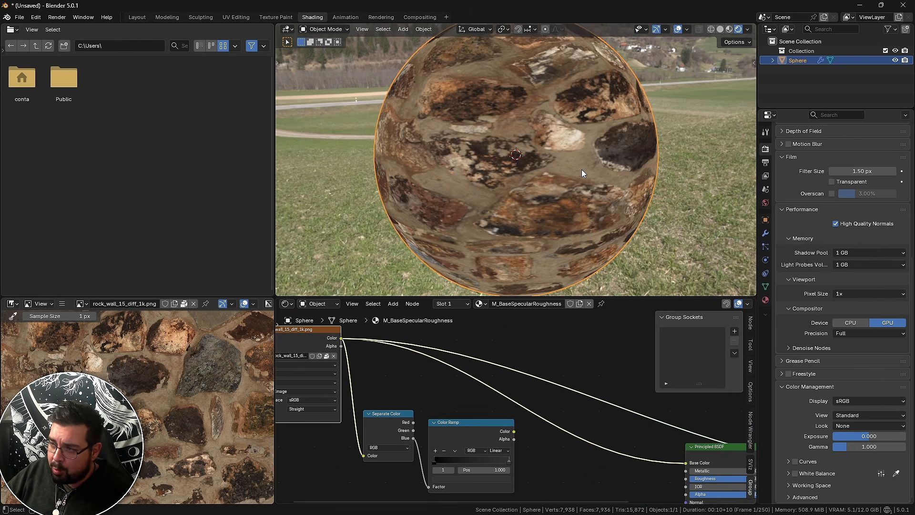
{"action": "middle_click_drag", "start_coordinate": [542, 390], "coordinate": [540, 365]}
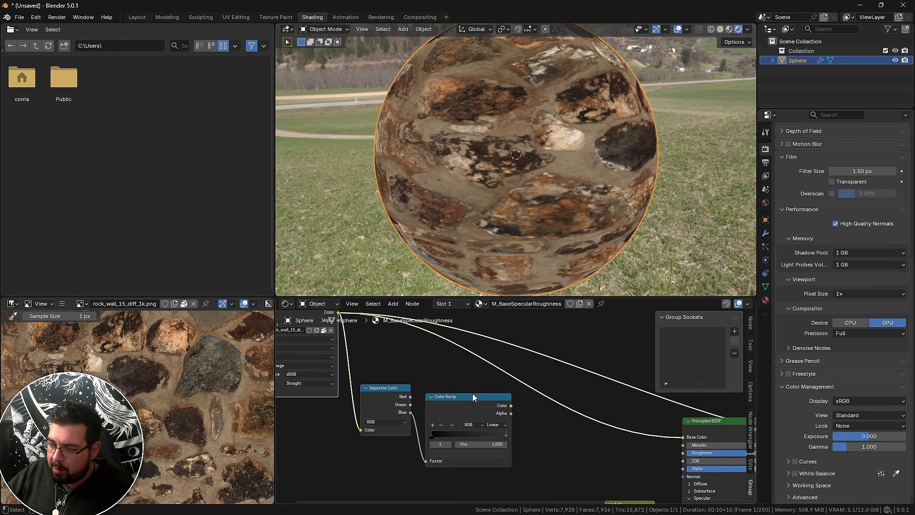
{"action": "left_click", "coordinate": [470, 396], "text": "ctrl+shift"}
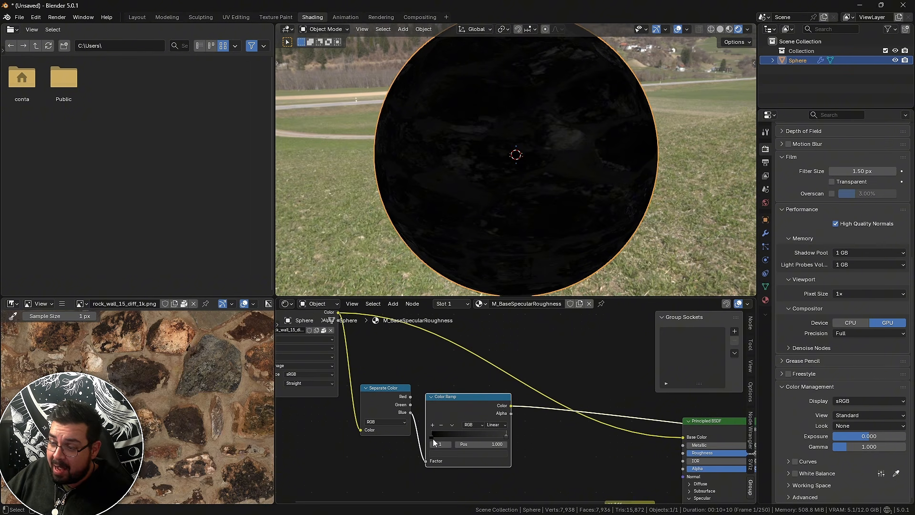
Reverse the Color Ramp's shades by lightening the first stop to dark grey and darkening the last stop to black
{"action": "mouse_move", "coordinate": [433, 437]}
{"action": "left_mouse_down"}
{"action": "mouse_move", "coordinate": [455, 437]}
{"action": "mouse_move", "coordinate": [443, 438]}
{"action": "left_mouse_up"}
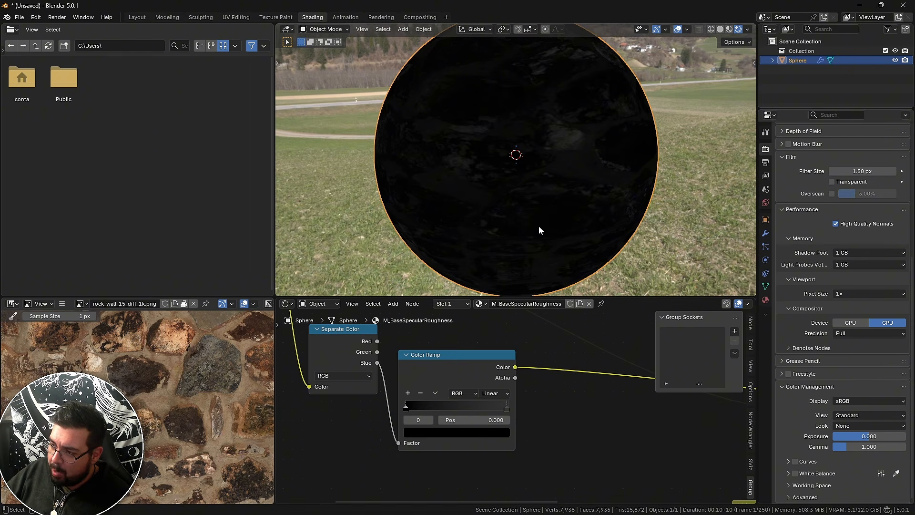
{"action": "left_click", "coordinate": [455, 434]}
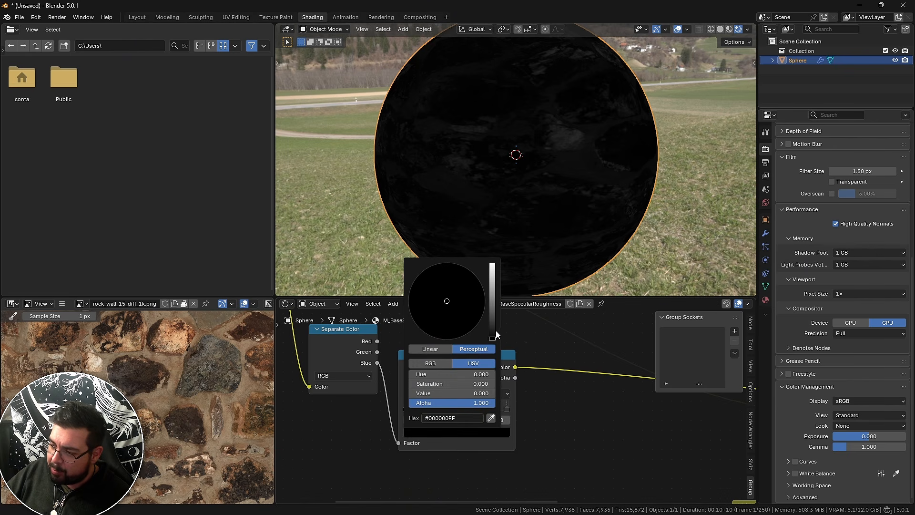
{"action": "left_click_drag", "start_coordinate": [496, 333], "coordinate": [492, 339]}
{"action": "left_click", "coordinate": [493, 434]}
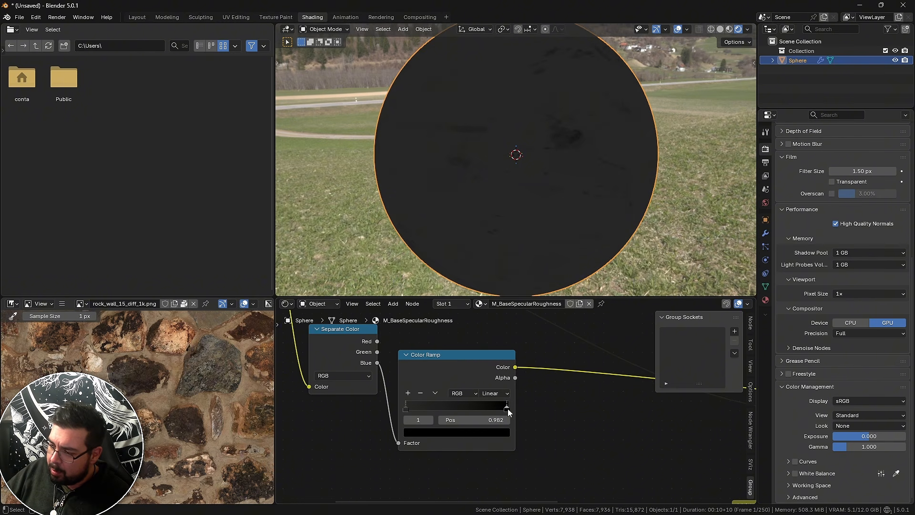
Slide the Color Ramp's black stop towards the grey one, to position 0.127
{"action": "left_click_drag", "start_coordinate": [507, 408], "coordinate": [420, 405]}
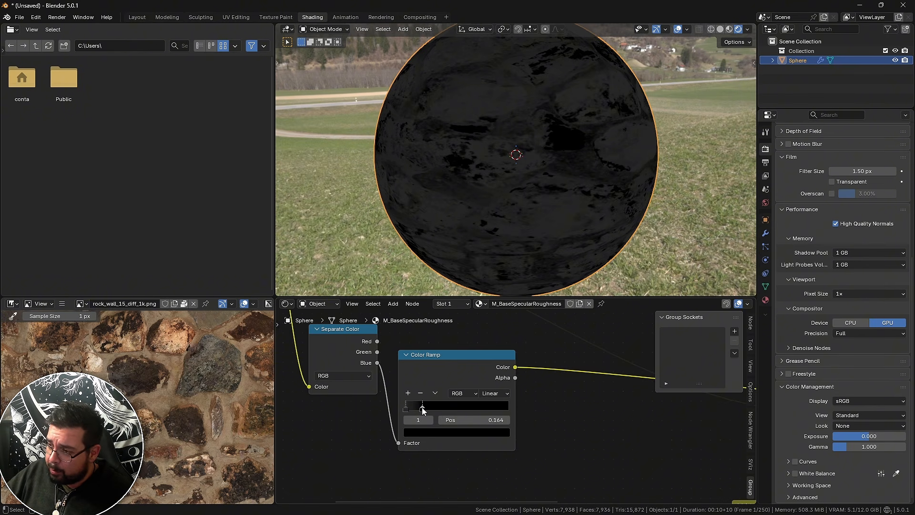
{"action": "left_click_drag", "start_coordinate": [421, 409], "coordinate": [413, 413]}
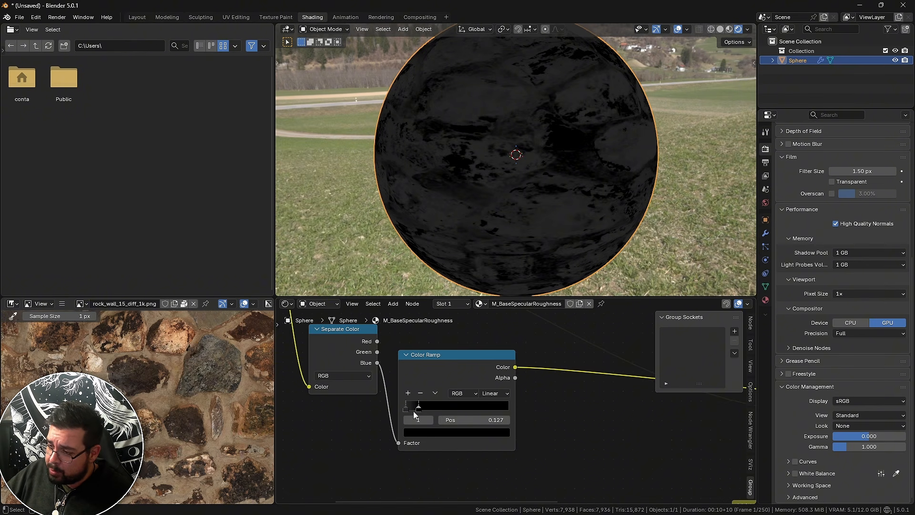
{"action": "left_click", "coordinate": [416, 412]}
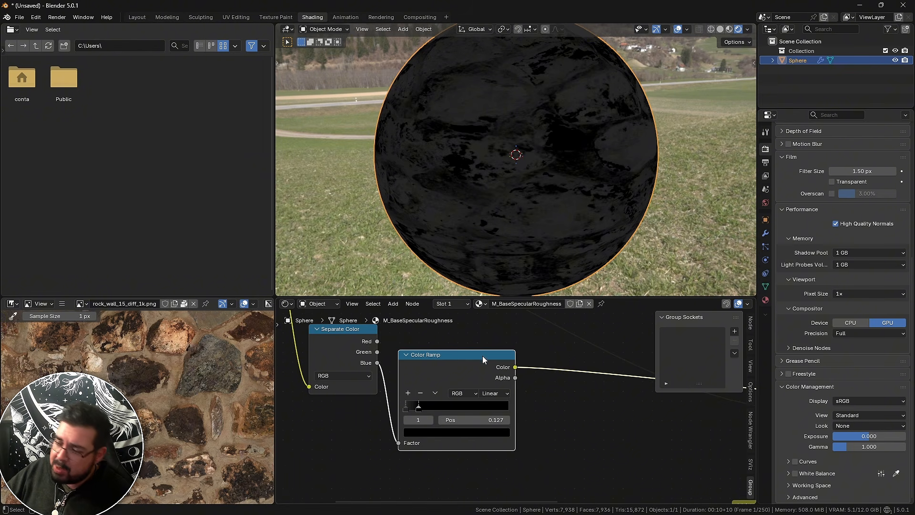
Add an Invert Color node linked from the Color Ramp's Color output and place it before the Principled BSDF
{"action": "scroll", "coordinate": [483, 356], "scroll_direction": "down", "scroll_amount": 1}
{"action": "scroll", "coordinate": [479, 353], "scroll_direction": "down", "scroll_amount": 1}
{"action": "scroll", "coordinate": [484, 349], "scroll_direction": "down", "scroll_amount": 4}
{"action": "middle_click_drag", "start_coordinate": [506, 352], "coordinate": [406, 351]}
{"action": "scroll", "coordinate": [413, 336], "scroll_direction": "up", "scroll_amount": 2}
{"action": "left_click_drag", "start_coordinate": [399, 339], "coordinate": [446, 377]}
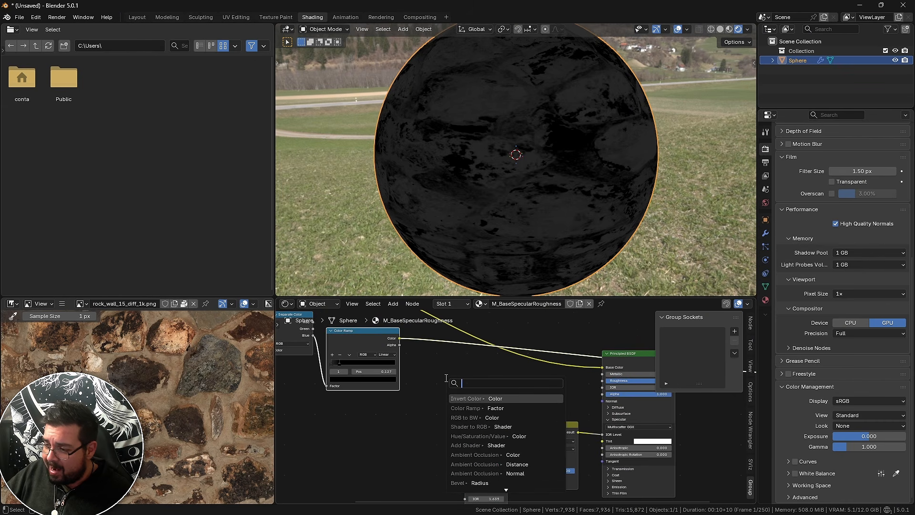
{"action": "type", "text": "invert"}
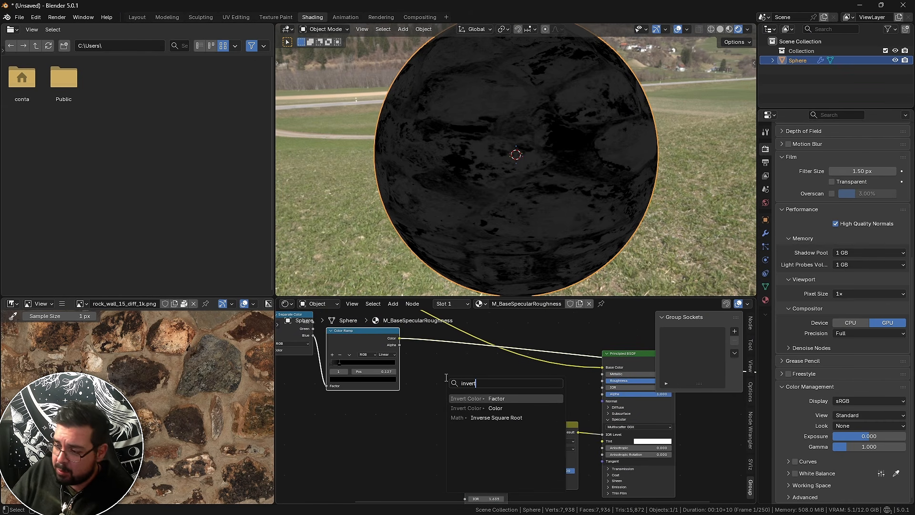
{"action": "key", "text": "Return"}
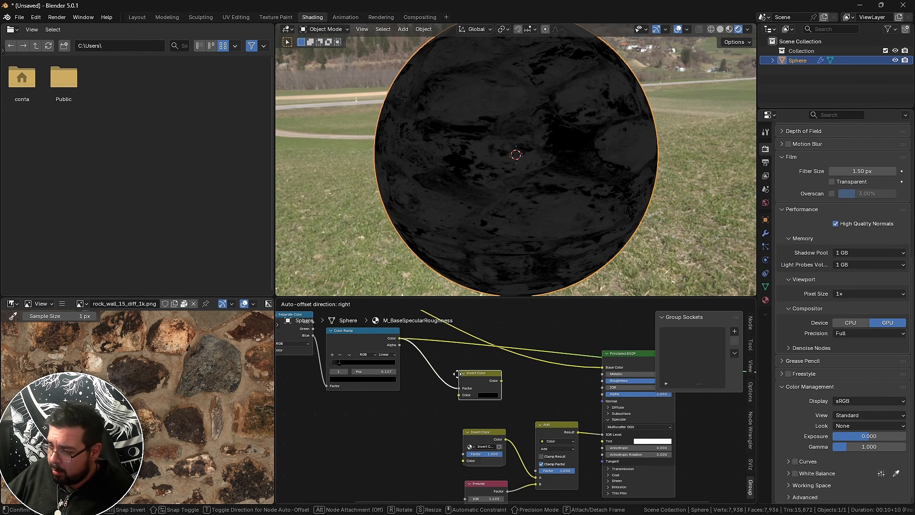
{"action": "left_click", "coordinate": [492, 390]}
Reroute the Color Ramp link to the new Invert Color node's Color input and connect that node's output to the Principled BSDF's Roughness
{"action": "scroll", "coordinate": [489, 381], "scroll_direction": "up", "scroll_amount": 1}
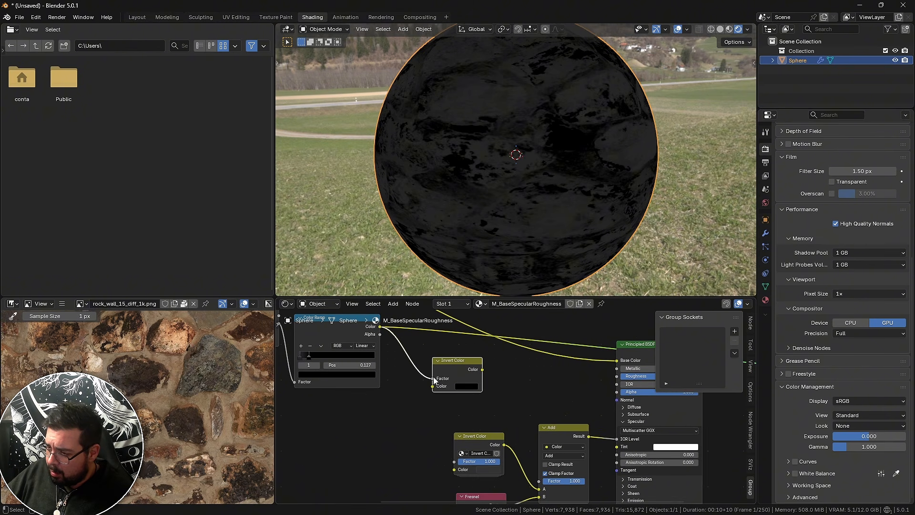
{"action": "left_click_drag", "start_coordinate": [432, 378], "coordinate": [432, 387]}
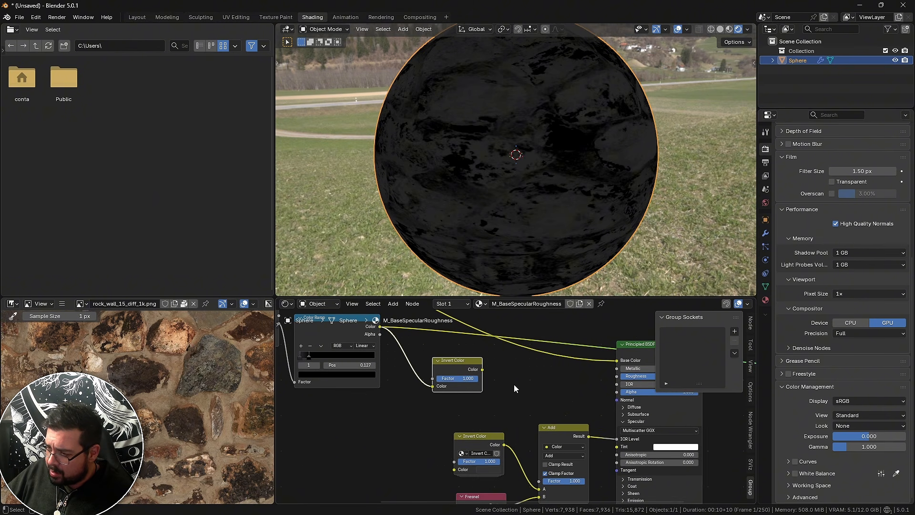
{"action": "left_click", "coordinate": [459, 362], "text": "ctrl+shift"}
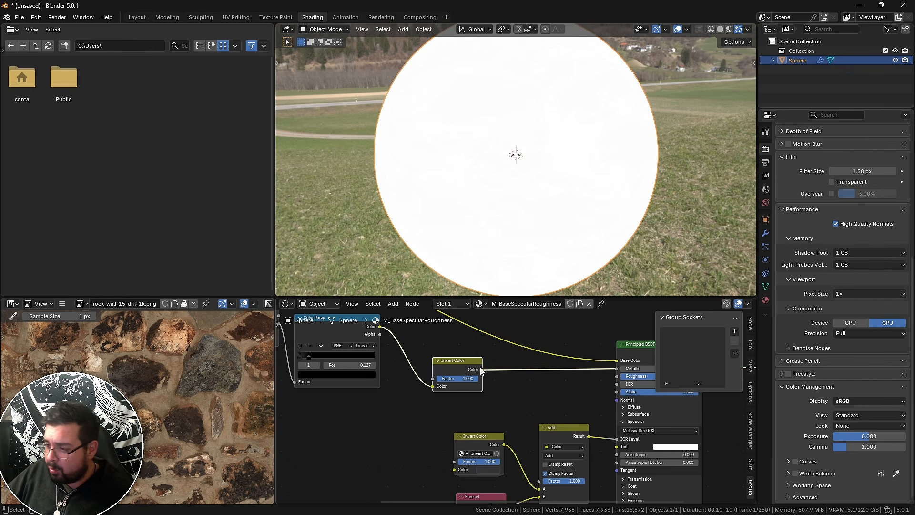
{"action": "left_click_drag", "start_coordinate": [482, 370], "coordinate": [619, 377]}
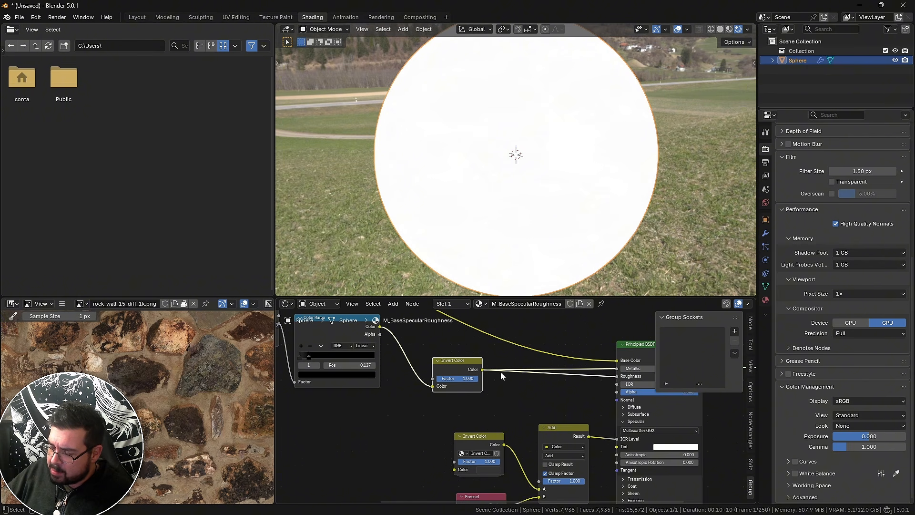
Delete the old Invert Color node beside the Add node and connect the Color Ramp's Color output to the Add node's A input
{"action": "middle_click_drag", "start_coordinate": [500, 376], "coordinate": [562, 389]}
{"action": "left_click_drag", "start_coordinate": [442, 340], "coordinate": [508, 474]}
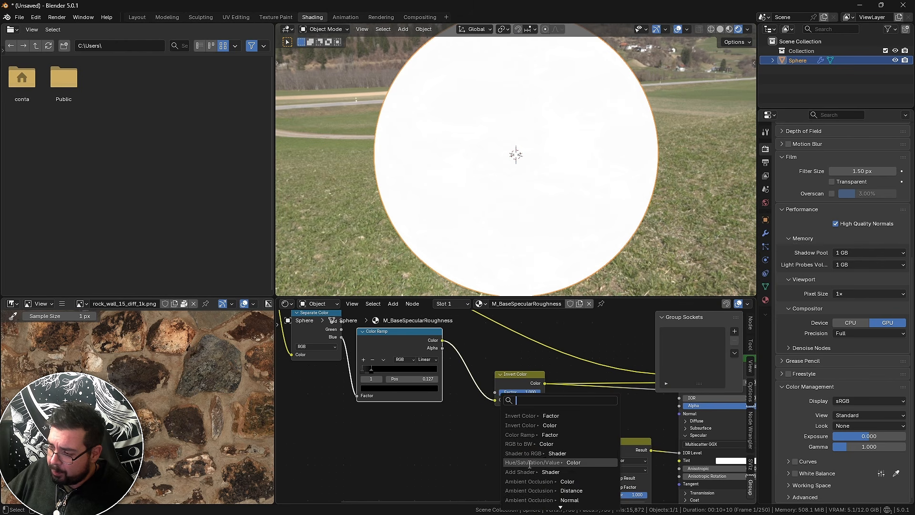
{"action": "left_click", "coordinate": [467, 440]}
{"action": "middle_click_drag", "start_coordinate": [490, 450], "coordinate": [467, 426]}
{"action": "left_click", "coordinate": [510, 425]}
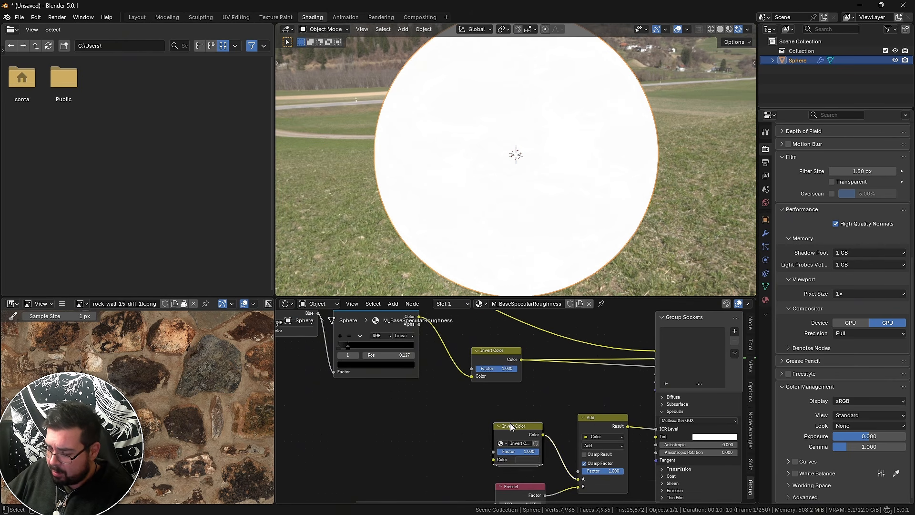
{"action": "key", "text": "x"}
{"action": "middle_click_drag", "start_coordinate": [410, 327], "coordinate": [419, 342]}
{"action": "left_click_drag", "start_coordinate": [428, 331], "coordinate": [589, 472]}
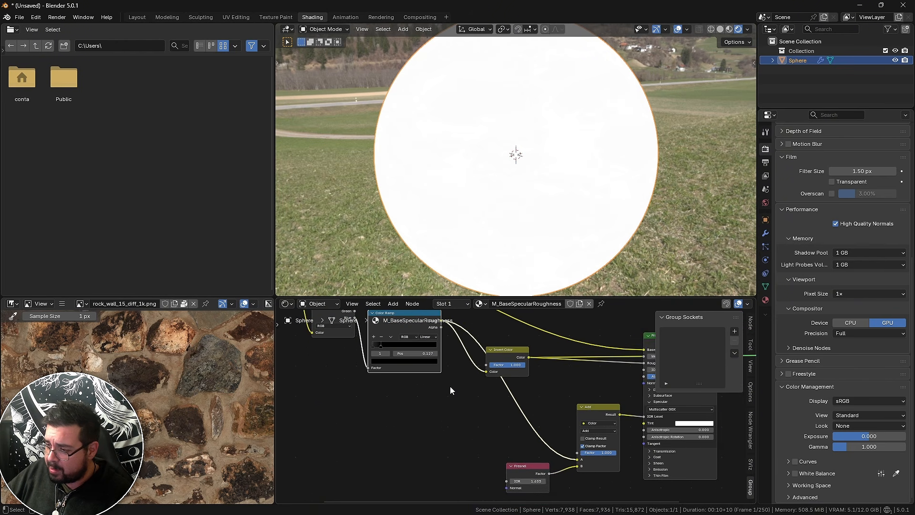
Preview the Principled BSDF and then the Add node's result on the sphere, and examine it from a slightly different angle
{"action": "middle_click_drag", "start_coordinate": [450, 386], "coordinate": [515, 432]}
{"action": "middle_click_drag", "start_coordinate": [475, 364], "coordinate": [353, 347]}
{"action": "left_click", "coordinate": [583, 361], "text": "ctrl+shift"}
{"action": "left_click", "coordinate": [510, 423], "text": "ctrl+shift"}
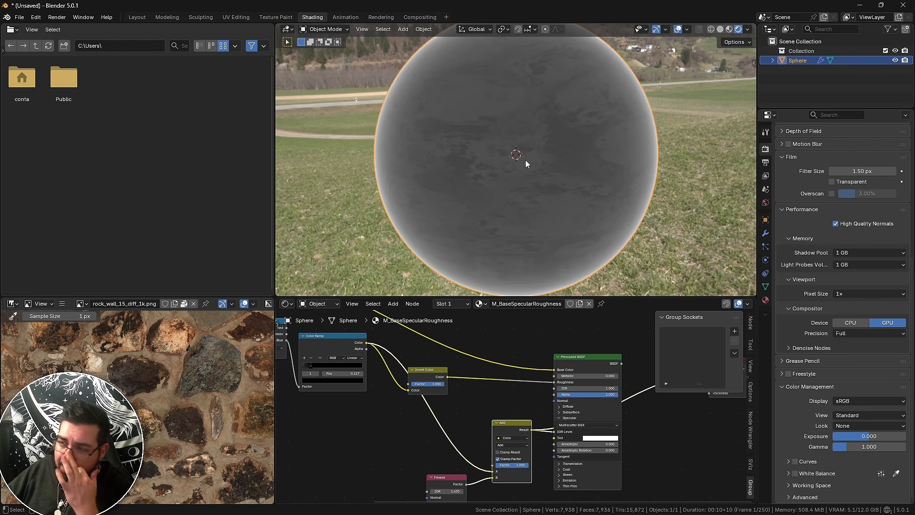
{"action": "middle_click_drag", "start_coordinate": [526, 159], "coordinate": [518, 152]}
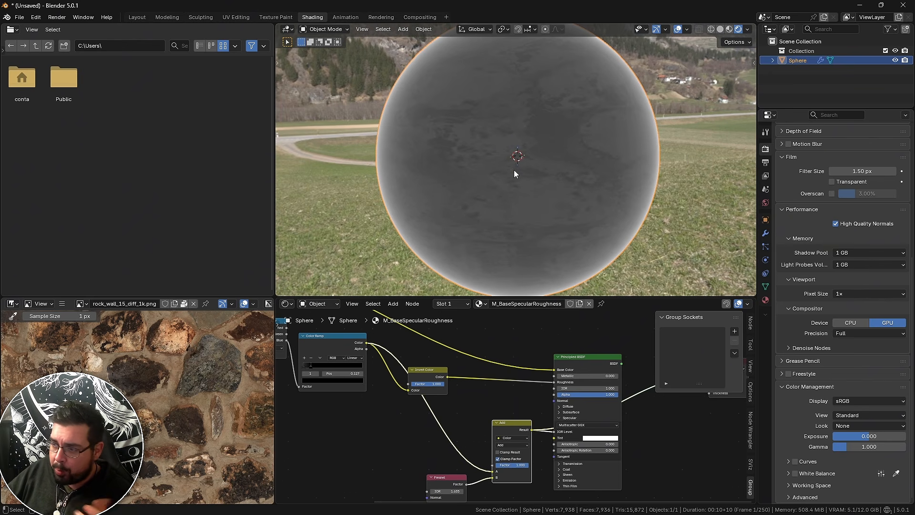
{"action": "scroll", "coordinate": [515, 170], "scroll_direction": "down", "scroll_amount": 1}
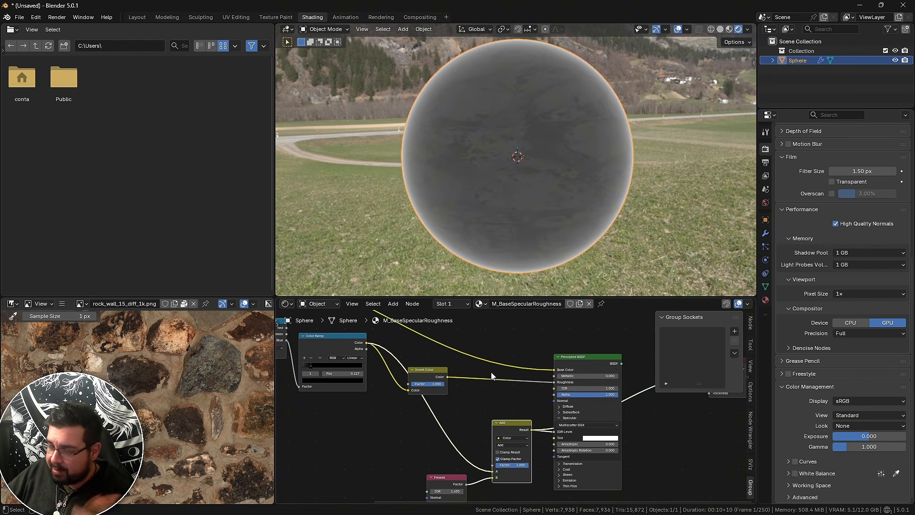
Send the Principled BSDF to the Material Output again and examine the stones near the top of the sphere up close
{"action": "middle_click_drag", "start_coordinate": [557, 358], "coordinate": [536, 362]}
{"action": "left_click", "coordinate": [567, 365], "text": "ctrl+shift"}
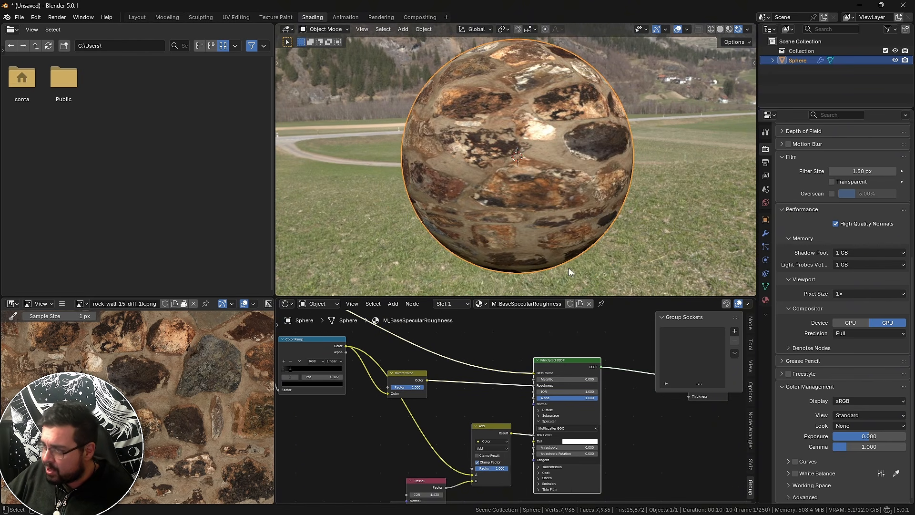
{"action": "middle_click_drag", "start_coordinate": [558, 225], "coordinate": [547, 152]}
{"action": "scroll", "coordinate": [531, 172], "scroll_direction": "up", "scroll_amount": 3}
{"action": "middle_click_drag", "start_coordinate": [548, 151], "coordinate": [565, 136], "text": "shift"}
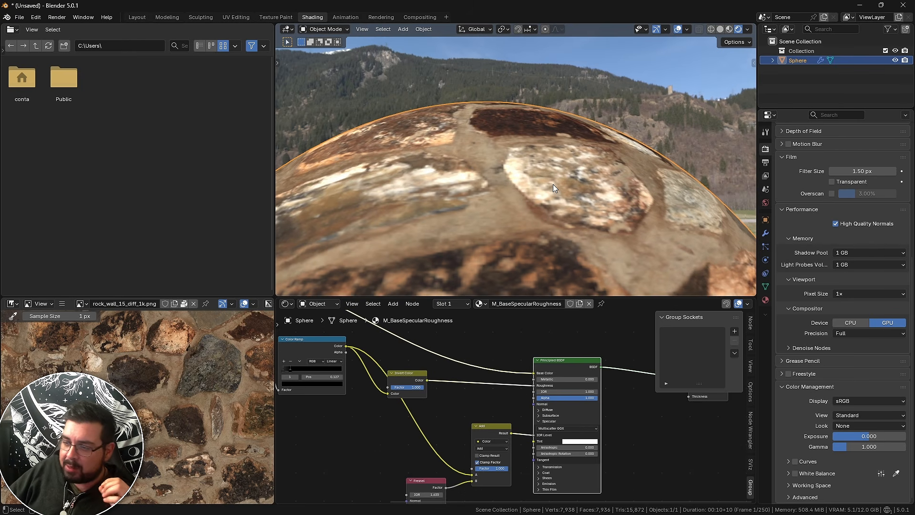
Add a Hue/Saturation/Value node and insert it on the link between the rock wall image's Color output and the Principled BSDF's Base Color
{"action": "middle_click_drag", "start_coordinate": [433, 416], "coordinate": [518, 405]}
{"action": "scroll", "coordinate": [507, 398], "scroll_direction": "down", "scroll_amount": 1}
{"action": "scroll", "coordinate": [517, 407], "scroll_direction": "down", "scroll_amount": 3}
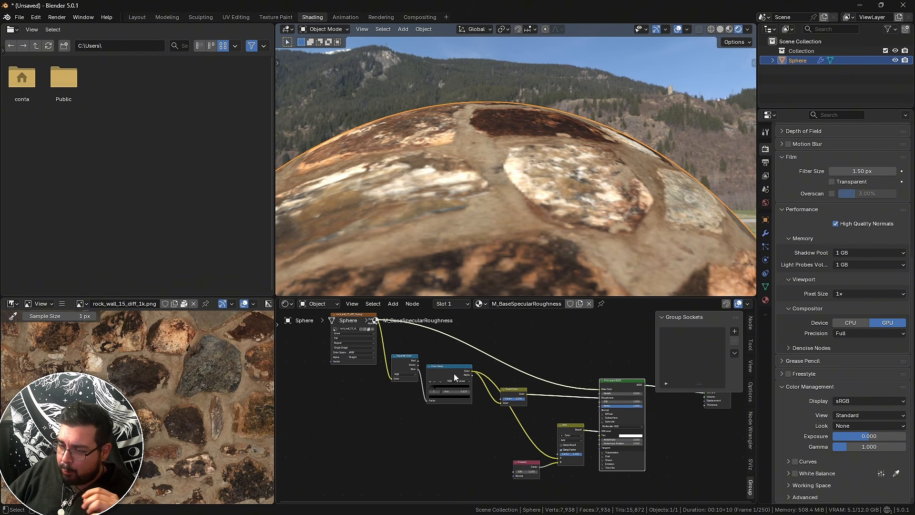
{"action": "middle_click_drag", "start_coordinate": [447, 368], "coordinate": [462, 412]}
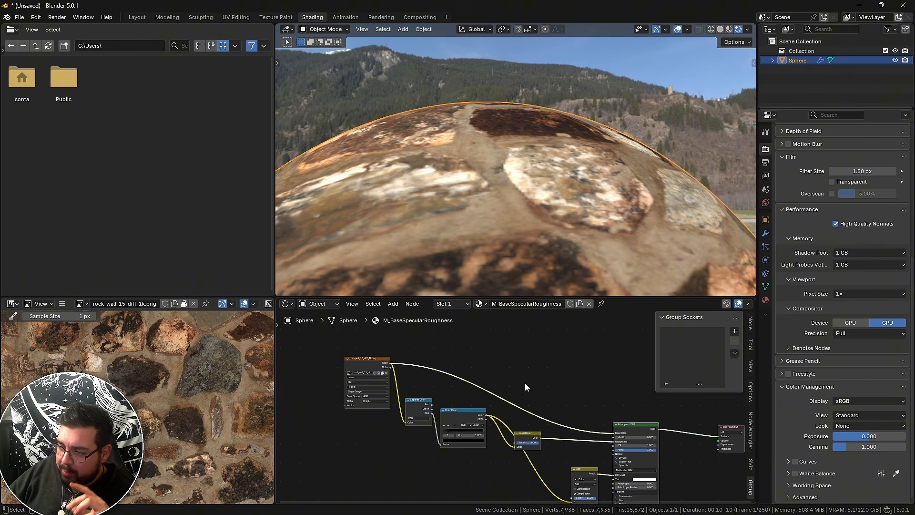
{"action": "left_click", "coordinate": [494, 393]}
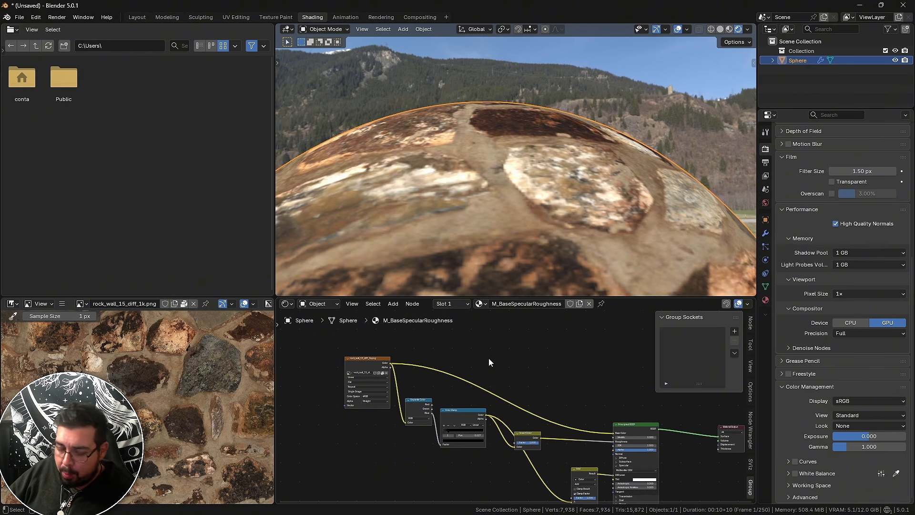
{"action": "scroll", "coordinate": [488, 358], "scroll_direction": "up", "scroll_amount": 1}
{"action": "key", "text": "shift+a"}
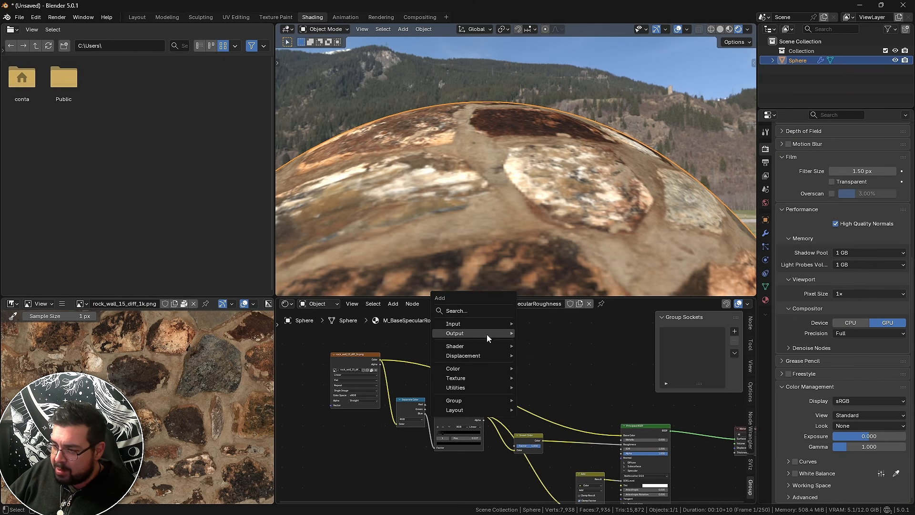
{"action": "mouse_move", "coordinate": [465, 370]}
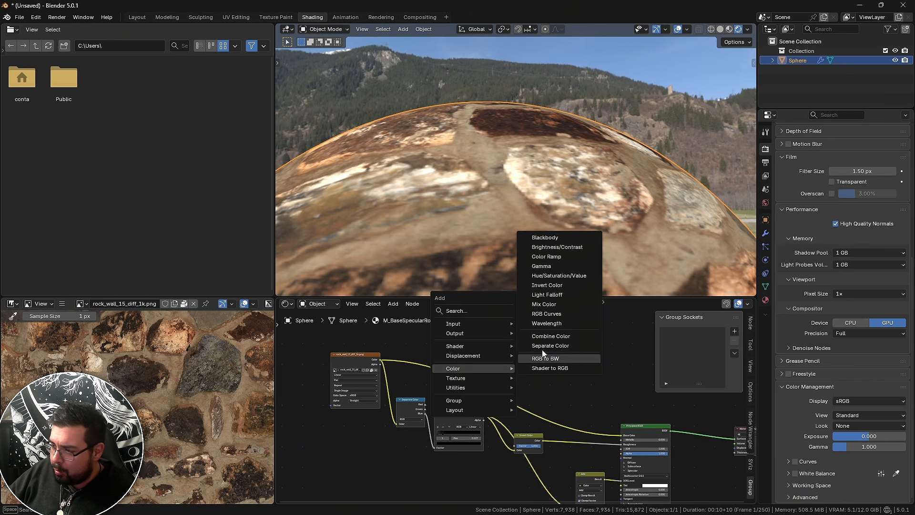
{"action": "left_click", "coordinate": [562, 276]}
{"action": "left_click", "coordinate": [496, 313]}
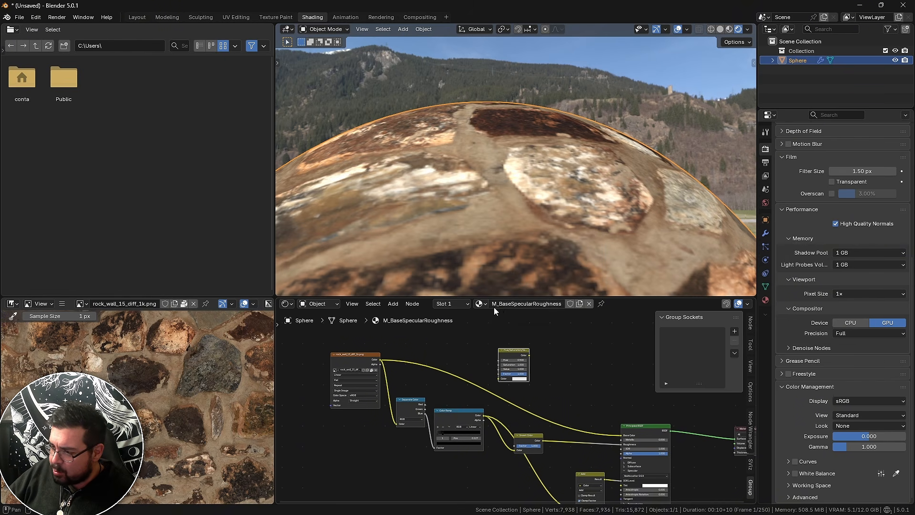
{"action": "left_click_drag", "start_coordinate": [511, 355], "coordinate": [500, 337]}
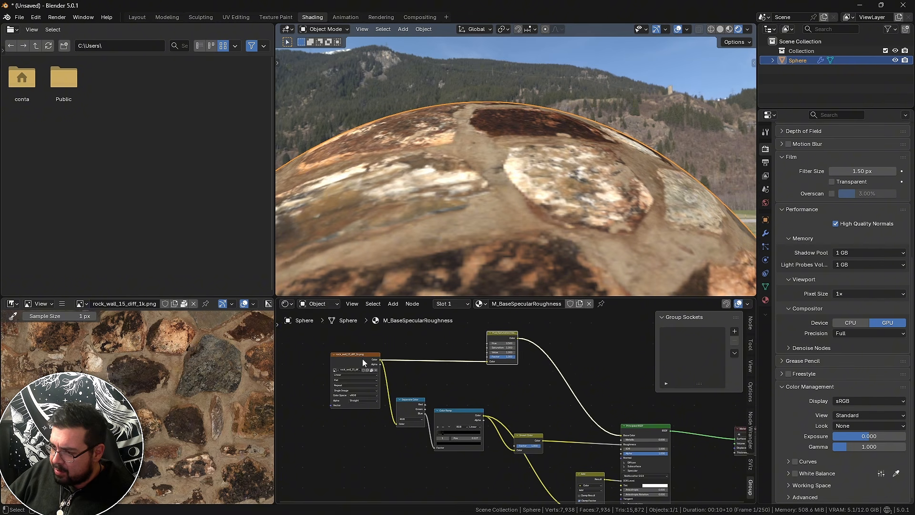
Tidy the node layout by spacing out the image texture and Separate Color nodes and raising the Invert Color node above its links
{"action": "mouse_move", "coordinate": [361, 355]}
{"action": "left_mouse_down"}
{"action": "mouse_move", "coordinate": [365, 343]}
{"action": "mouse_move", "coordinate": [353, 355]}
{"action": "left_mouse_up"}
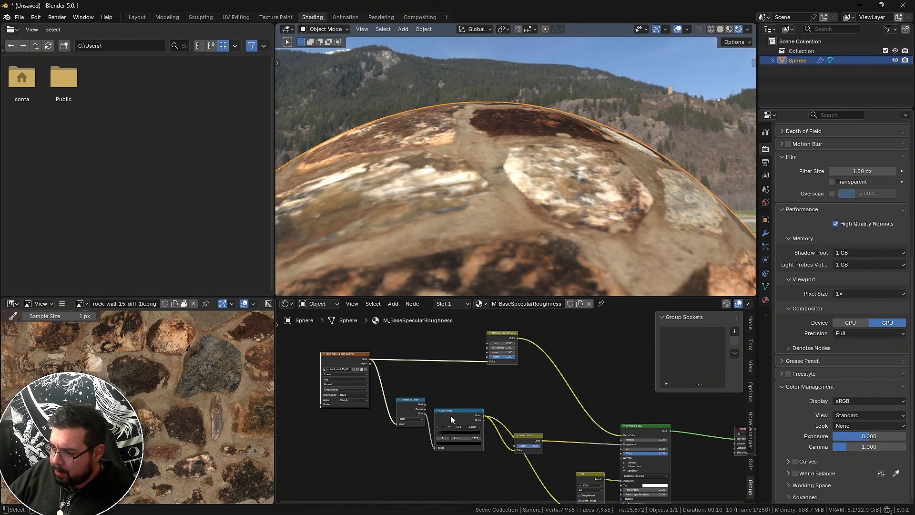
{"action": "middle_click_drag", "start_coordinate": [417, 407], "coordinate": [423, 381]}
{"action": "left_click_drag", "start_coordinate": [423, 382], "coordinate": [410, 410]}
{"action": "middle_click_drag", "start_coordinate": [529, 411], "coordinate": [496, 374]}
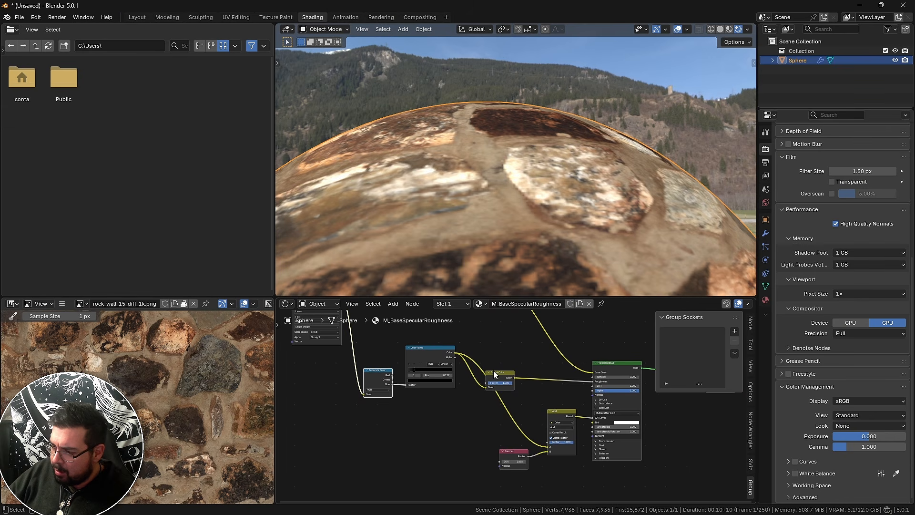
{"action": "left_click_drag", "start_coordinate": [500, 377], "coordinate": [512, 342]}
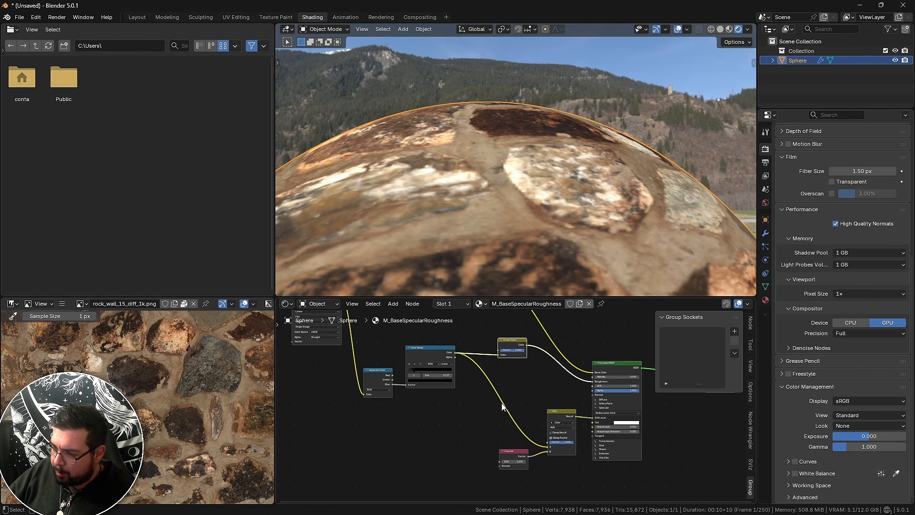
Examine the Add and Fresnel nodes feeding the specular IOR Level, and review the whole material node network
{"action": "middle_click_drag", "start_coordinate": [537, 371], "coordinate": [476, 373]}
{"action": "scroll", "coordinate": [512, 370], "scroll_direction": "down", "scroll_amount": 2}
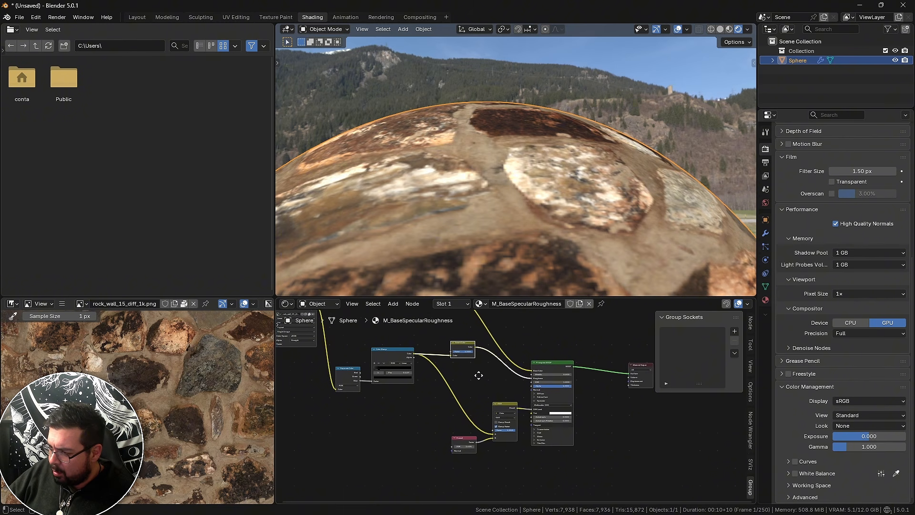
{"action": "scroll", "coordinate": [468, 361], "scroll_direction": "up", "scroll_amount": 2}
{"action": "scroll", "coordinate": [483, 393], "scroll_direction": "up", "scroll_amount": 2}
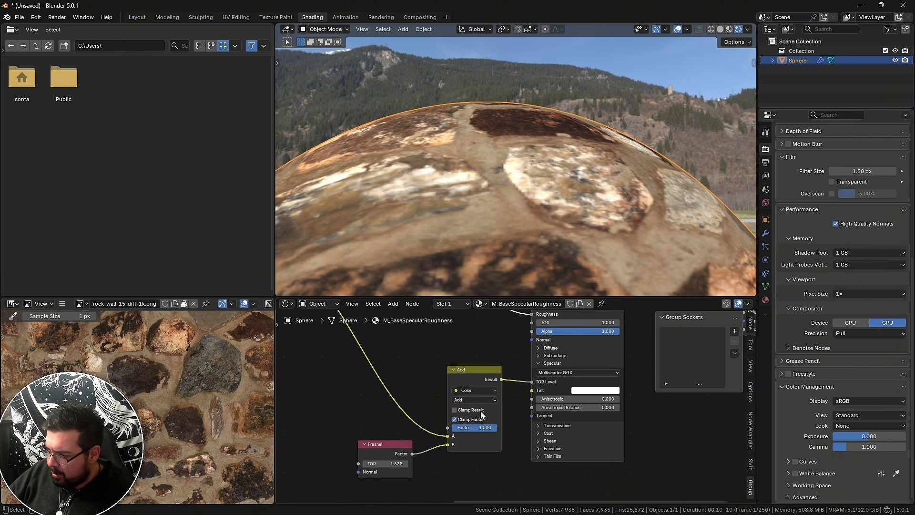
{"action": "scroll", "coordinate": [462, 426], "scroll_direction": "down", "scroll_amount": 4}
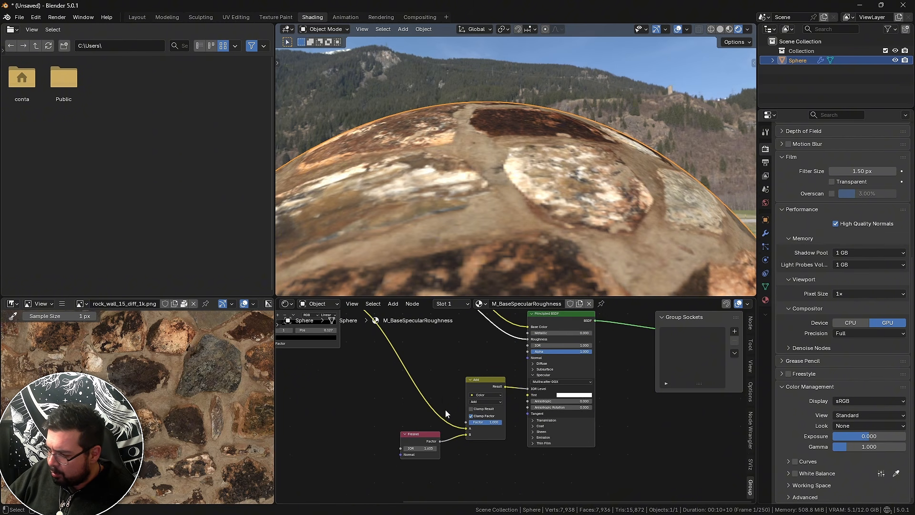
{"action": "middle_click_drag", "start_coordinate": [447, 399], "coordinate": [504, 424]}
{"action": "scroll", "coordinate": [493, 411], "scroll_direction": "down", "scroll_amount": 3}
{"action": "scroll", "coordinate": [493, 410], "scroll_direction": "down", "scroll_amount": 1}
{"action": "scroll", "coordinate": [504, 424], "scroll_direction": "down", "scroll_amount": 3}
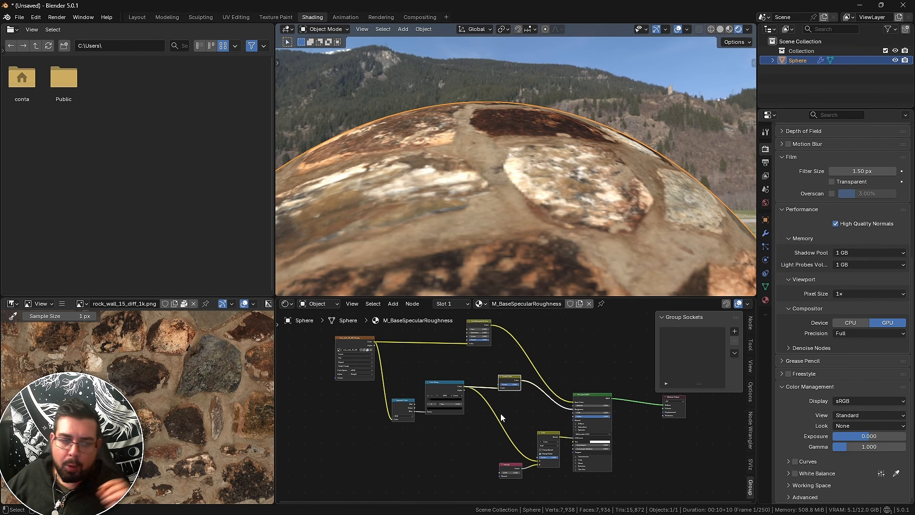
{"action": "scroll", "coordinate": [501, 418], "scroll_direction": "up", "scroll_amount": 1}
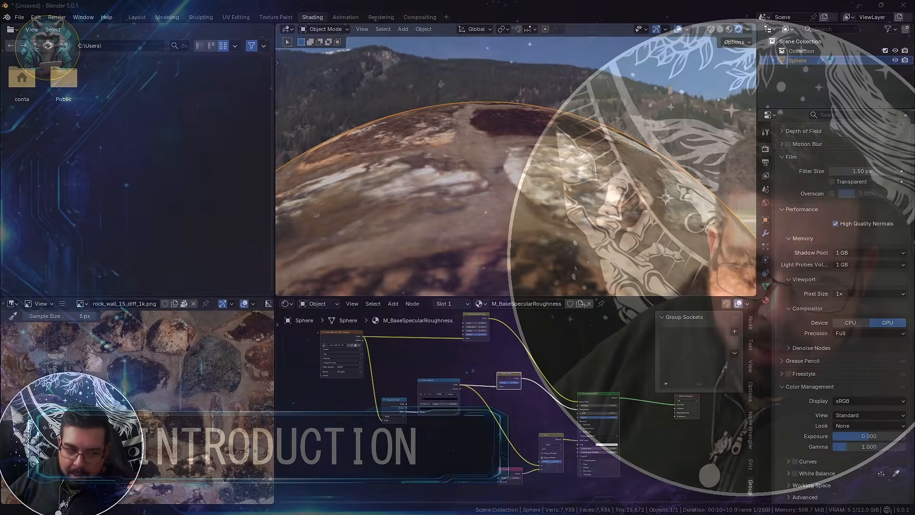